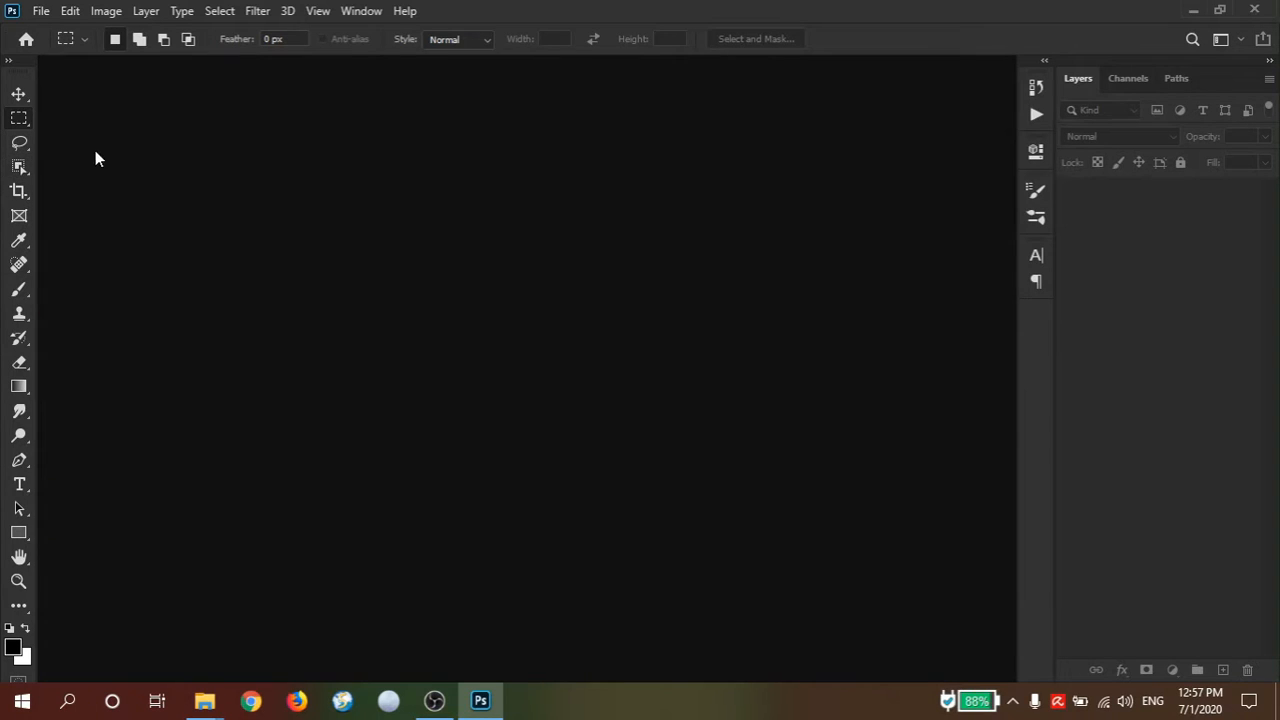
- Cycle through the Lasso, Polygonal Lasso and Magnetic Lasso tools and leave the freehand Lasso tool active
left_click(19, 145)
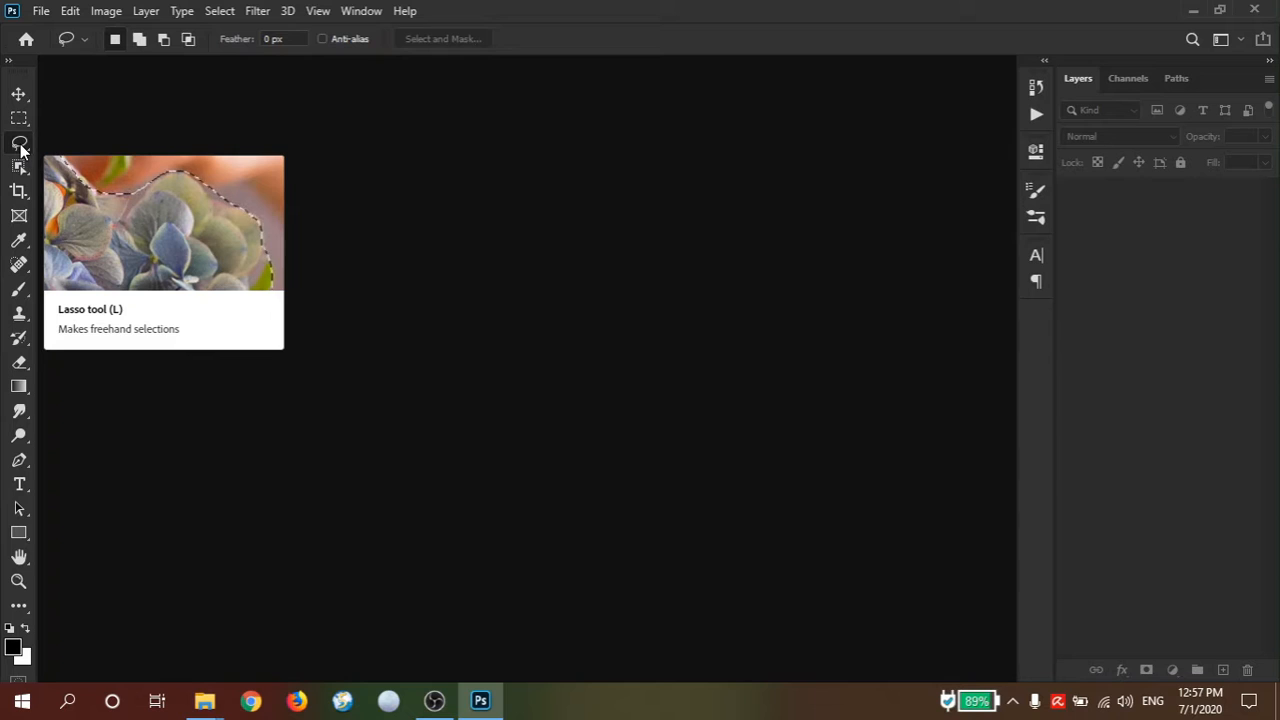
key("shift+l")
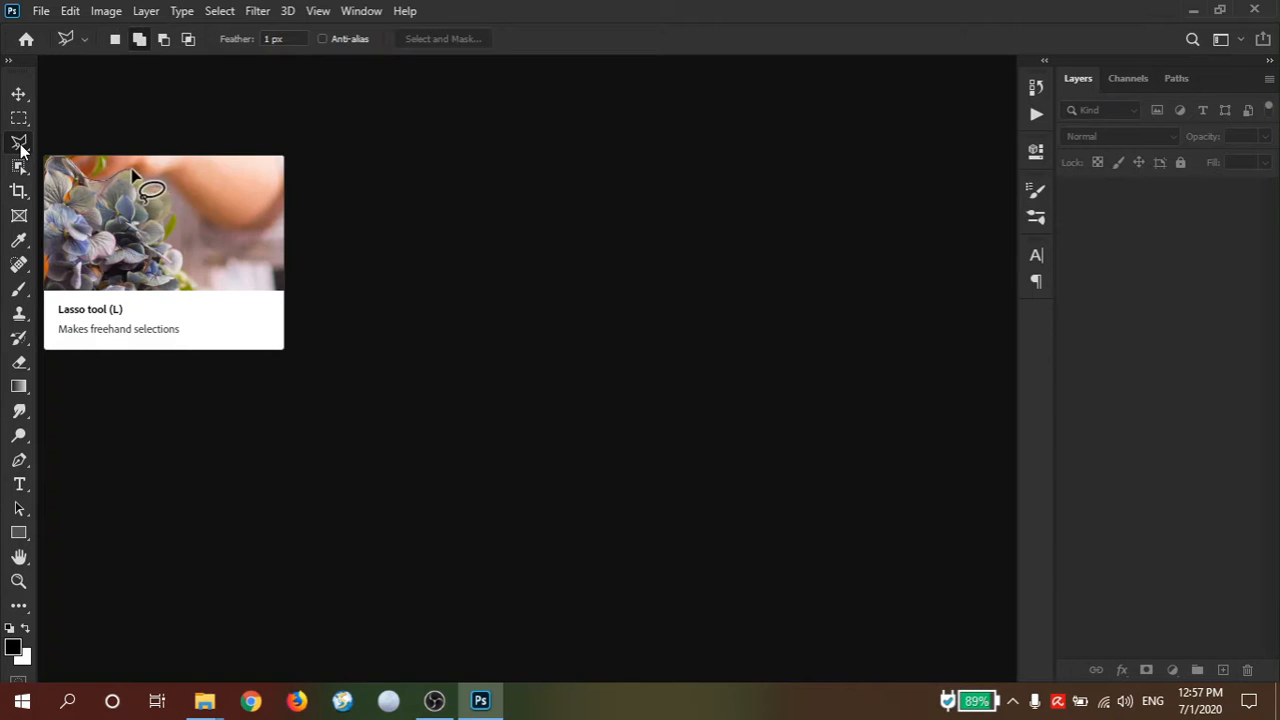
key("shift+l")
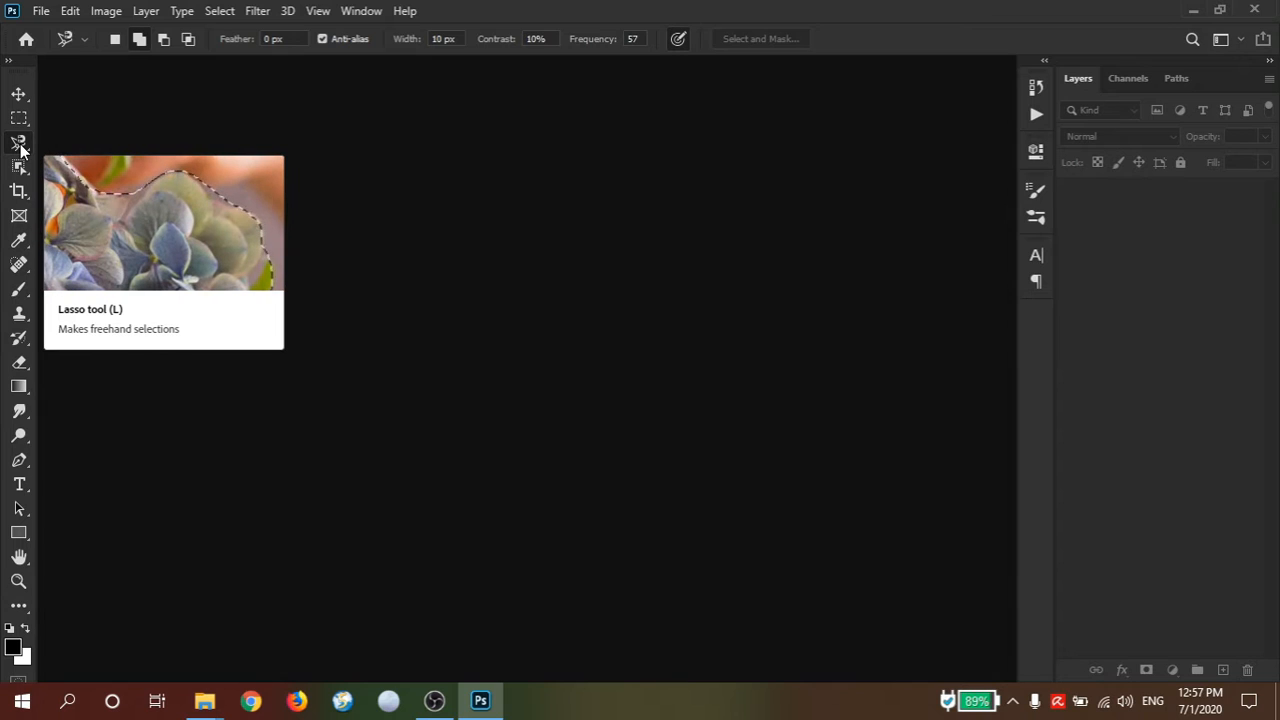
key("shift+l")
right_click(21, 146)
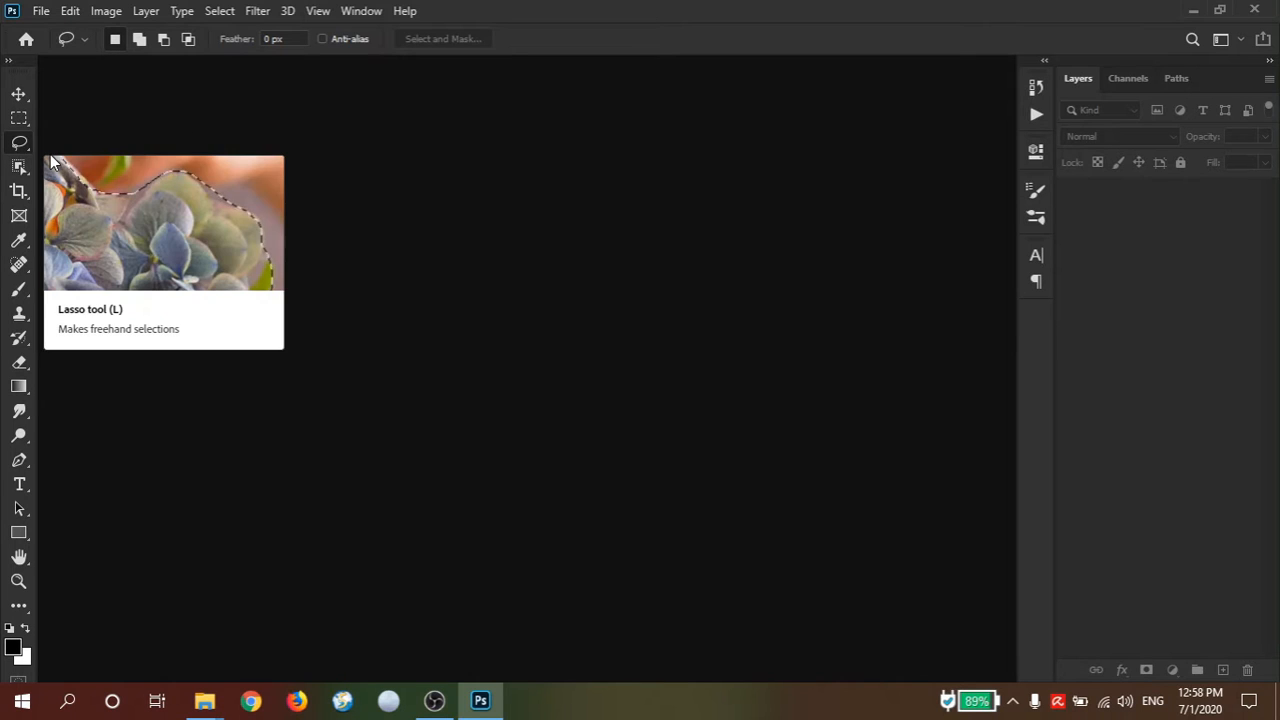
right_click(27, 144)
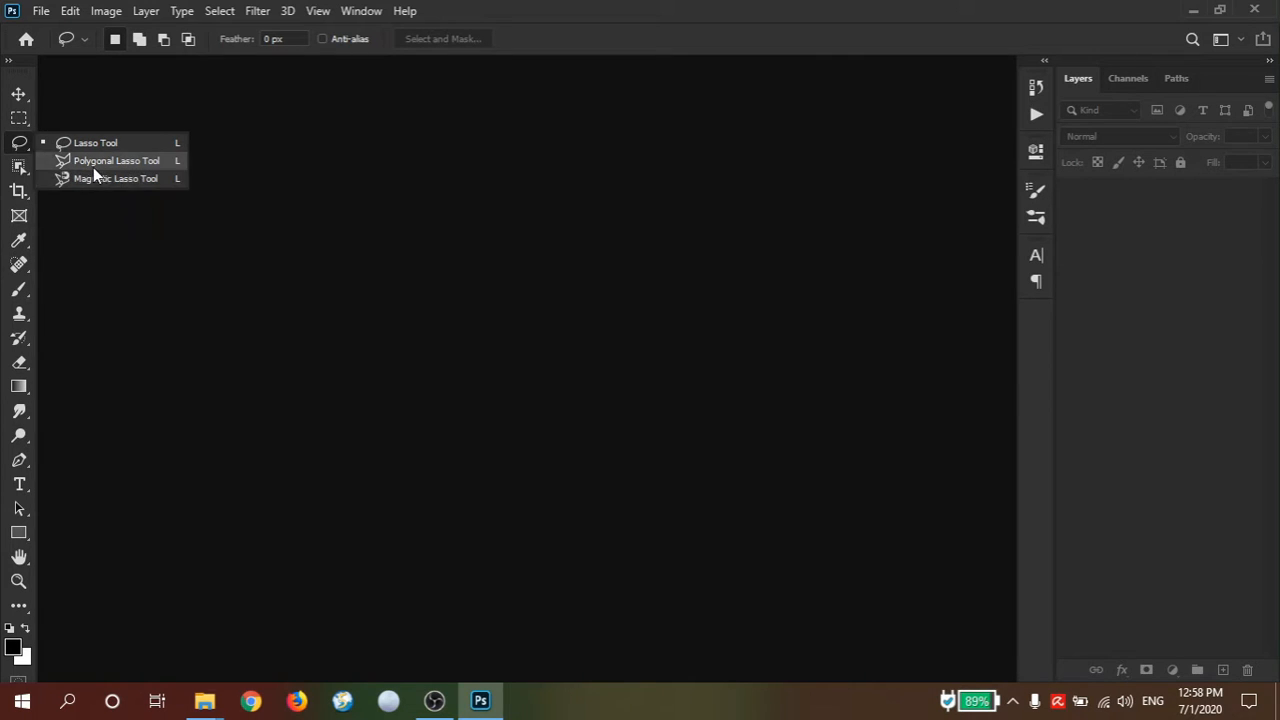
left_click(22, 145)
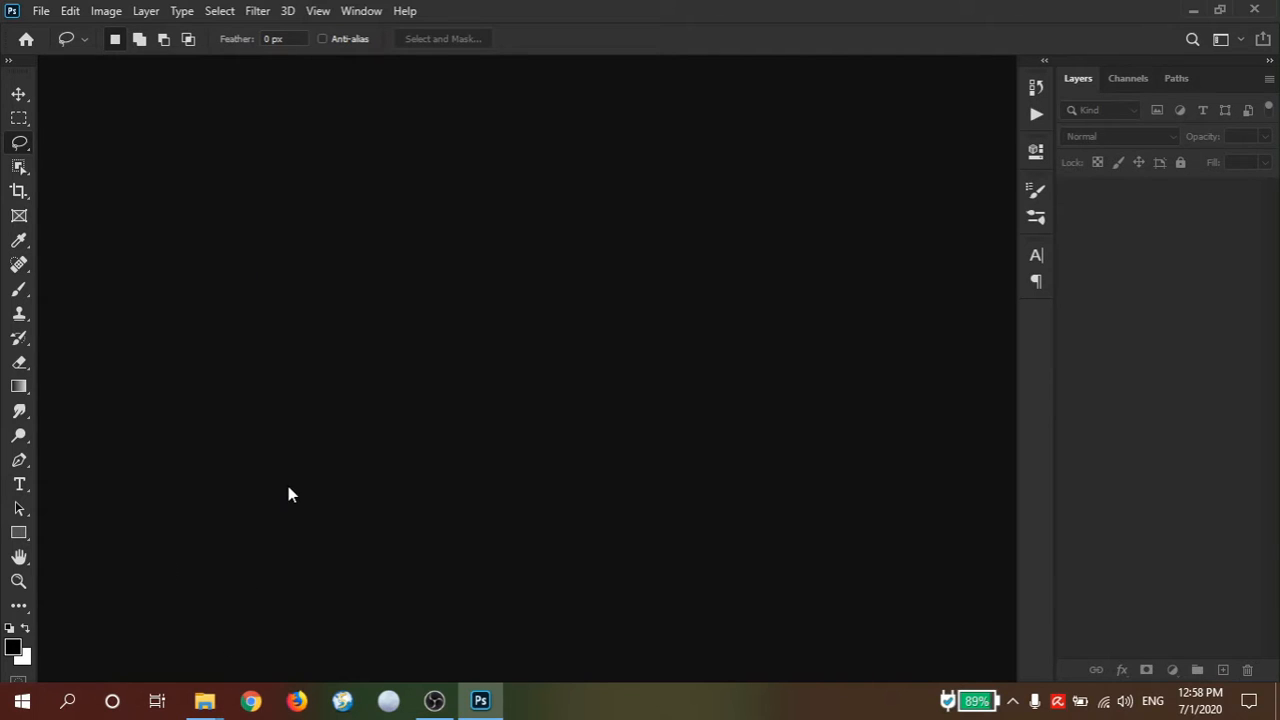
- Open the three skyscraper photos from the editing folder in File Explorer as separate Photoshop documents
mouse_move(222, 702)
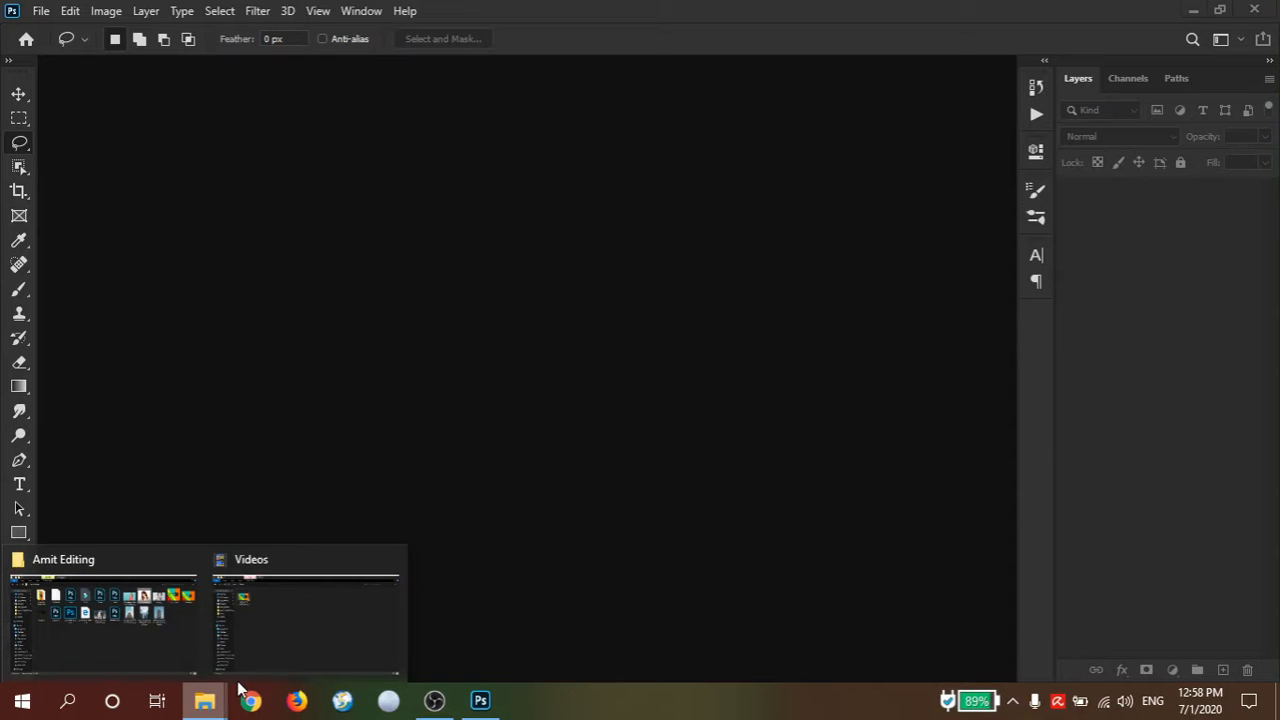
left_click(156, 624)
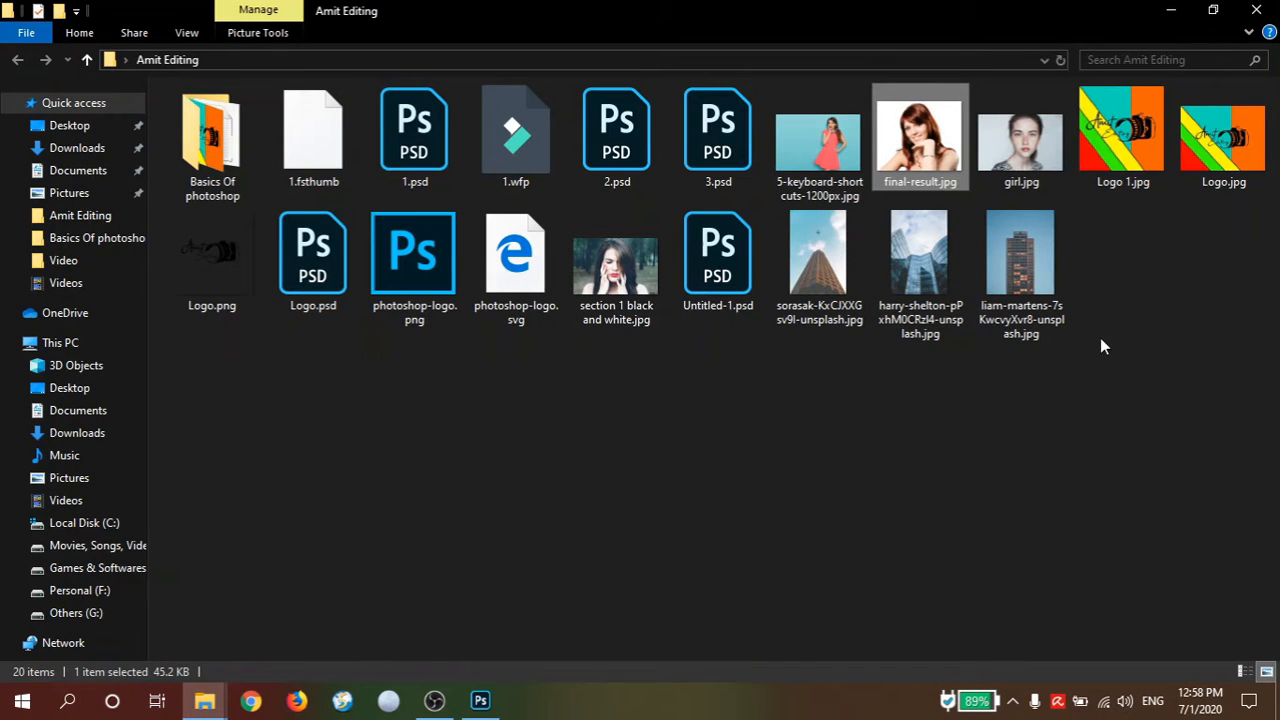
left_click_drag(1143, 365, 772, 208)
left_click_drag(820, 258, 341, 313)
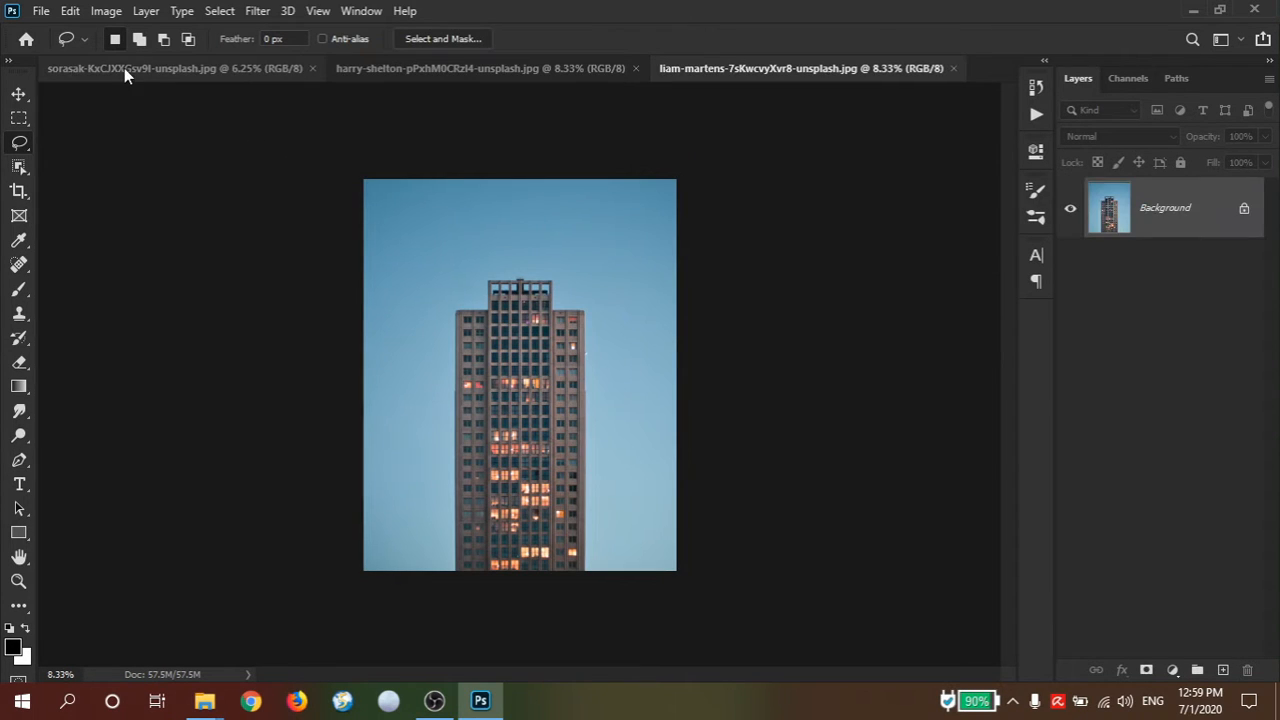
- Make a loose freehand Lasso selection around the airplane in the photo of the airplane above the tower
left_click(126, 68)
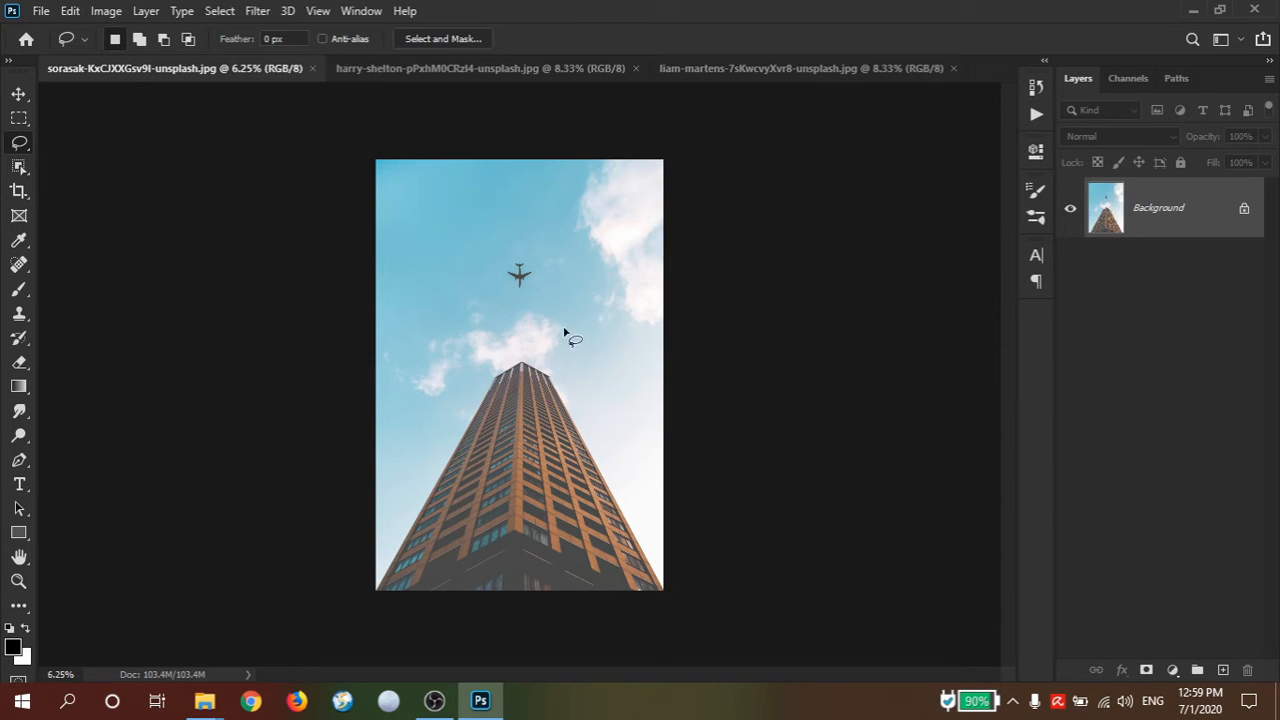
left_click_drag(508, 272, 626, 429)
left_click_drag(640, 334, 511, 381)
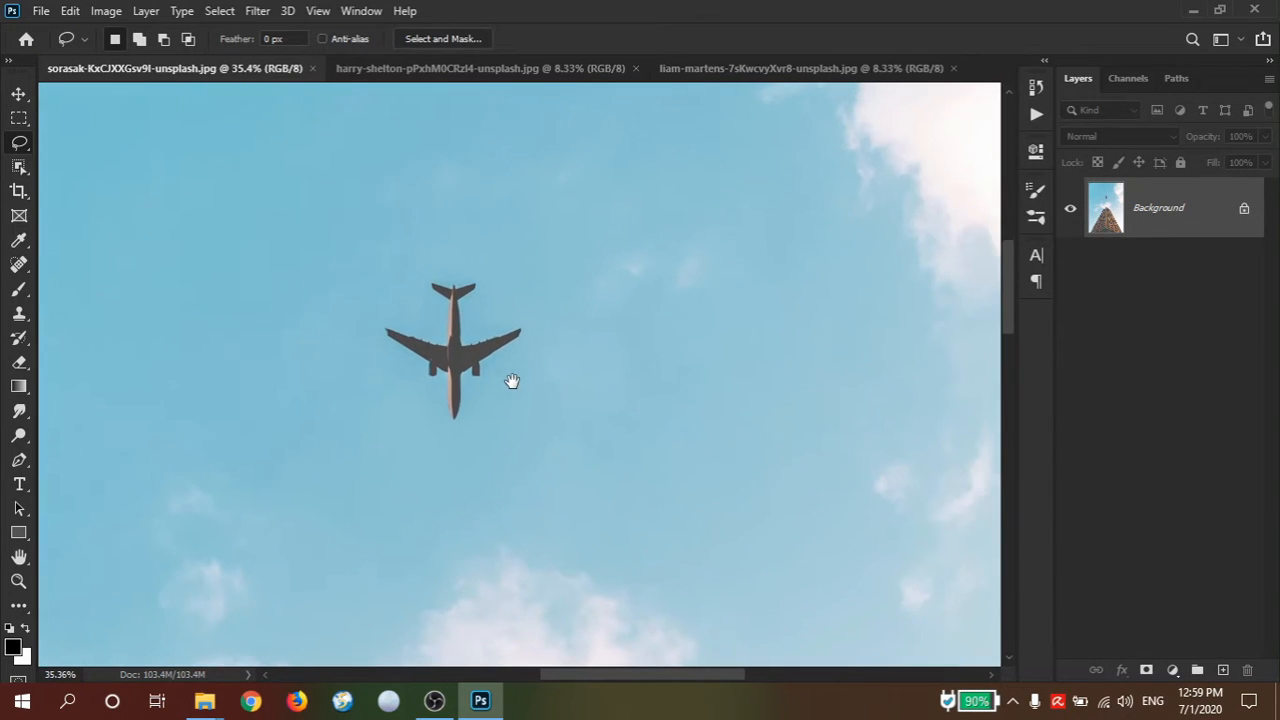
left_click_drag(433, 321, 488, 352)
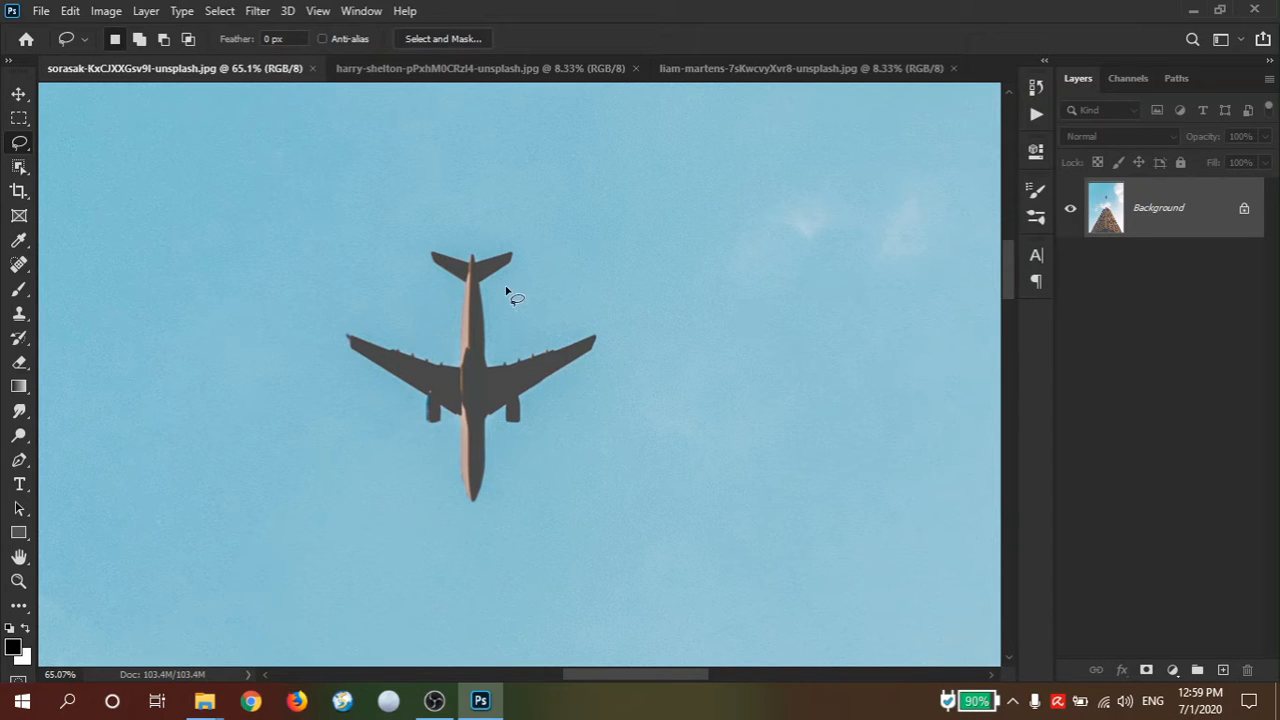
mouse_move(520, 276)
left_mouse_down()
mouse_move(414, 245)
mouse_move(413, 267)
mouse_move(445, 295)
mouse_move(438, 353)
mouse_move(367, 327)
mouse_move(324, 331)
mouse_move(423, 458)
mouse_move(437, 498)
mouse_move(471, 515)
mouse_move(498, 504)
mouse_move(510, 452)
mouse_move(585, 434)
mouse_move(618, 359)
mouse_move(615, 313)
mouse_move(578, 306)
mouse_move(507, 326)
mouse_move(499, 292)
left_mouse_up()
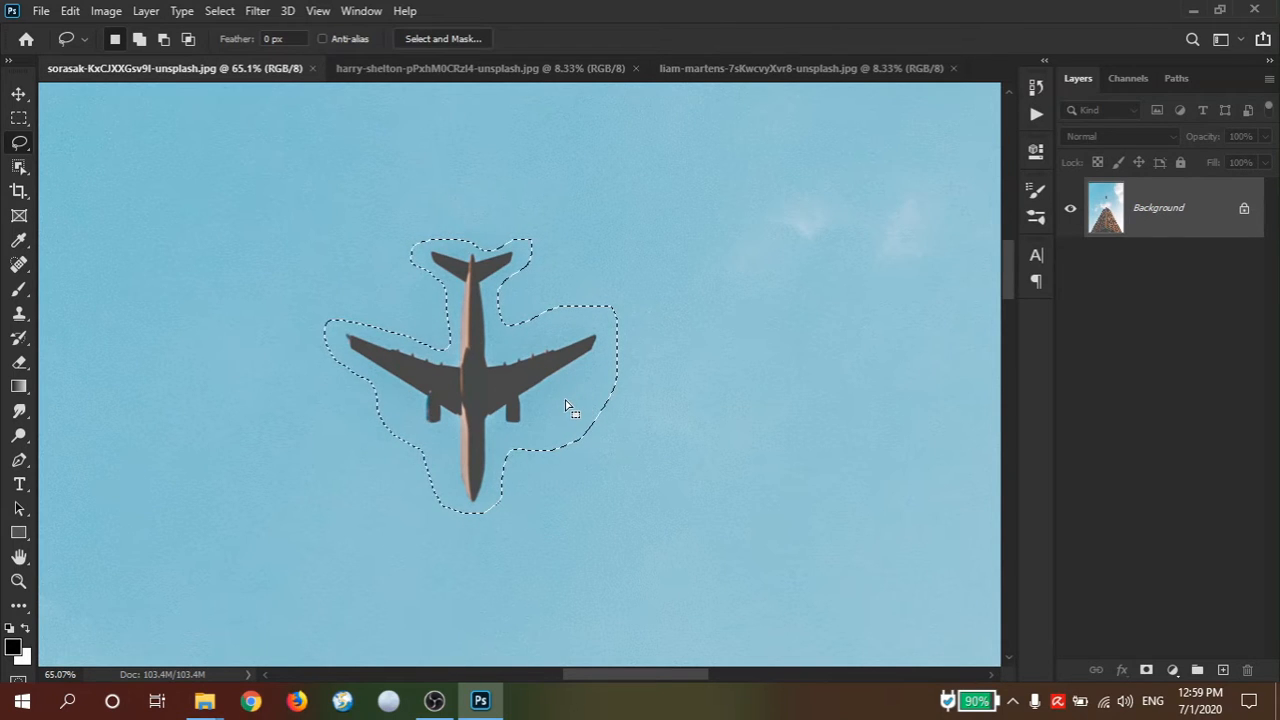
- Try moving the selected airplane pixels across the sky on the Background layer, and undo the move
mouse_move(486, 380)
left_mouse_down()
mouse_move(505, 360)
mouse_move(494, 386)
mouse_move(484, 381)
left_mouse_up()
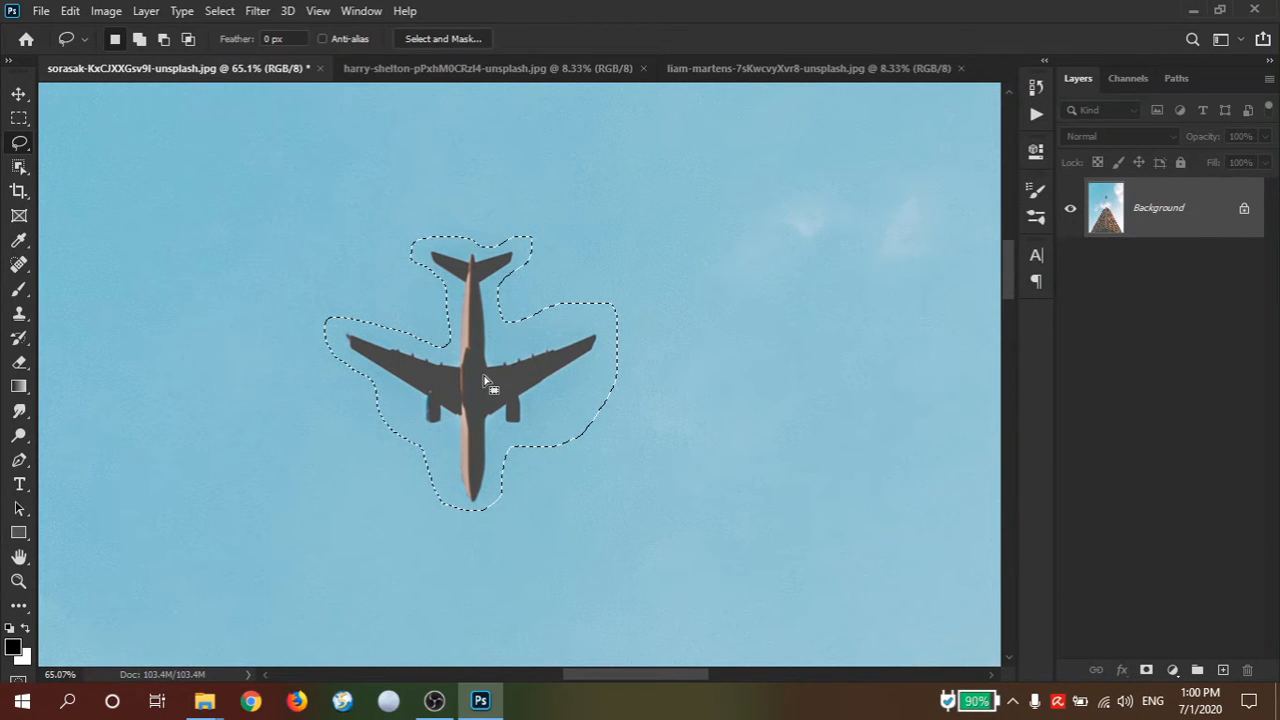
left_click_drag(484, 381, 750, 352)
key("ctrl+z")
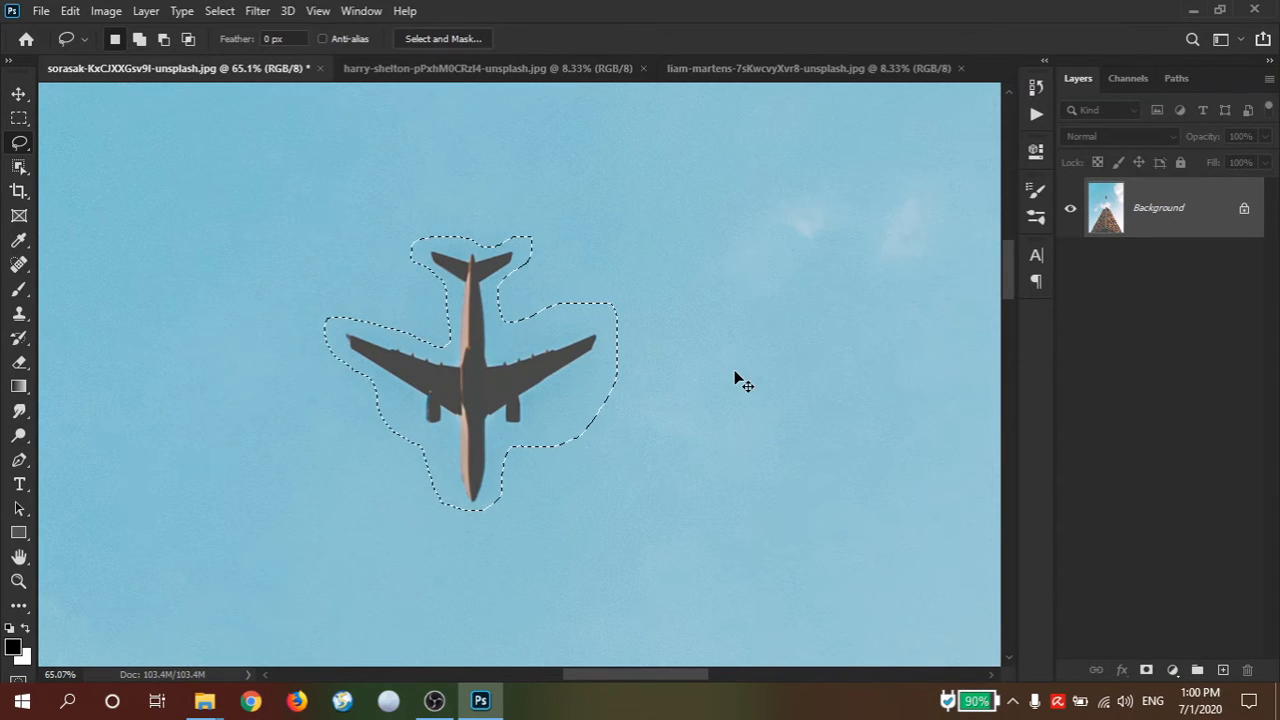
- Try copying the selected airplane to a new layer and placing the copy above and left of the original
key("ctrl+j")
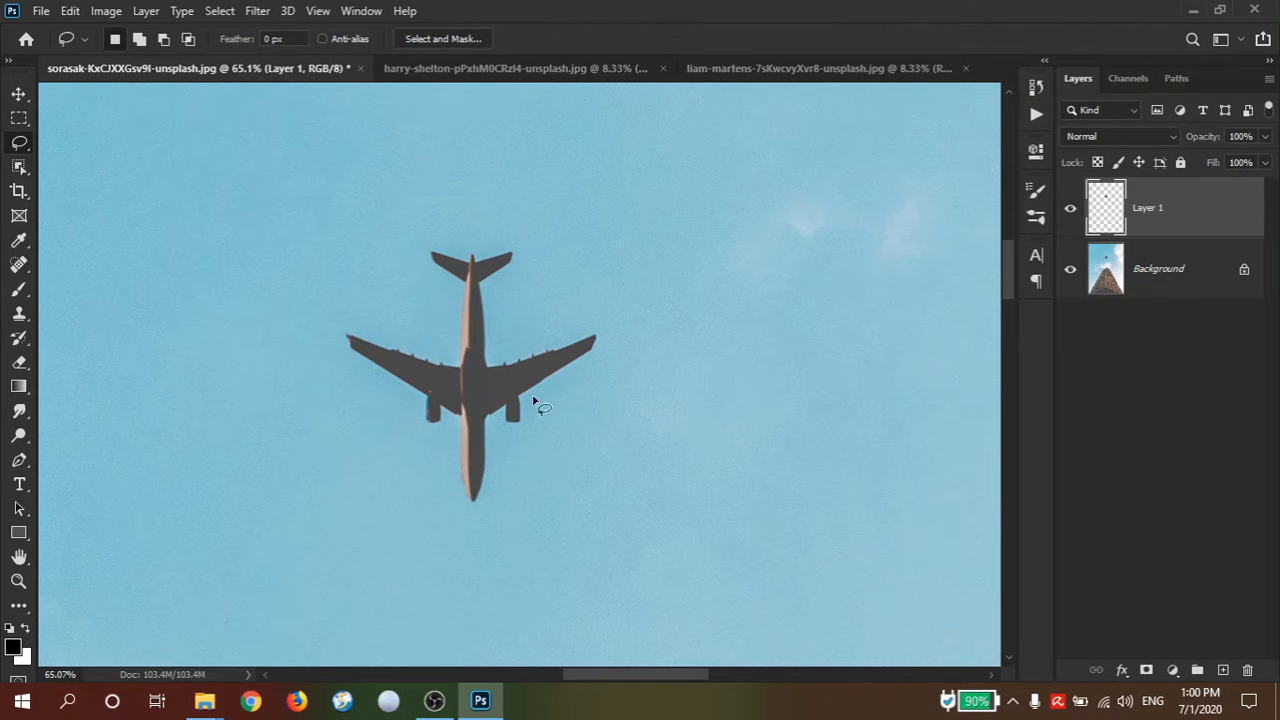
left_click_drag(509, 395, 222, 288)
mouse_move(500, 397)
left_mouse_down()
mouse_move(466, 400)
mouse_move(485, 398)
left_mouse_up()
left_click_drag(500, 395, 717, 495)
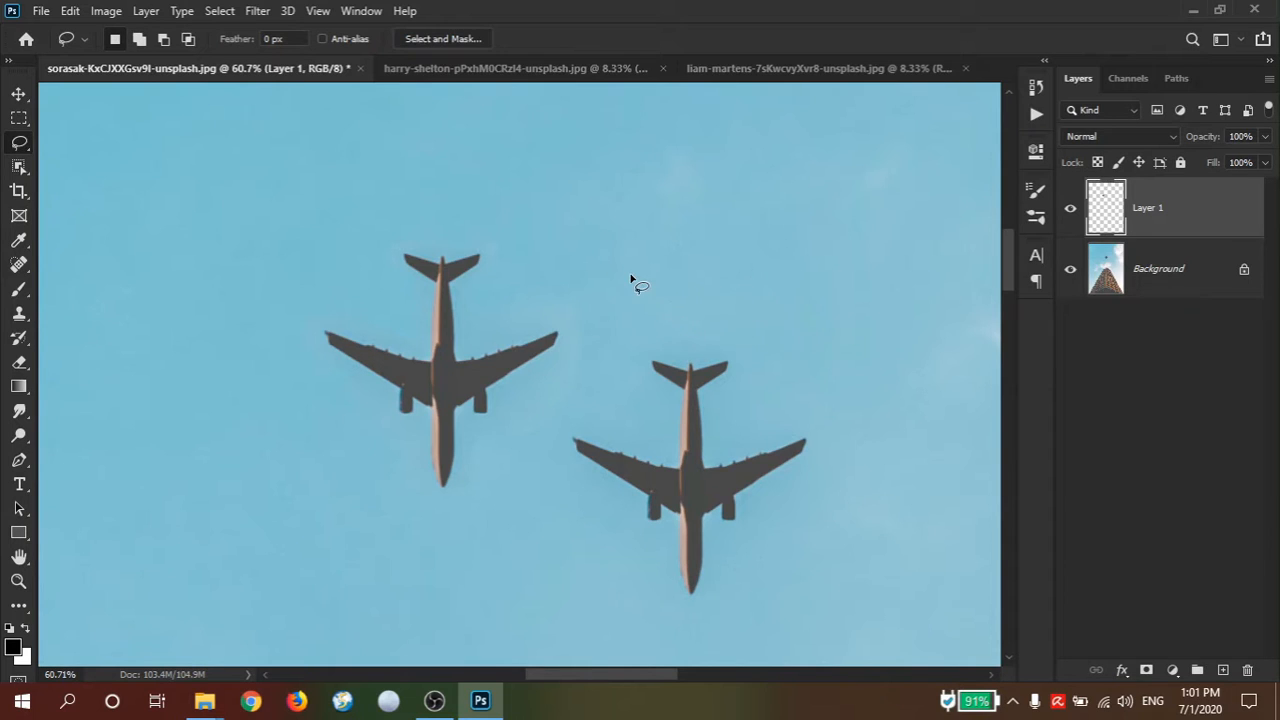
key("ctrl+z")
key("ctrl+z")
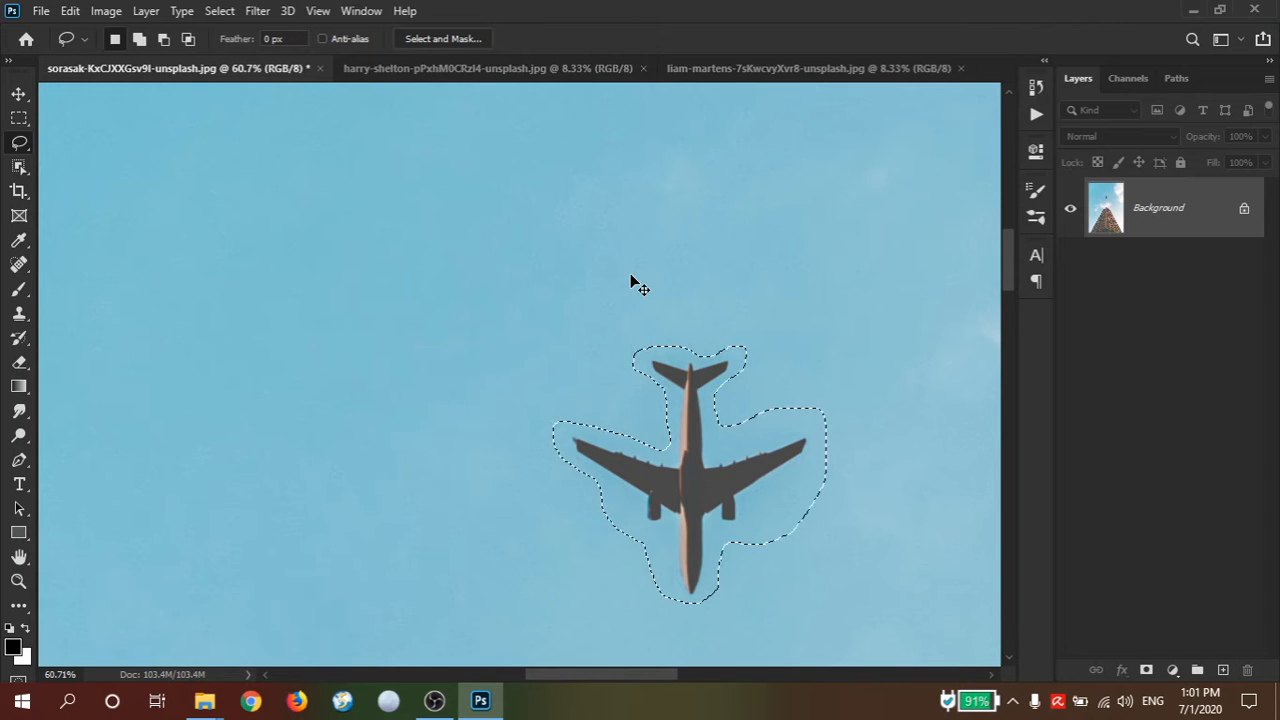
- Subtract the excess sky around the airplane's right-hand wing from the Lasso selection
scroll(830, 397, "up", 2)
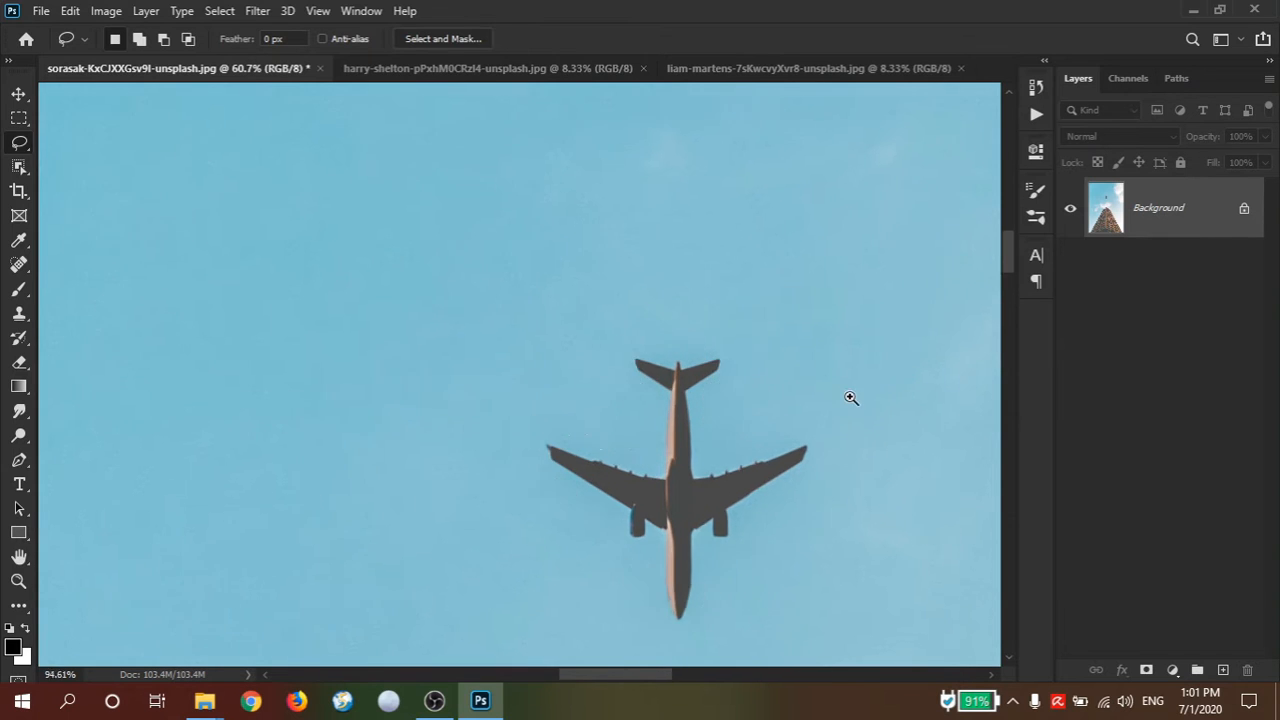
left_click_drag(824, 434, 745, 304)
scroll(728, 298, "up", 2)
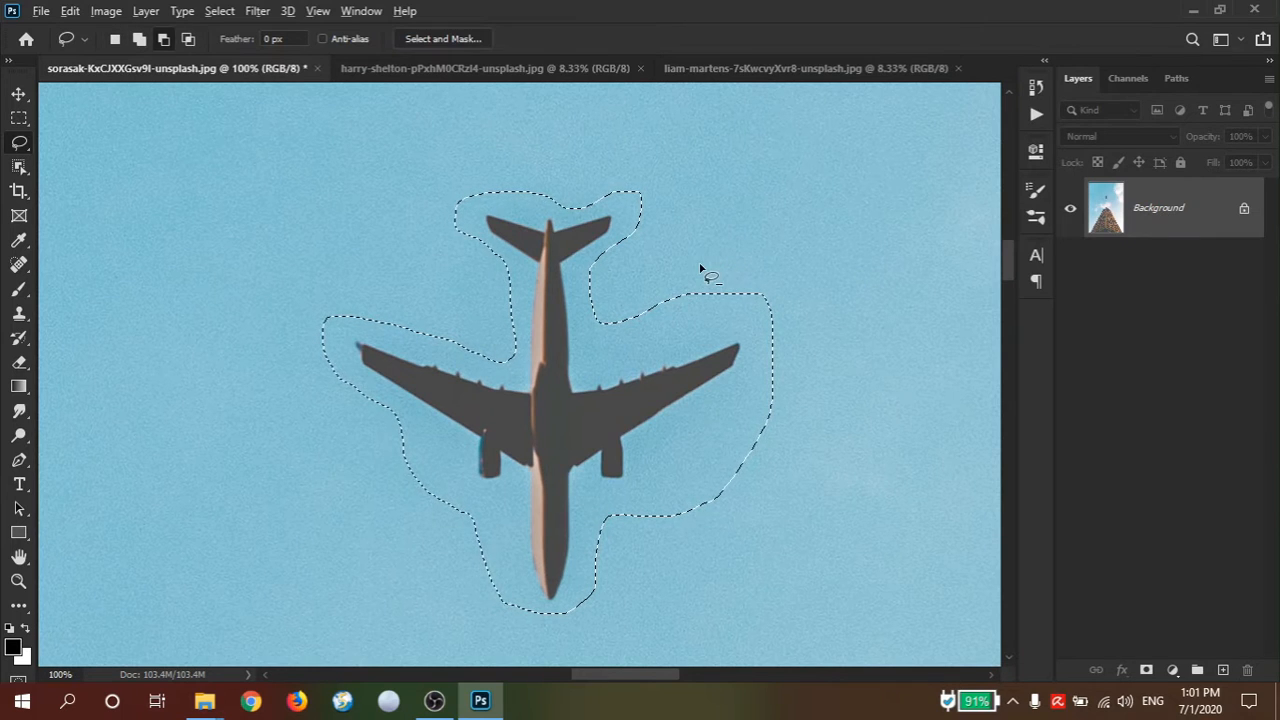
mouse_move(652, 290)
left_mouse_down()
mouse_move(657, 320)
mouse_move(736, 330)
mouse_move(753, 356)
mouse_move(644, 460)
left_mouse_up()
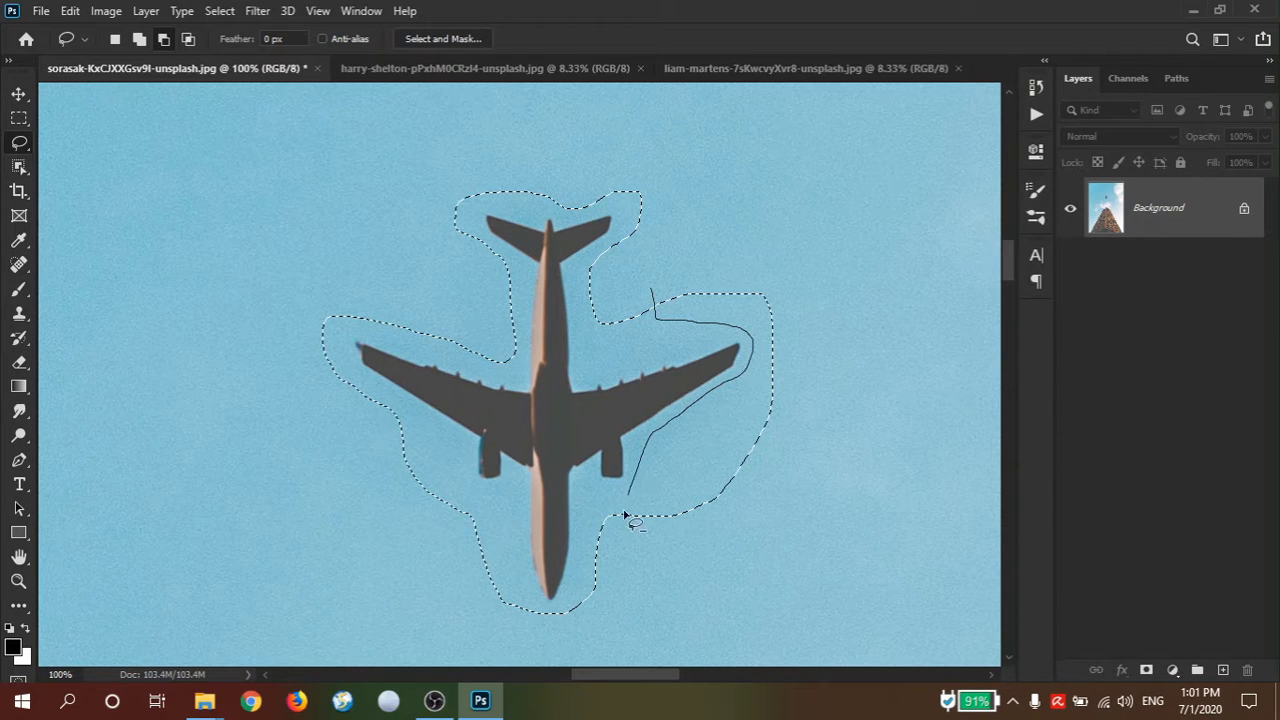
mouse_move(656, 563)
left_mouse_down()
mouse_move(778, 558)
mouse_move(837, 476)
mouse_move(846, 341)
mouse_move(825, 260)
mouse_move(781, 241)
mouse_move(672, 293)
left_mouse_up()
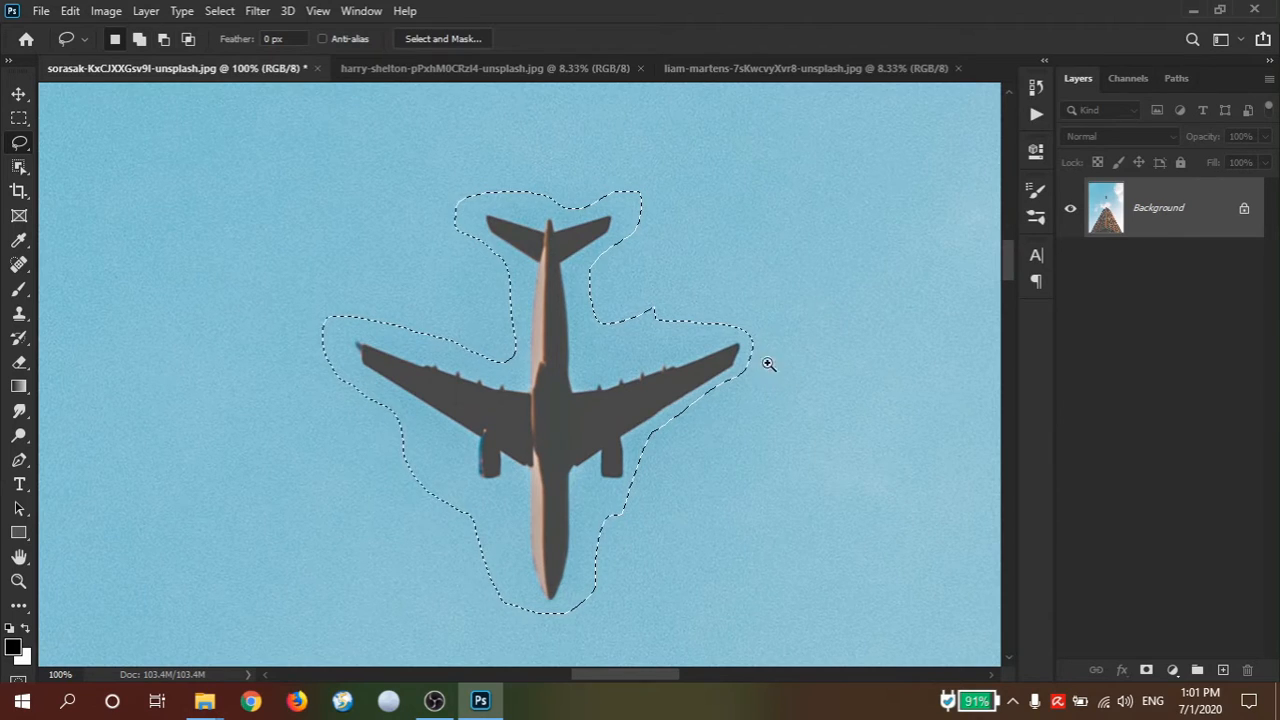
- Trim the selection tightly against the tip of the airplane's right-hand wing by subtracting the sky beyond it
left_click_drag(738, 360, 904, 464)
left_click_drag(777, 388, 647, 342)
mouse_move(649, 224)
left_mouse_down()
mouse_move(650, 284)
mouse_move(606, 383)
mouse_move(602, 437)
mouse_move(634, 482)
mouse_move(763, 467)
mouse_move(823, 273)
mouse_move(783, 130)
mouse_move(727, 136)
mouse_move(677, 167)
mouse_move(655, 226)
left_mouse_up()
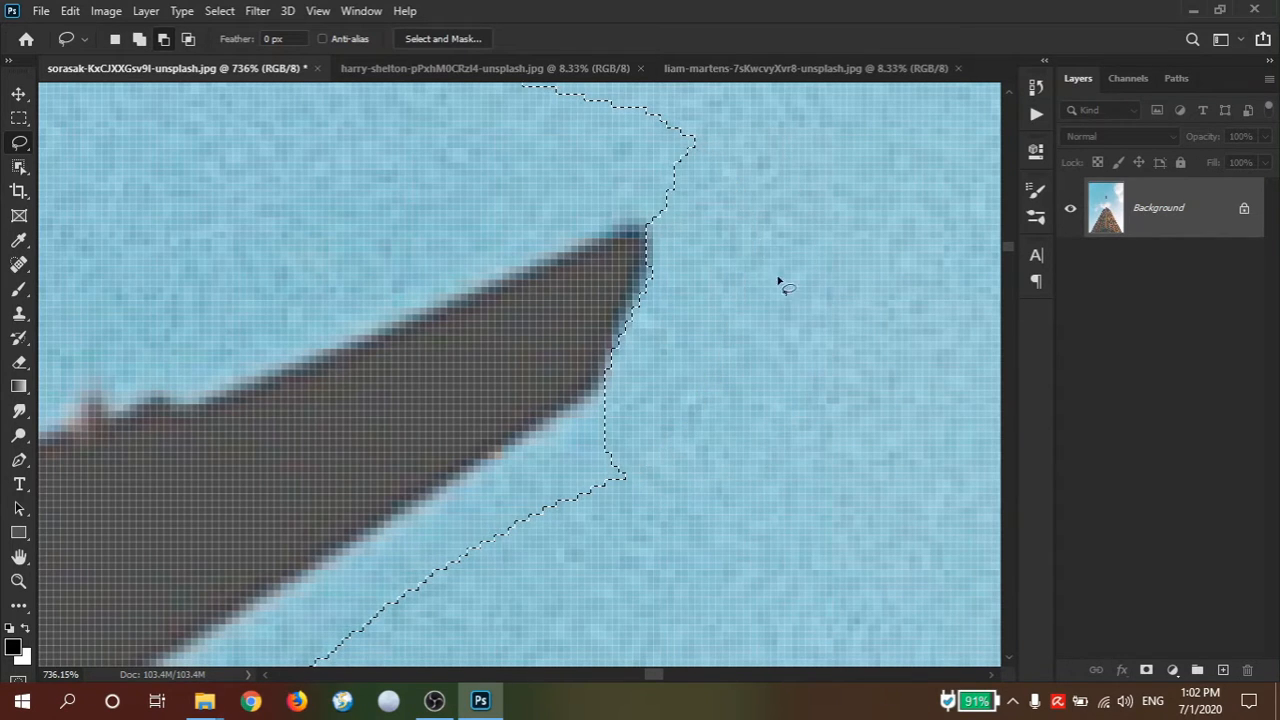
scroll(742, 316, "down", 4)
scroll(803, 360, "up", 6)
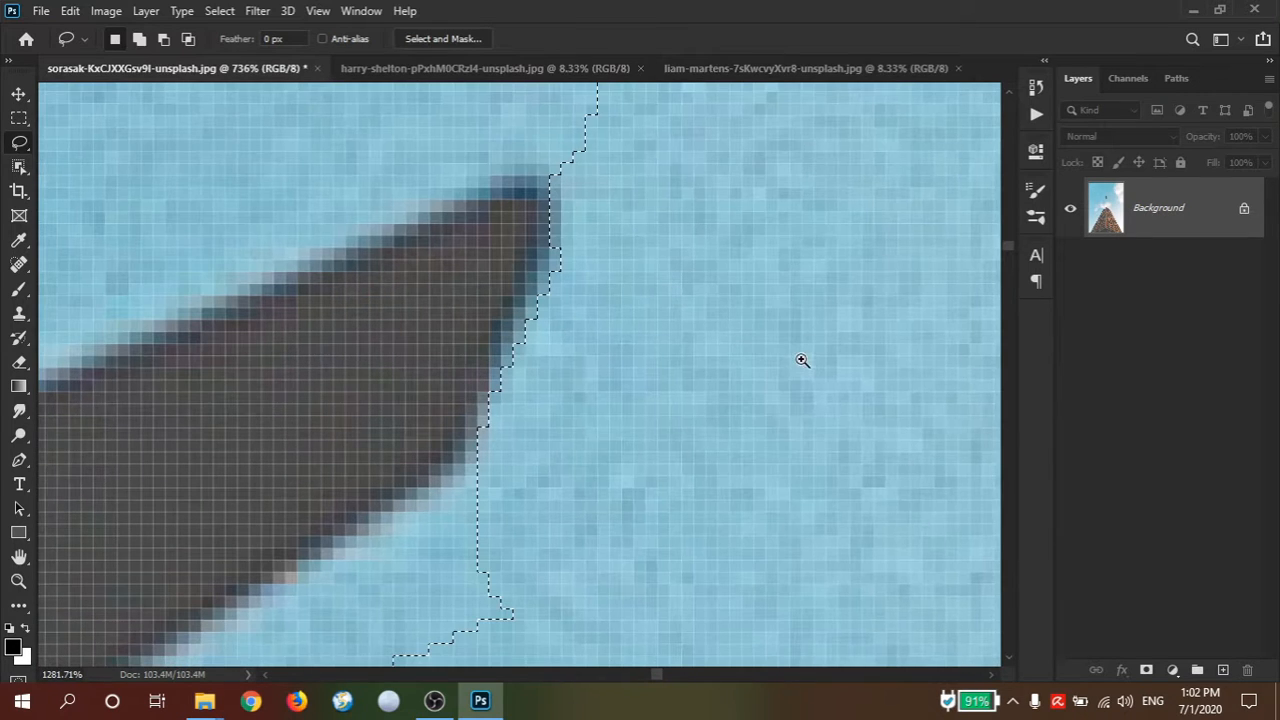
mouse_move(570, 222)
left_mouse_down()
mouse_move(520, 343)
mouse_move(506, 420)
mouse_move(605, 280)
mouse_move(640, 300)
left_mouse_up()
scroll(586, 371, "down", 5)
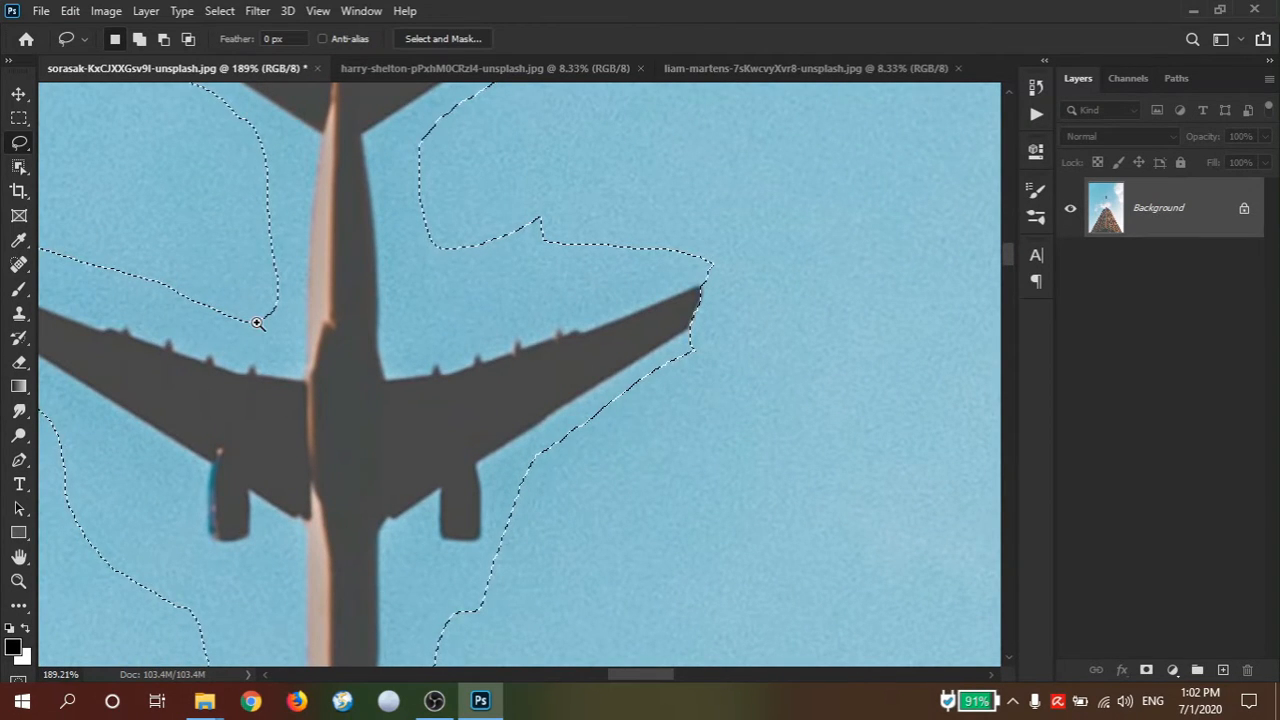
- Deselect the airplane and switch to the Polygonal Lasso tool
left_click_drag(353, 311, 583, 246)
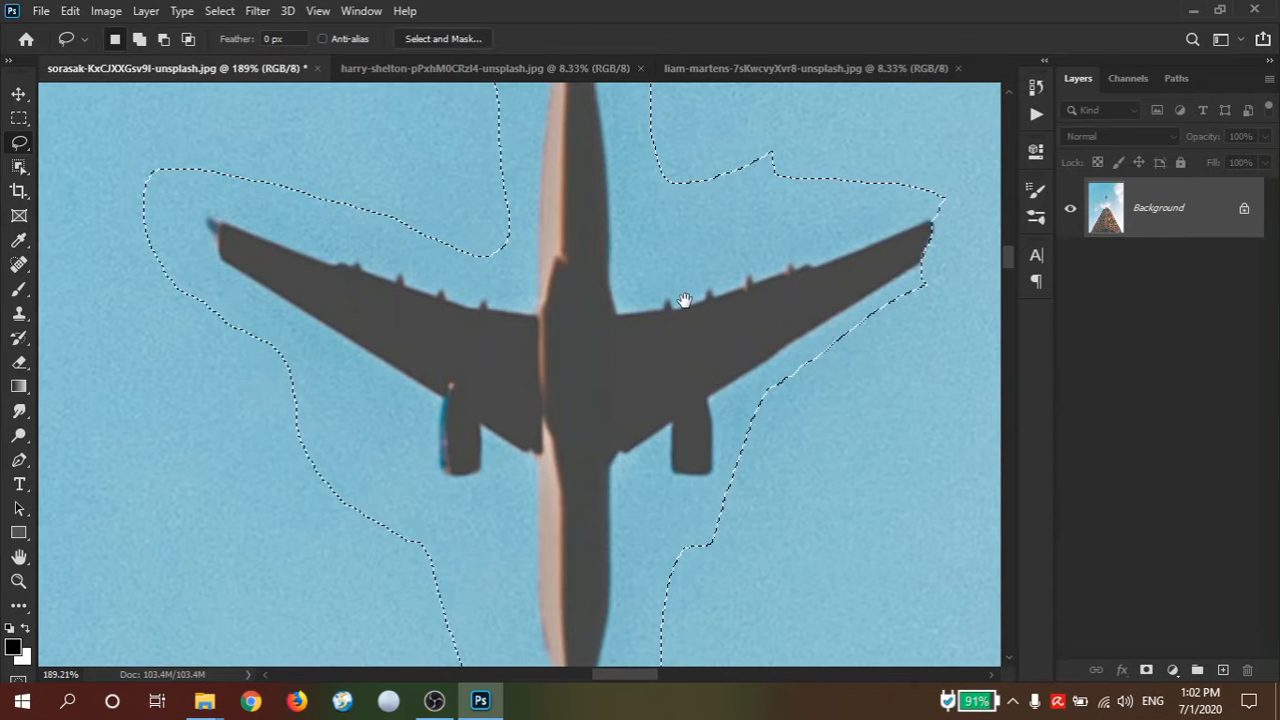
left_click_drag(669, 291, 585, 323)
key("ctrl+d")
left_click_drag(595, 323, 594, 326)
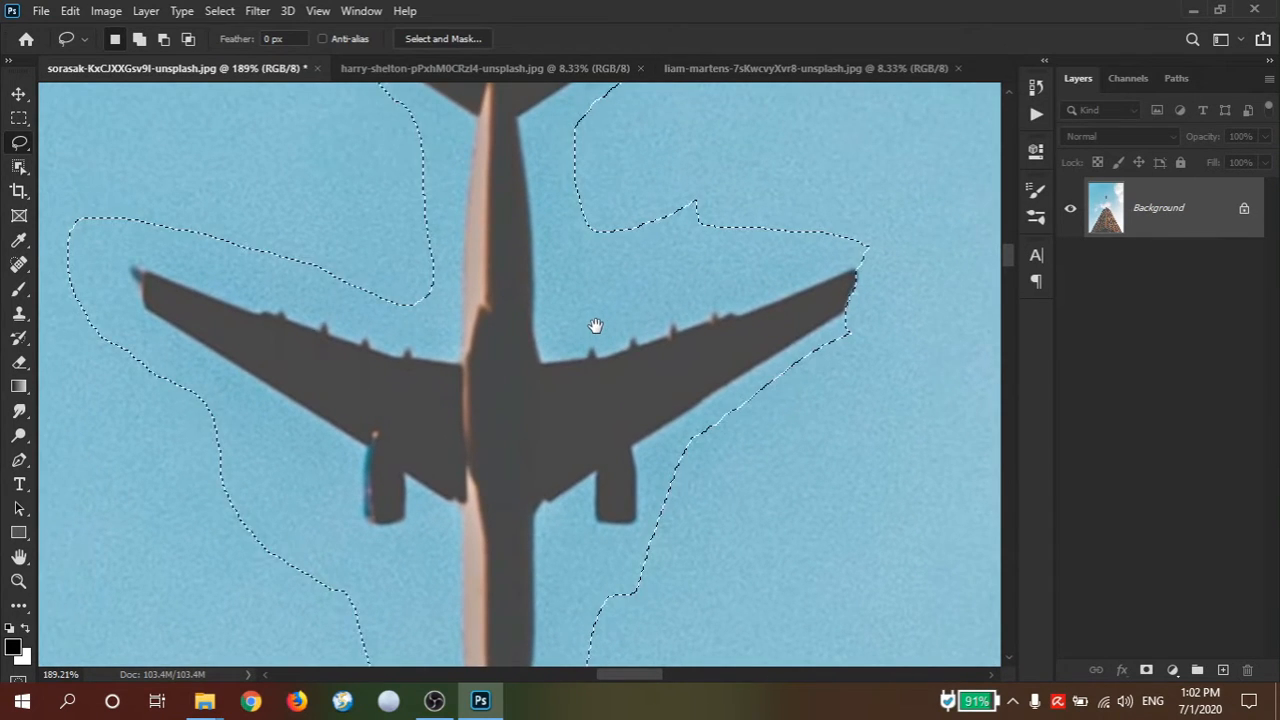
left_click(324, 354)
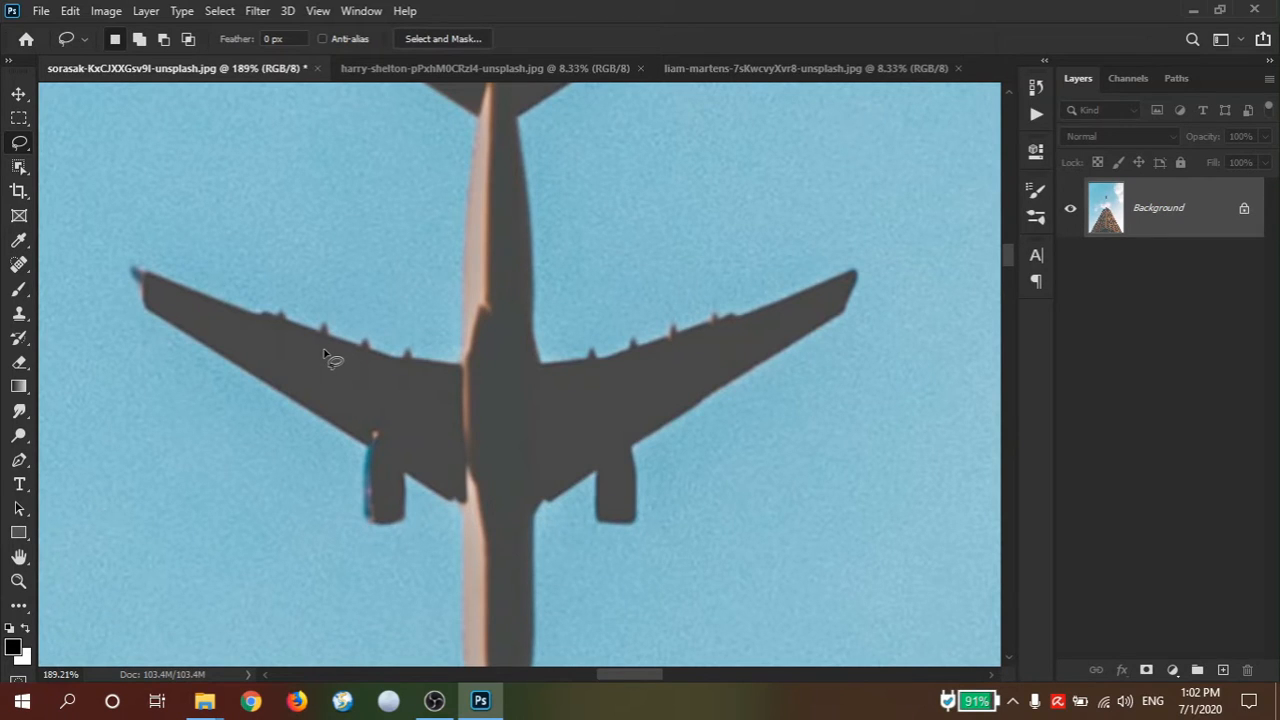
right_click(21, 146)
left_click(129, 166)
- Start a Polygonal Lasso selection where the tower's left edge meets the bottom edge of the photo
key("ctrl+0")
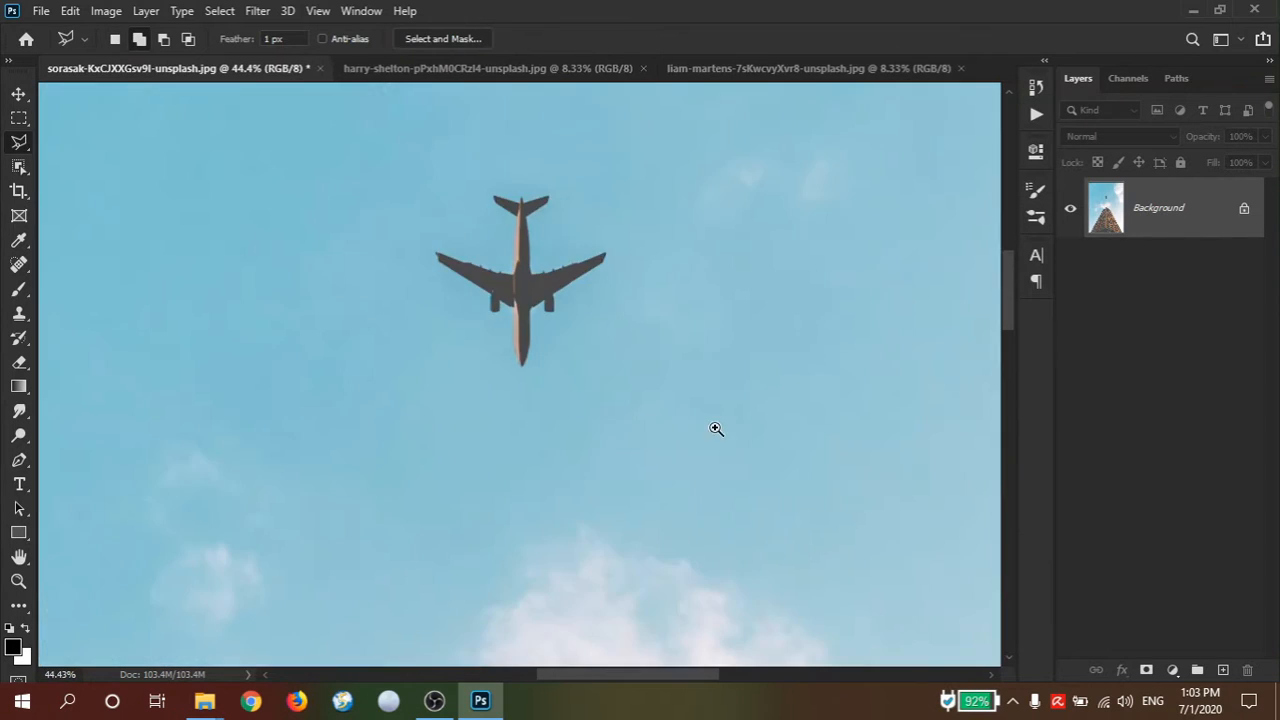
key("ctrl+0")
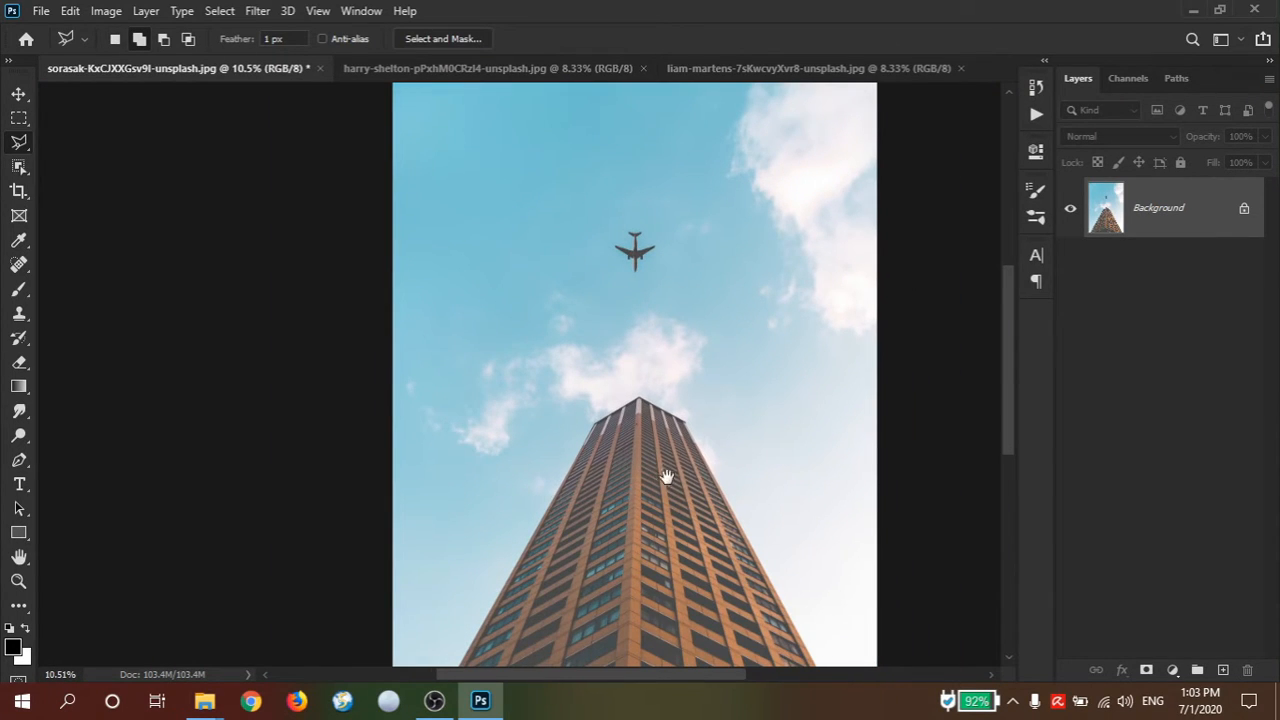
scroll(646, 457, "up", 1)
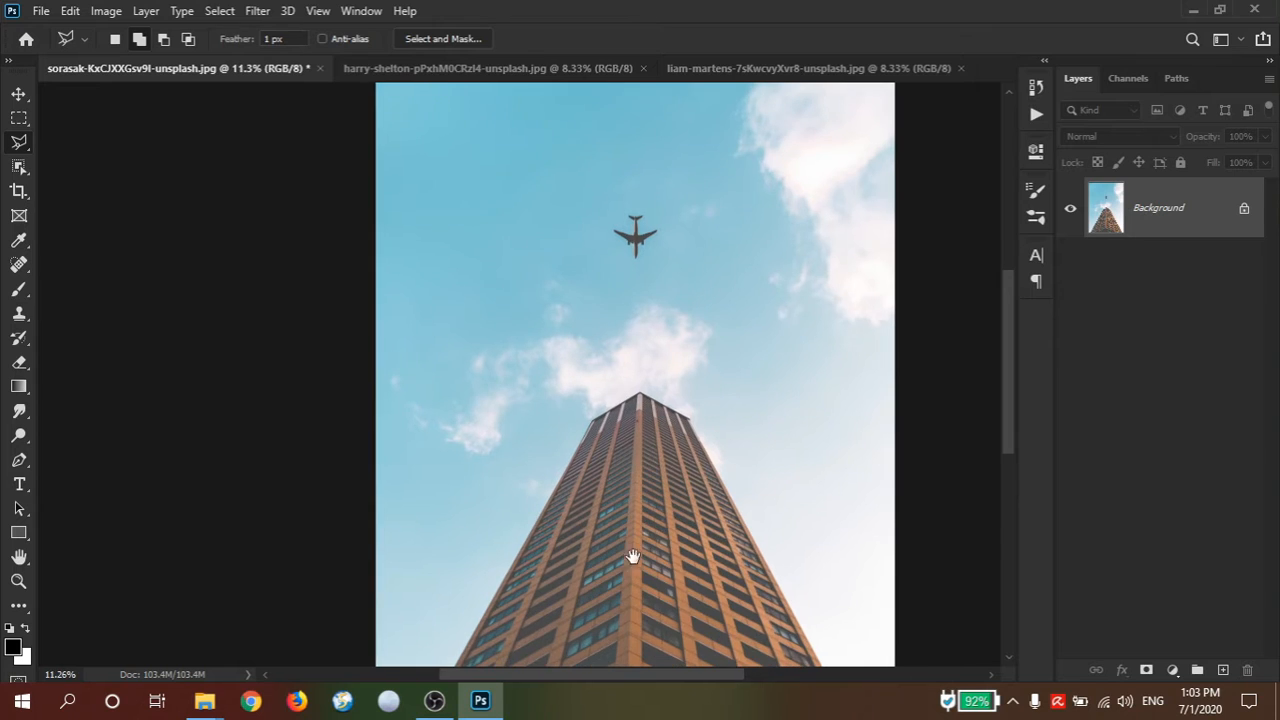
left_click_drag(637, 548, 654, 400)
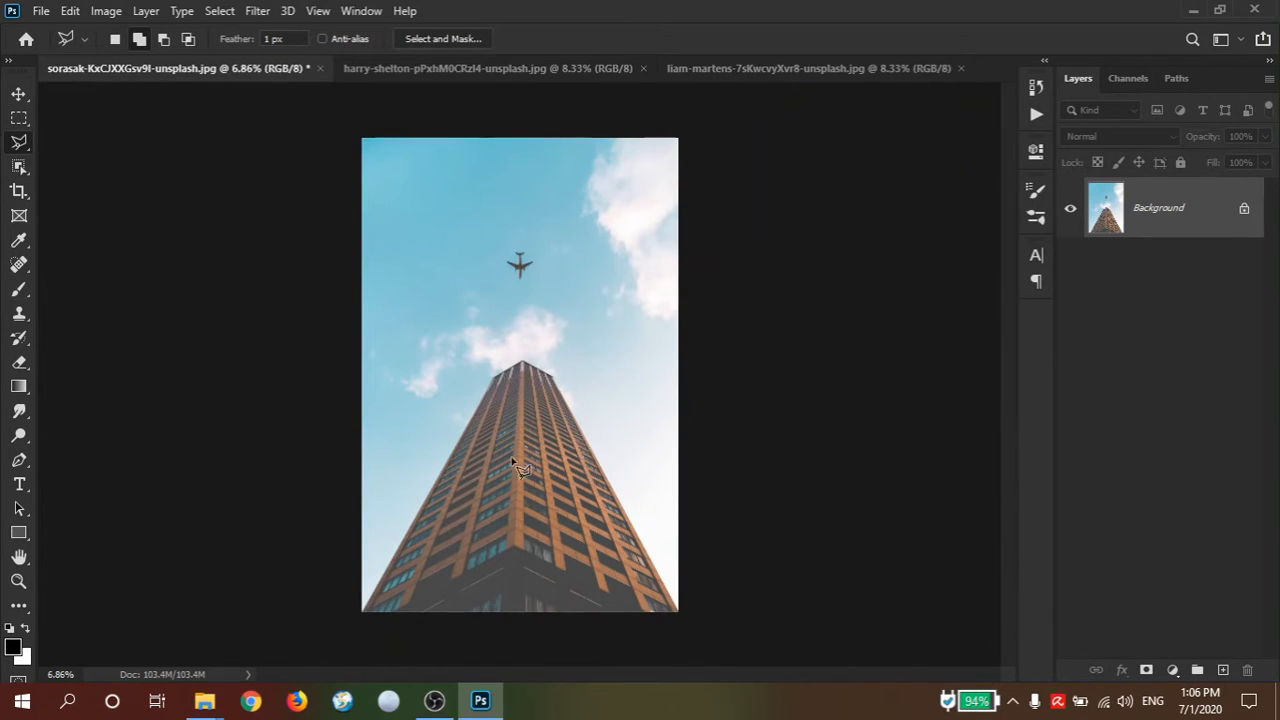
left_click_drag(361, 594, 548, 596)
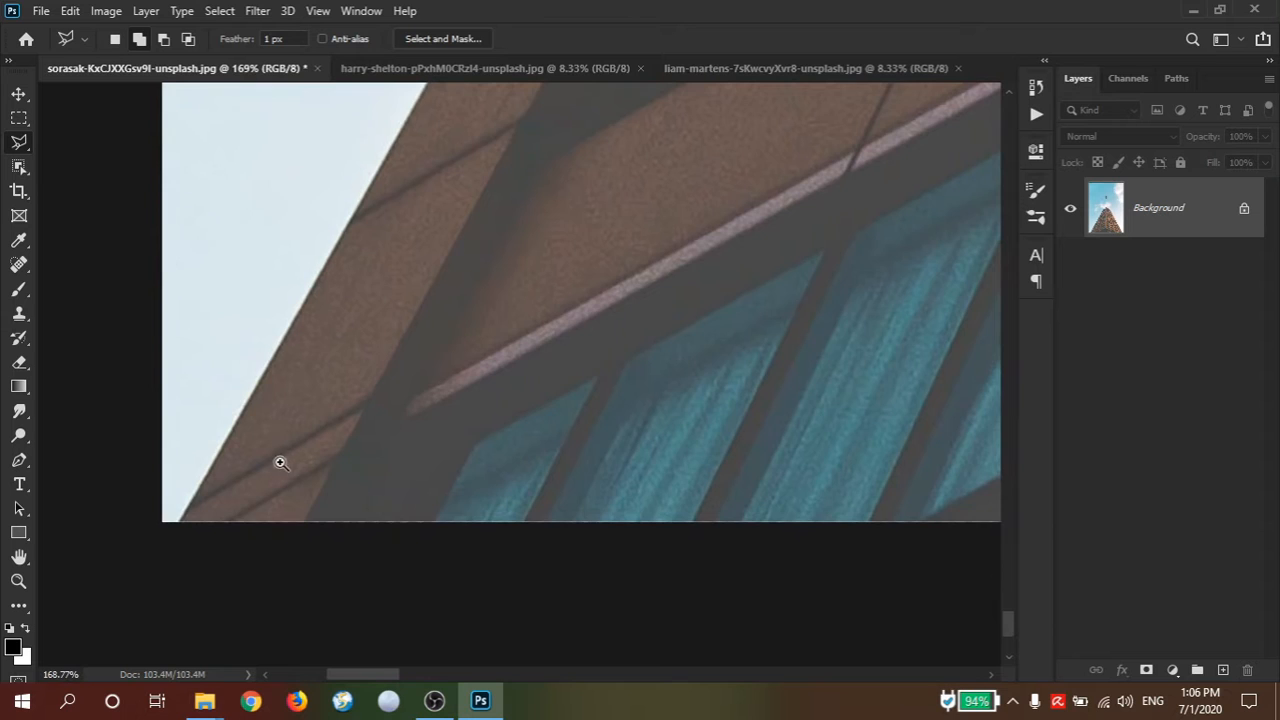
left_click_drag(318, 471, 331, 477)
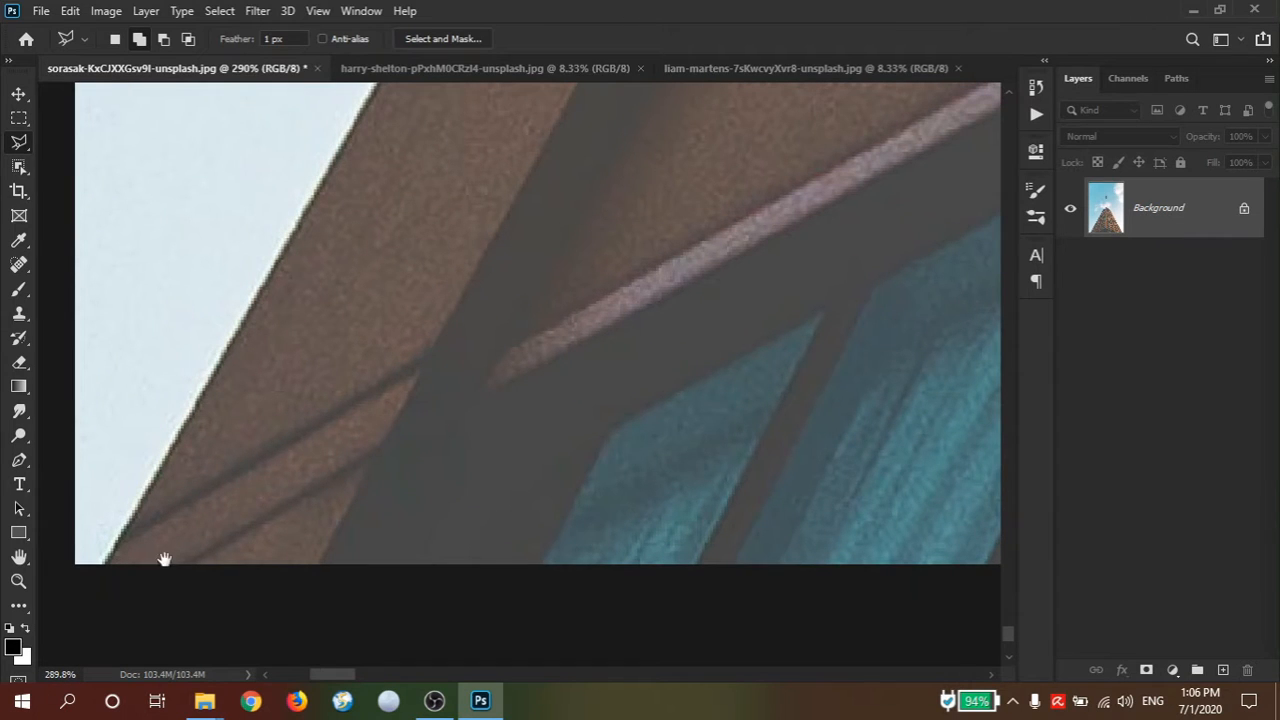
left_click_drag(165, 559, 240, 483)
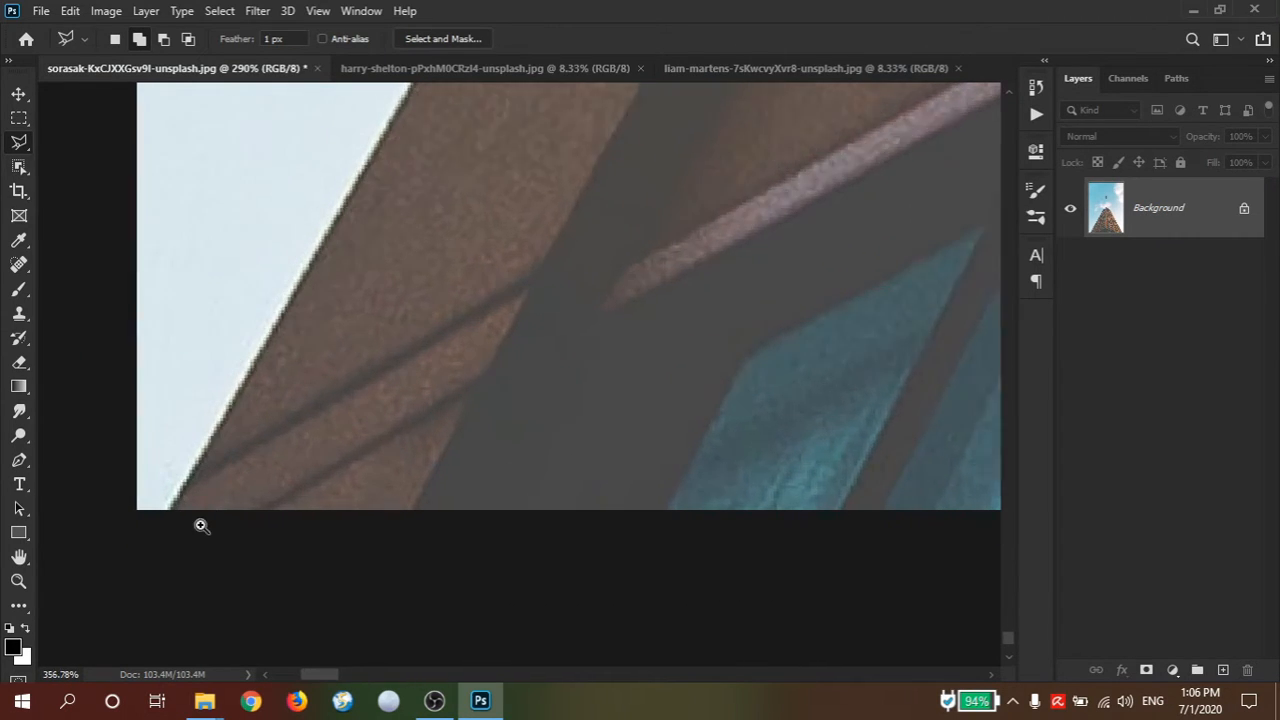
left_click_drag(200, 525, 217, 528)
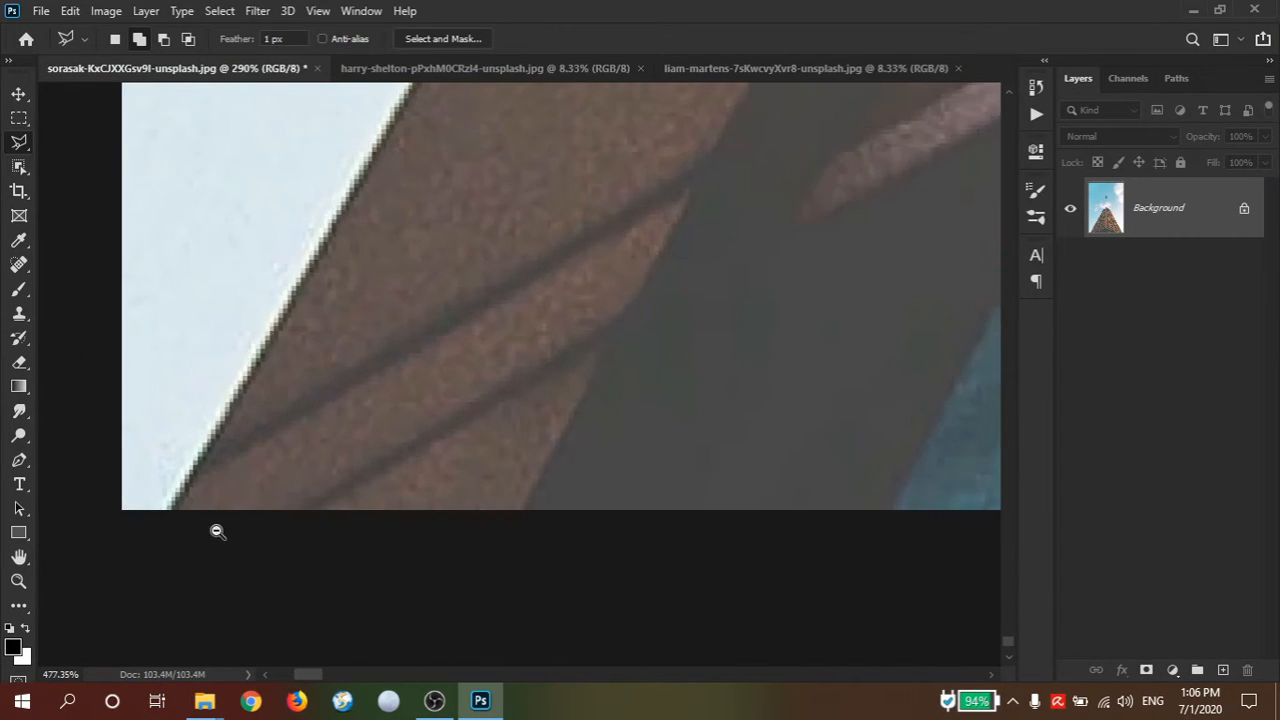
left_click(165, 510)
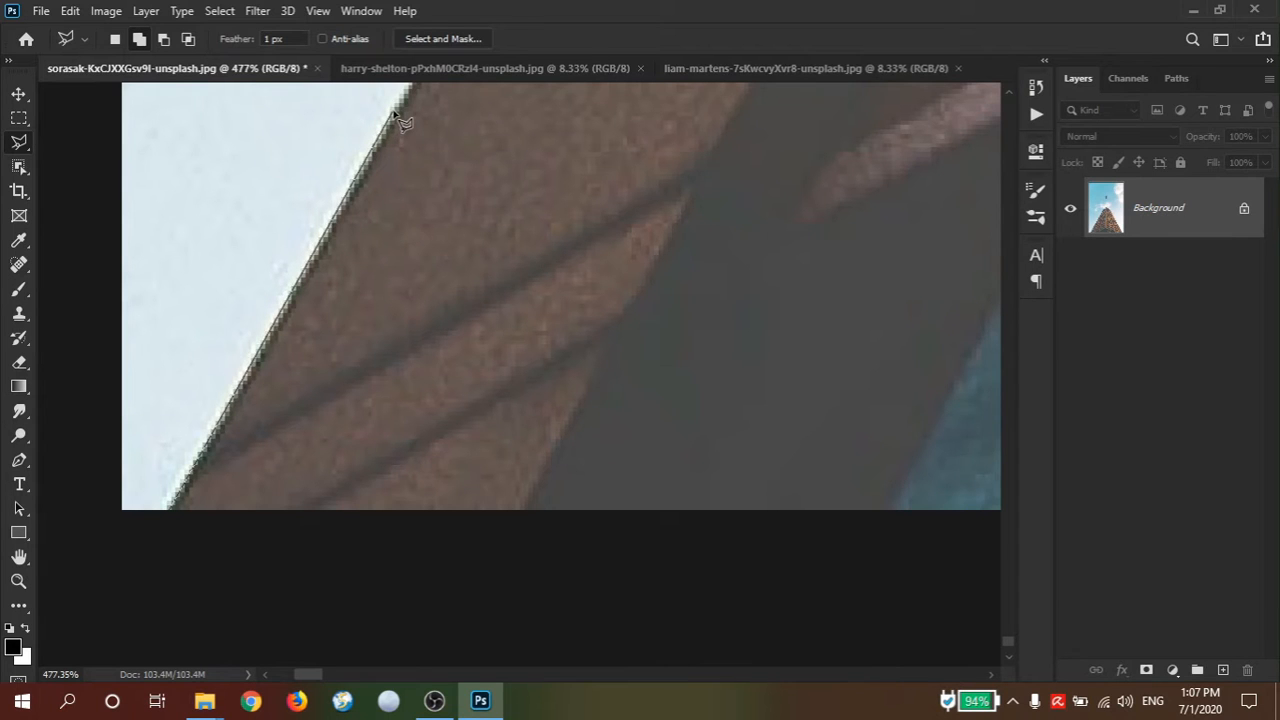
- Trace the tower's left edge upward with straight Polygonal Lasso segments as far as the left roof corner
key("space")
left_click_drag(505, 138, 280, 620)
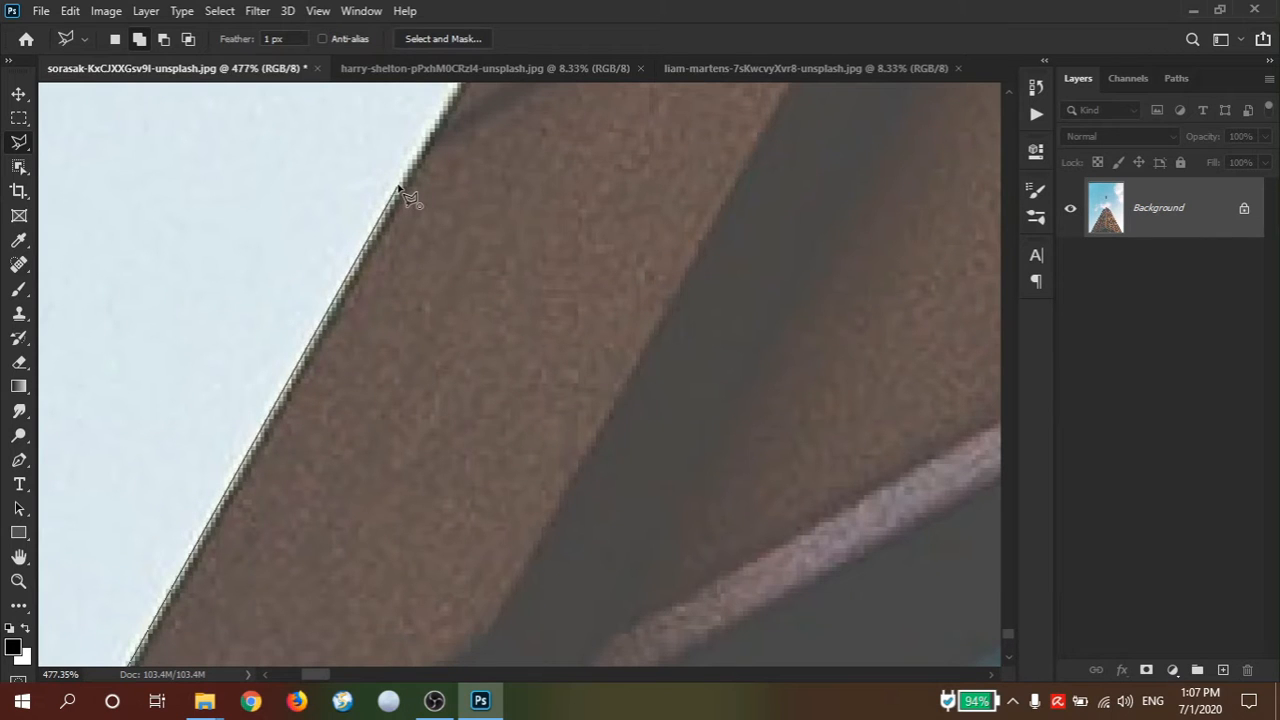
left_click_drag(509, 203, 445, 245)
left_click(445, 245)
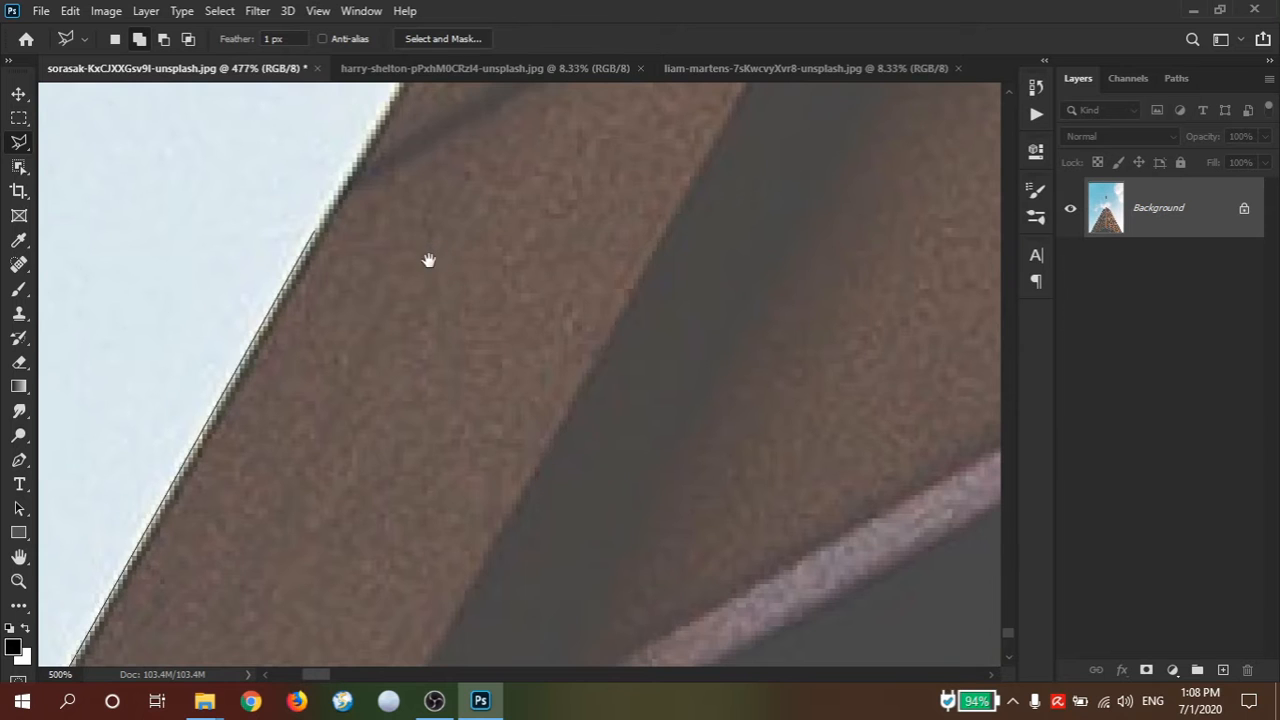
scroll(431, 285, "down", 8)
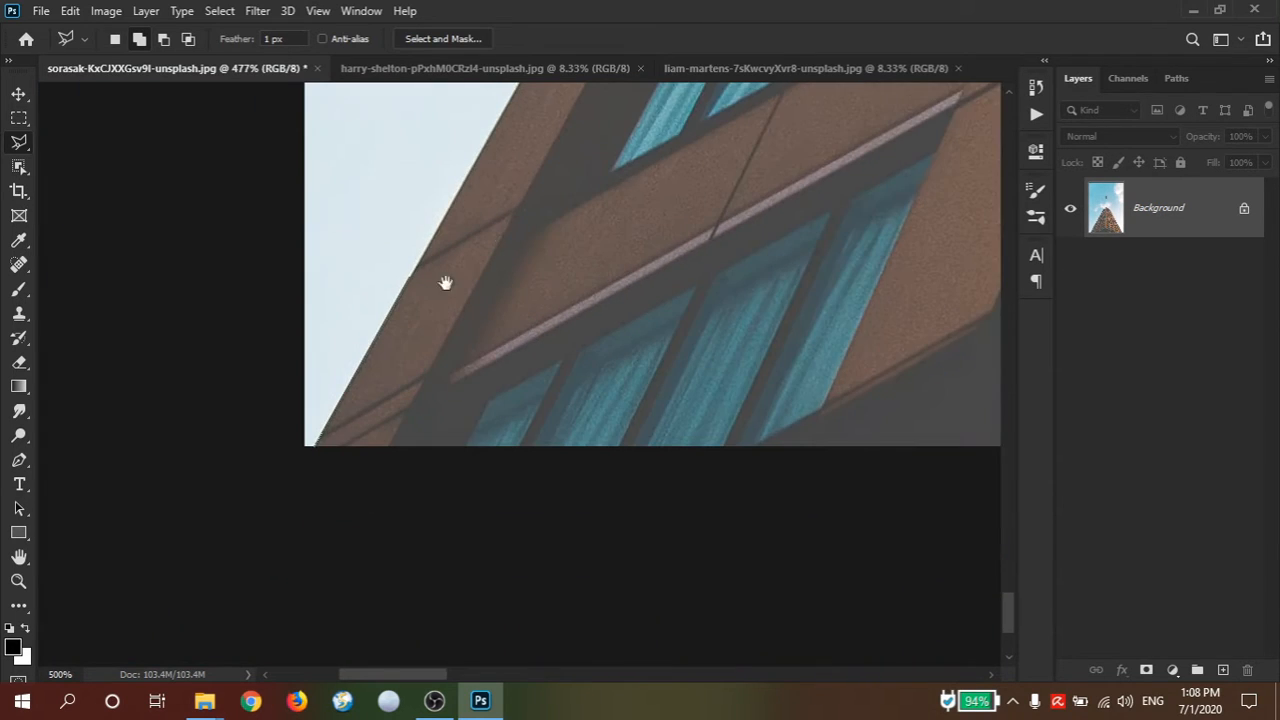
left_click_drag(446, 283, 334, 592)
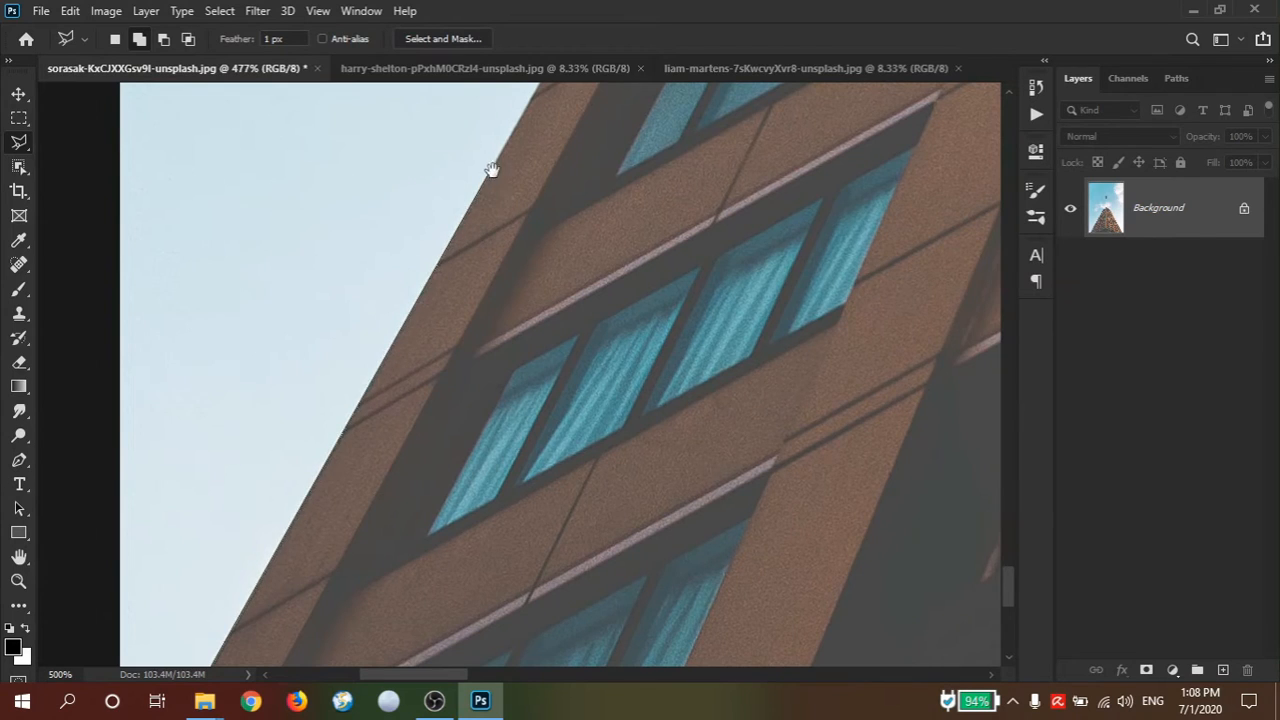
left_click_drag(492, 170, 309, 638)
mouse_move(697, 180)
left_mouse_down()
mouse_move(506, 663)
mouse_move(472, 705)
left_mouse_up()
mouse_move(680, 157)
left_mouse_down()
mouse_move(400, 660)
mouse_move(677, 286)
mouse_move(353, 606)
left_mouse_up()
left_click_drag(626, 111, 480, 511)
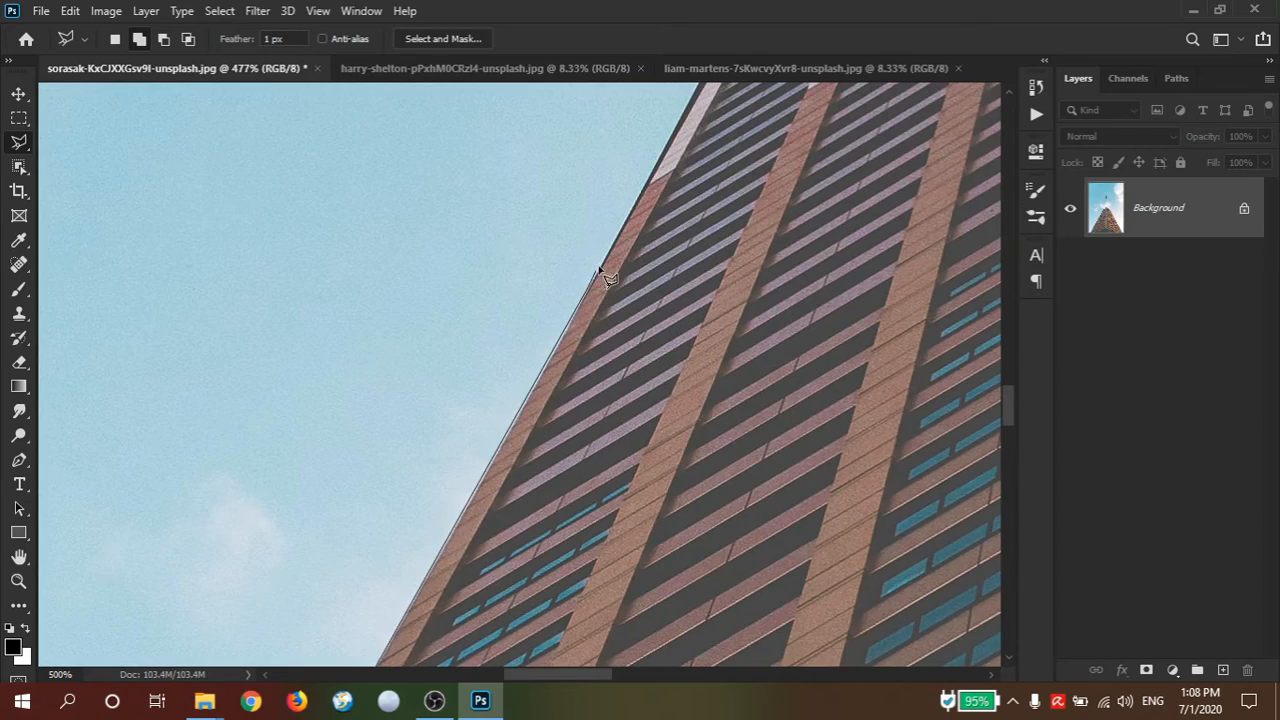
key("ctrl+plus")
left_click_drag(688, 94, 445, 607)
left_click_drag(740, 145, 502, 573)
left_click(593, 421)
- Continue the polygonal outline along the roofline, anchoring it at the tower's peak and the right roof corner
left_click_drag(925, 222, 287, 566)
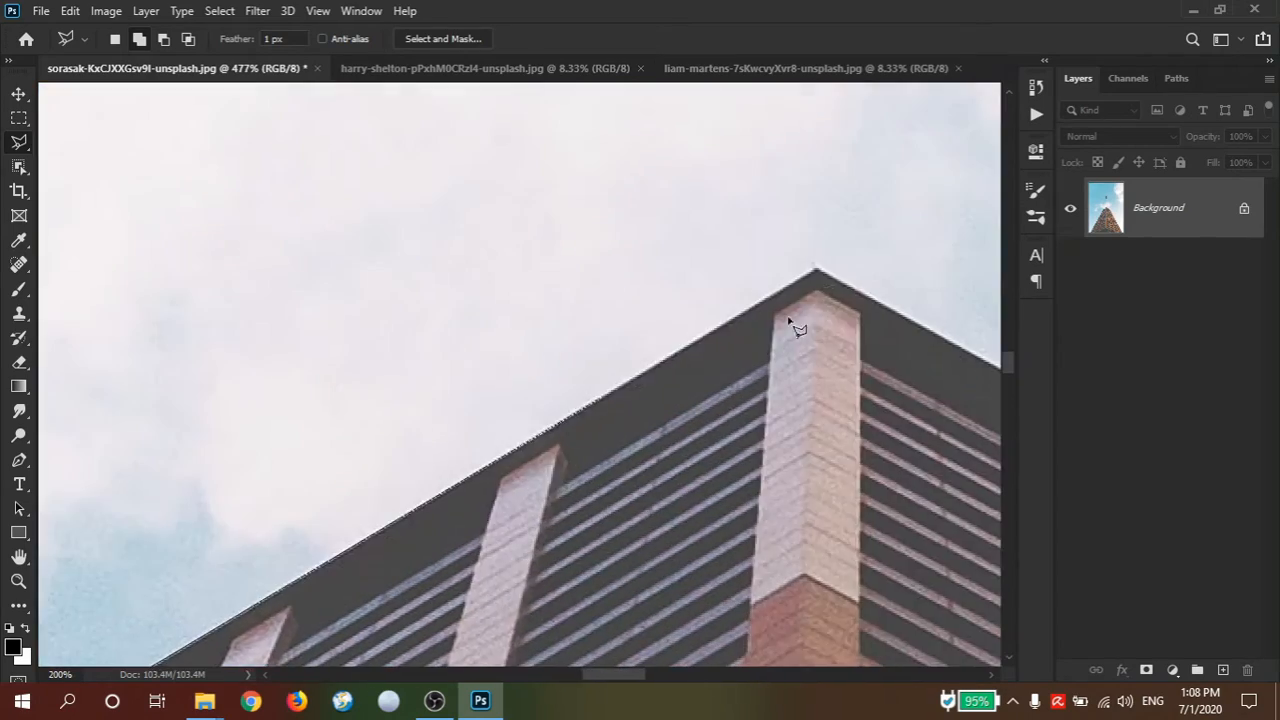
left_click(816, 268)
left_click_drag(850, 560, 346, 329)
left_click(761, 487)
- Trace the tower's right edge downward with straight segments to the bottom-right corner of the photo
mouse_move(800, 560)
left_mouse_down()
mouse_move(400, 300)
mouse_move(500, 376)
left_mouse_up()
key("ctrl+plus")
left_click_drag(686, 603, 511, 497)
left_click_drag(441, 110, 1000, 580)
left_click_drag(470, 170, 960, 560)
left_click_drag(706, 111, 710, 390)
left_click(593, 422)
left_click_drag(651, 505, 620, 266)
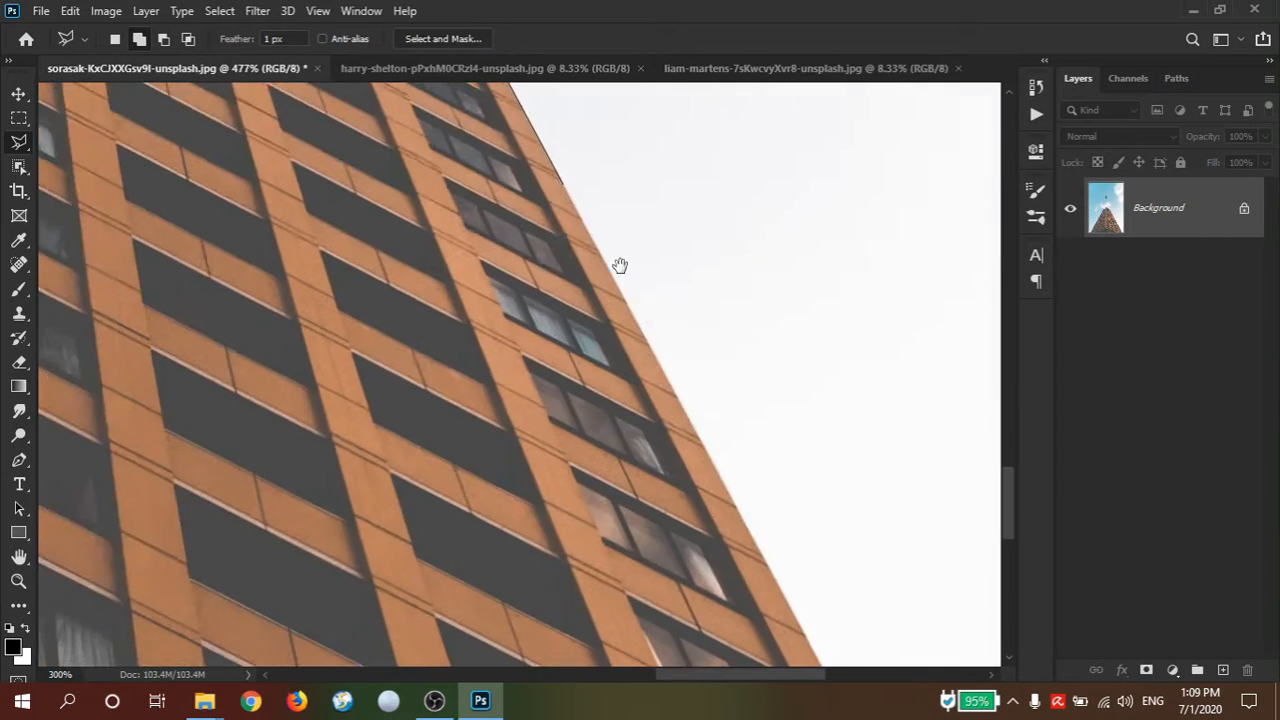
left_click_drag(800, 620, 560, 170)
left_click(810, 633)
- Run the outline just outside the photo below the tower's base and close the selection at its starting point
key("ctrl+minus")
key("ctrl+minus")
left_click_drag(644, 518, 871, 537)
key("ctrl+minus")
key("ctrl+minus")
left_click_drag(492, 538, 782, 594)
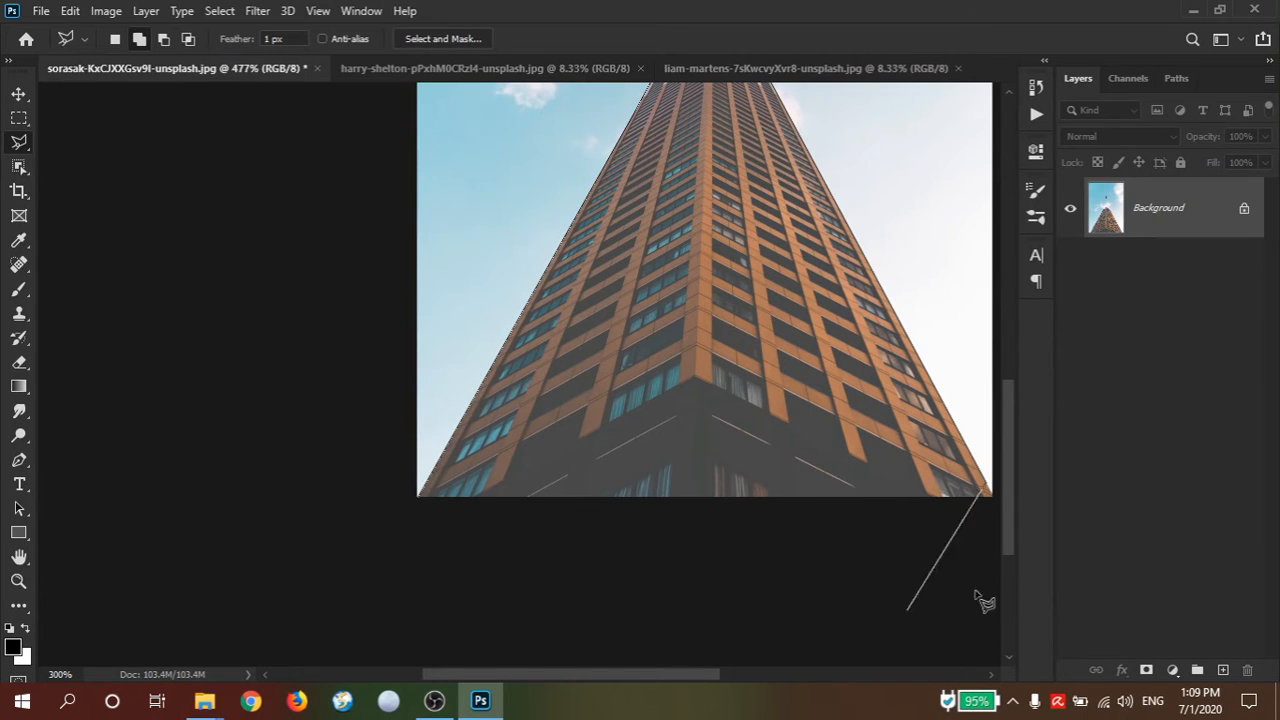
left_click(993, 530)
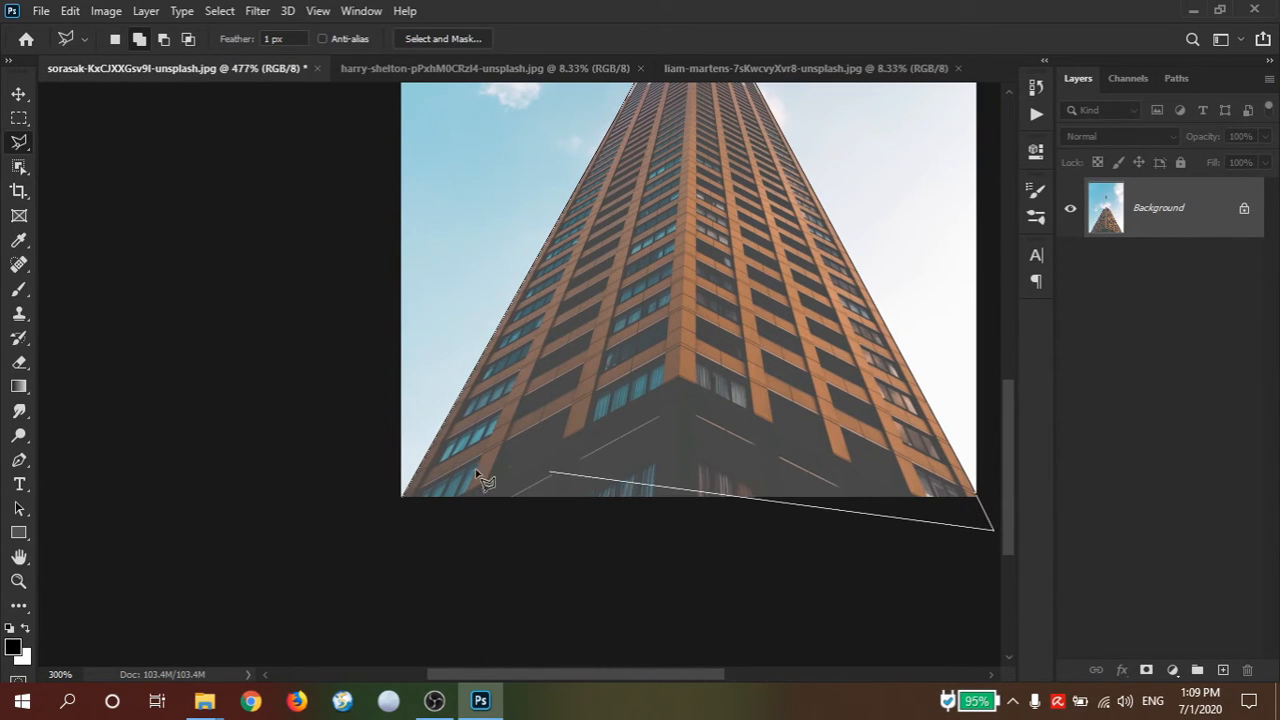
left_click(405, 500)
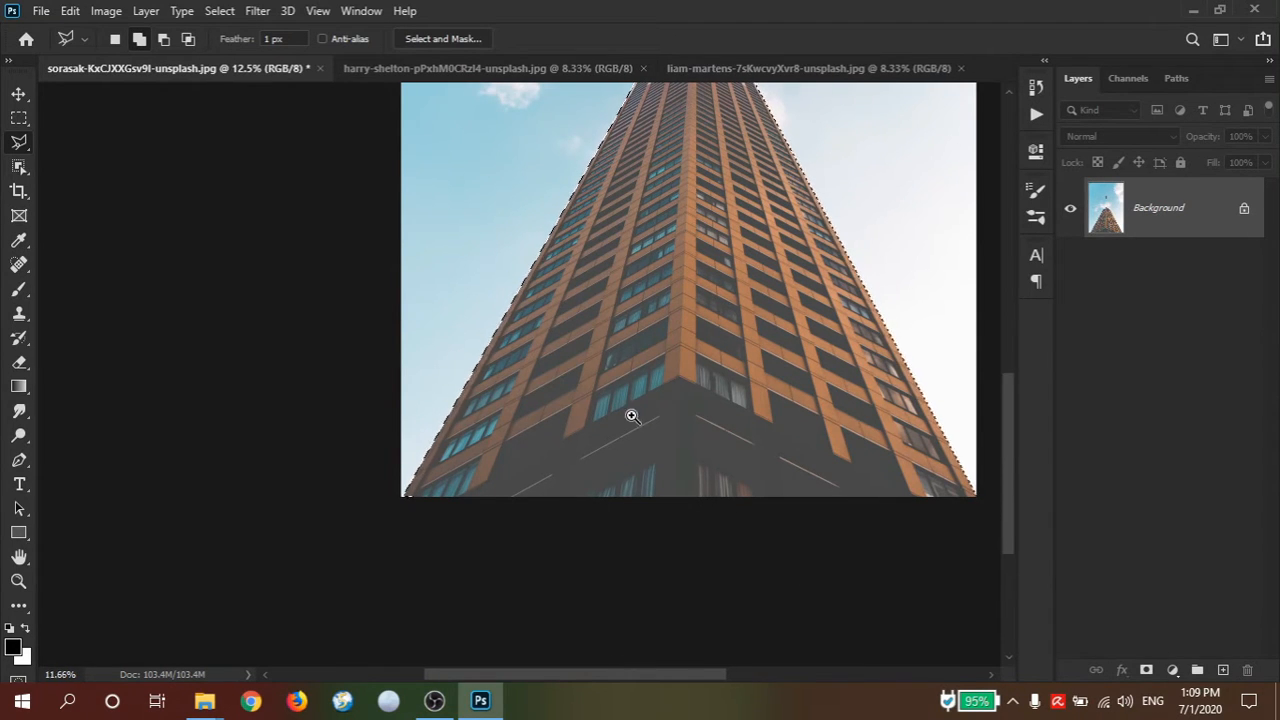
- Try moving the selected tower upward directly on the Background layer, and undo the move
scroll(628, 418, "down", 2)
left_click_drag(623, 422, 619, 427)
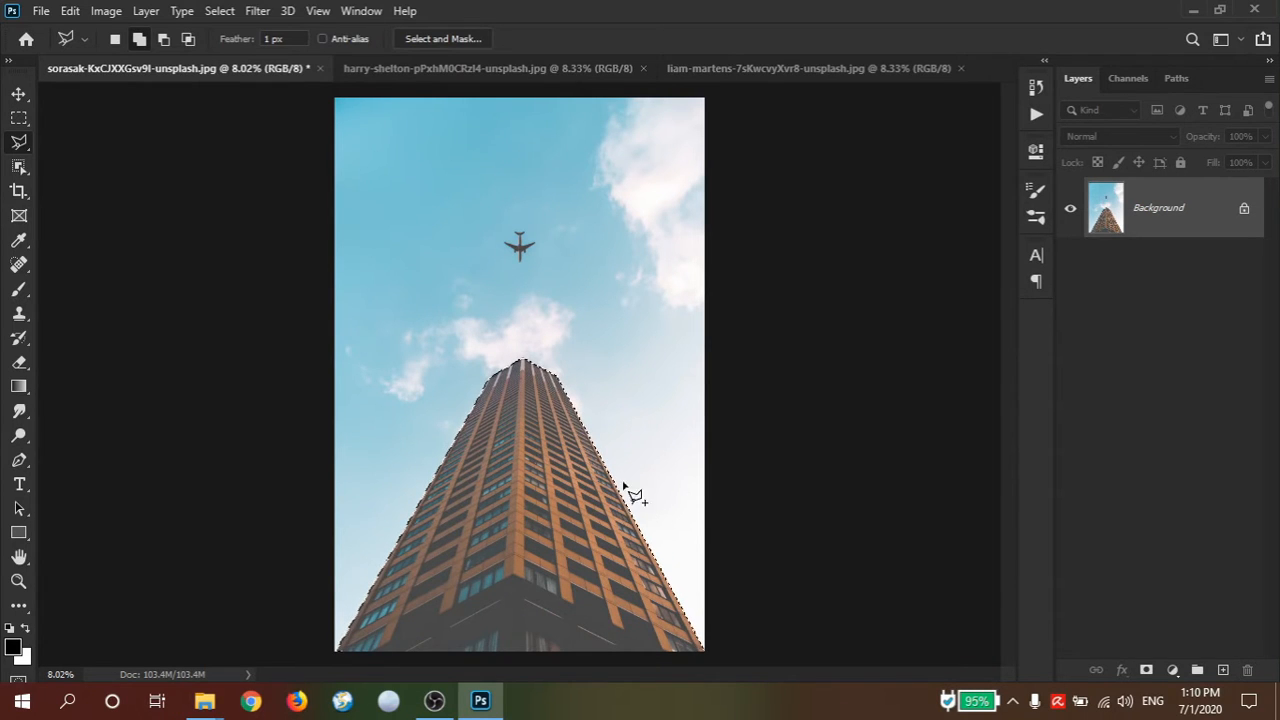
left_click_drag(537, 512, 563, 403)
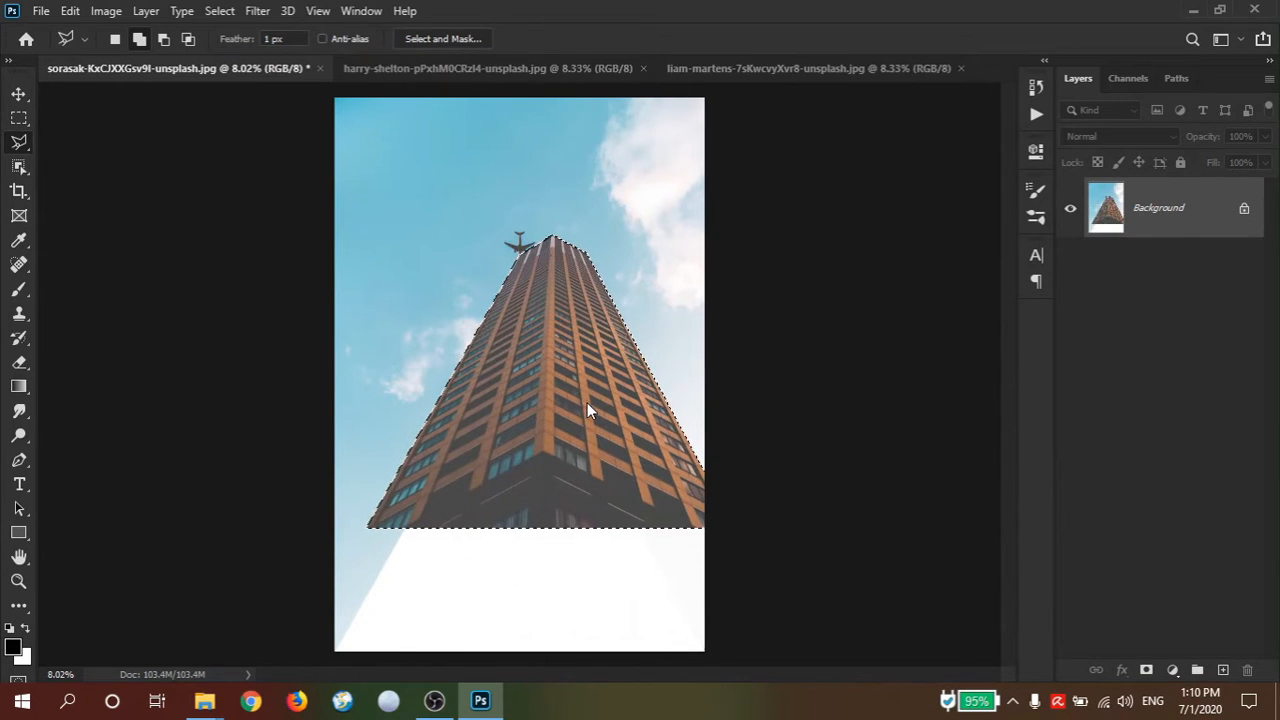
key("ctrl+z")
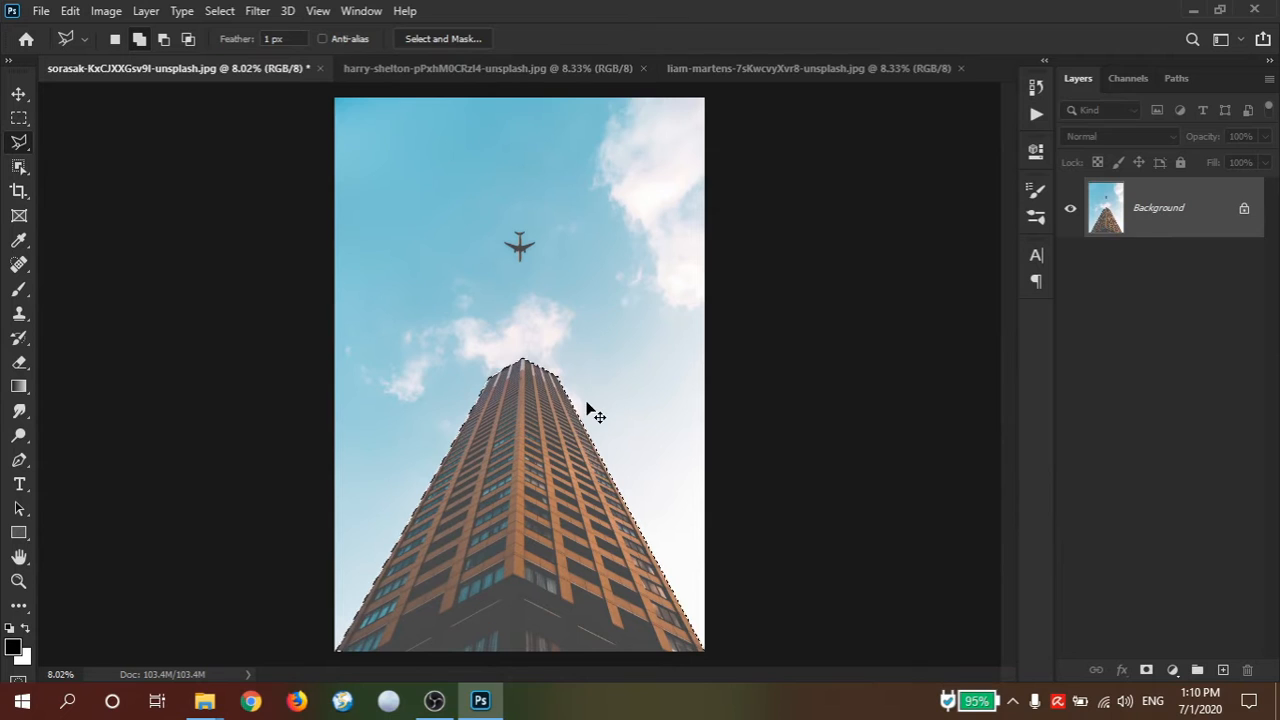
- Copy the selected tower to a new layer and duplicate it twice more, placing each copy higher than the previous one
key("ctrl+j")
left_click_drag(556, 482, 561, 402)
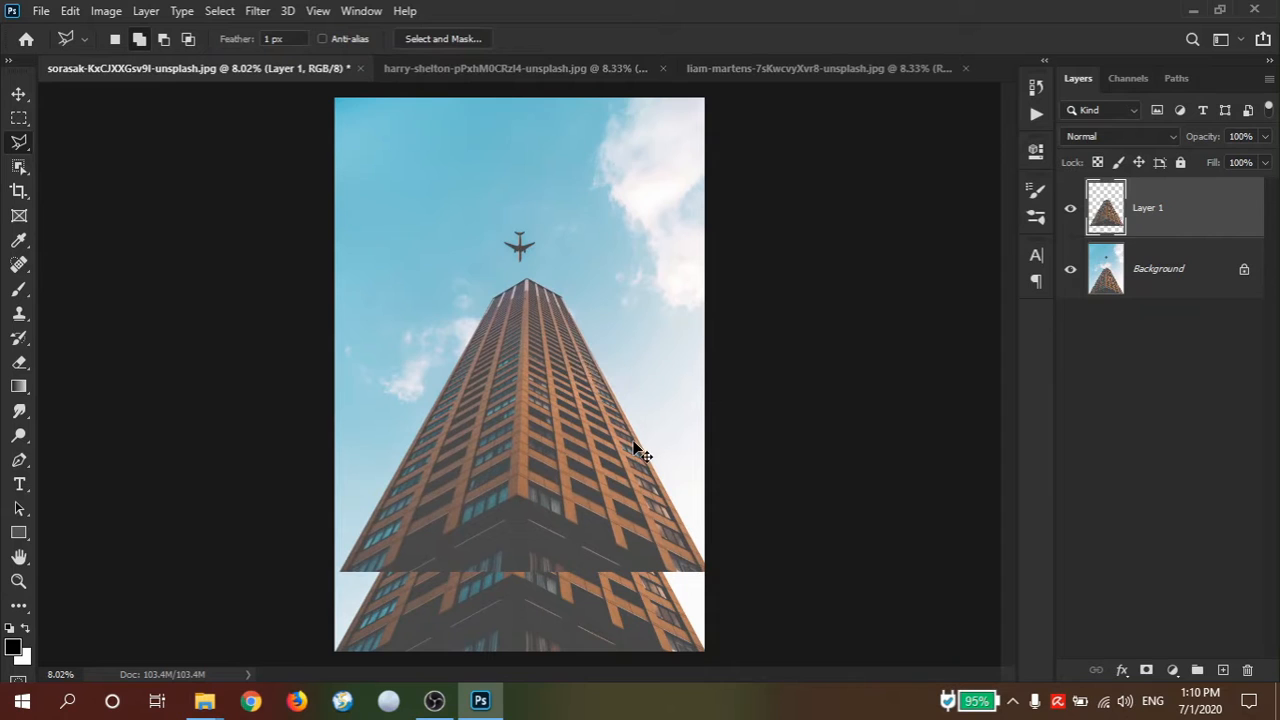
key("ctrl+j")
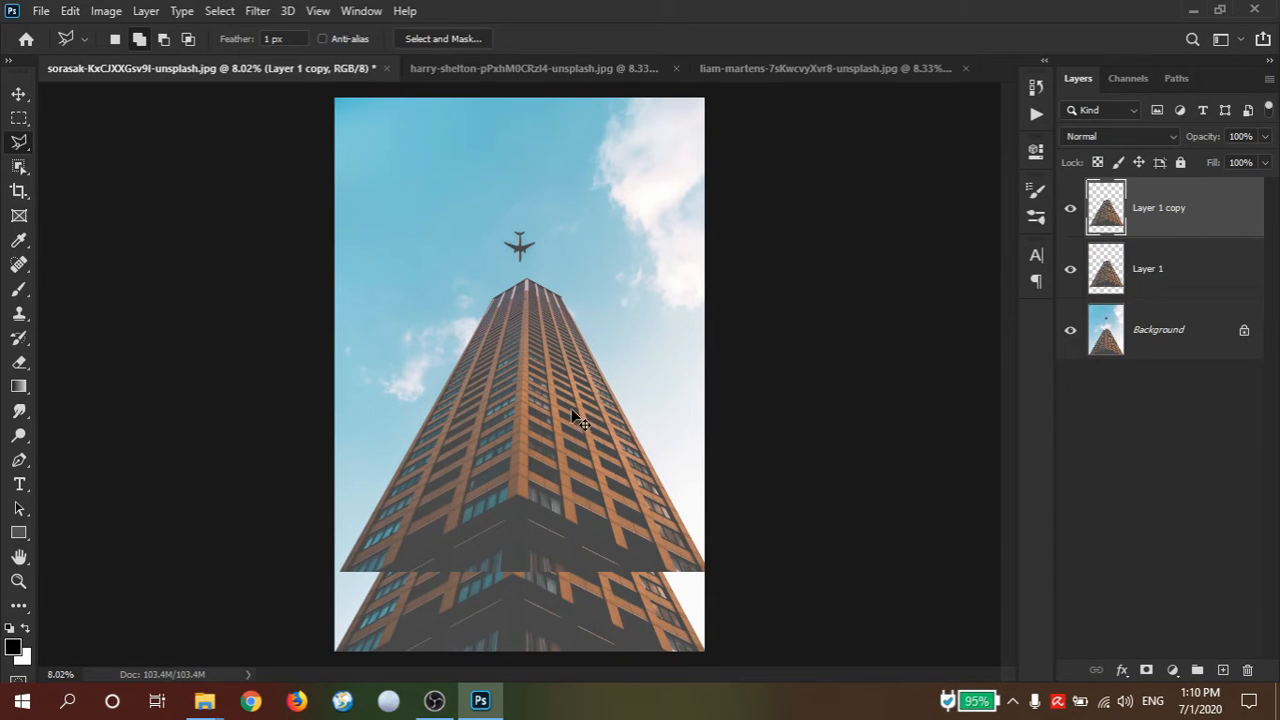
left_click_drag(564, 394, 564, 336)
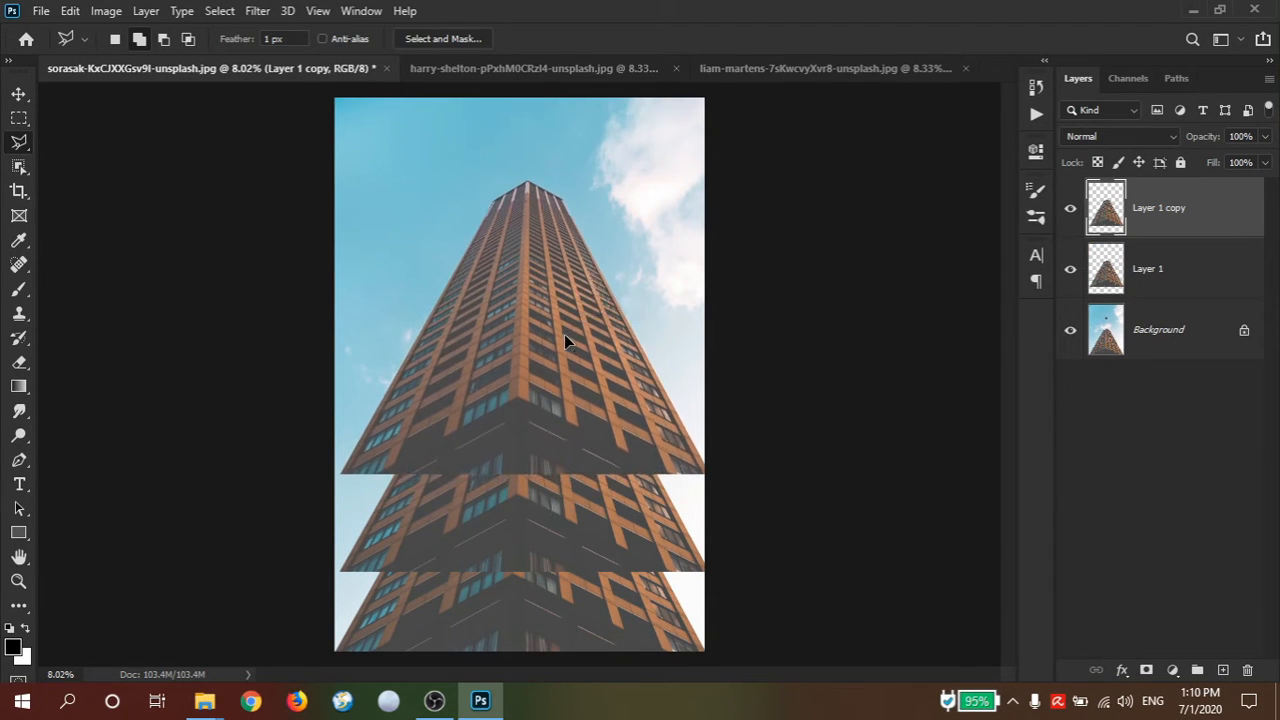
key("ctrl+j")
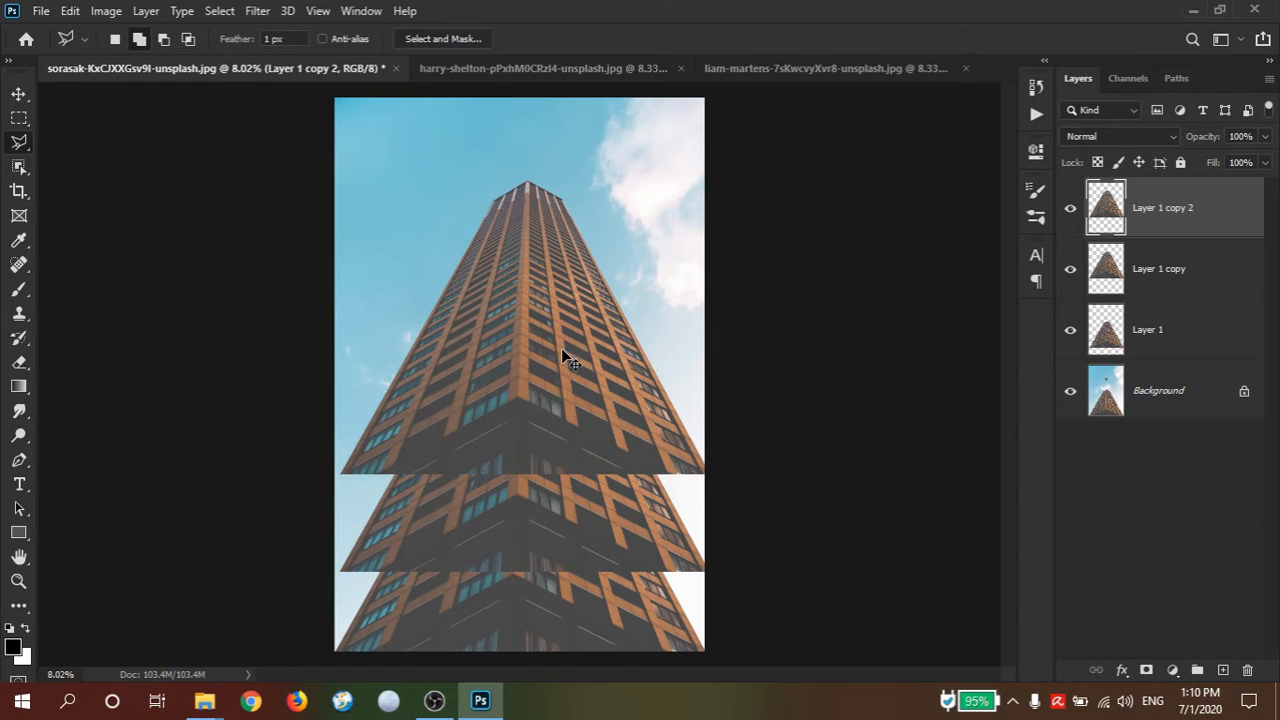
left_click_drag(561, 348, 561, 249)
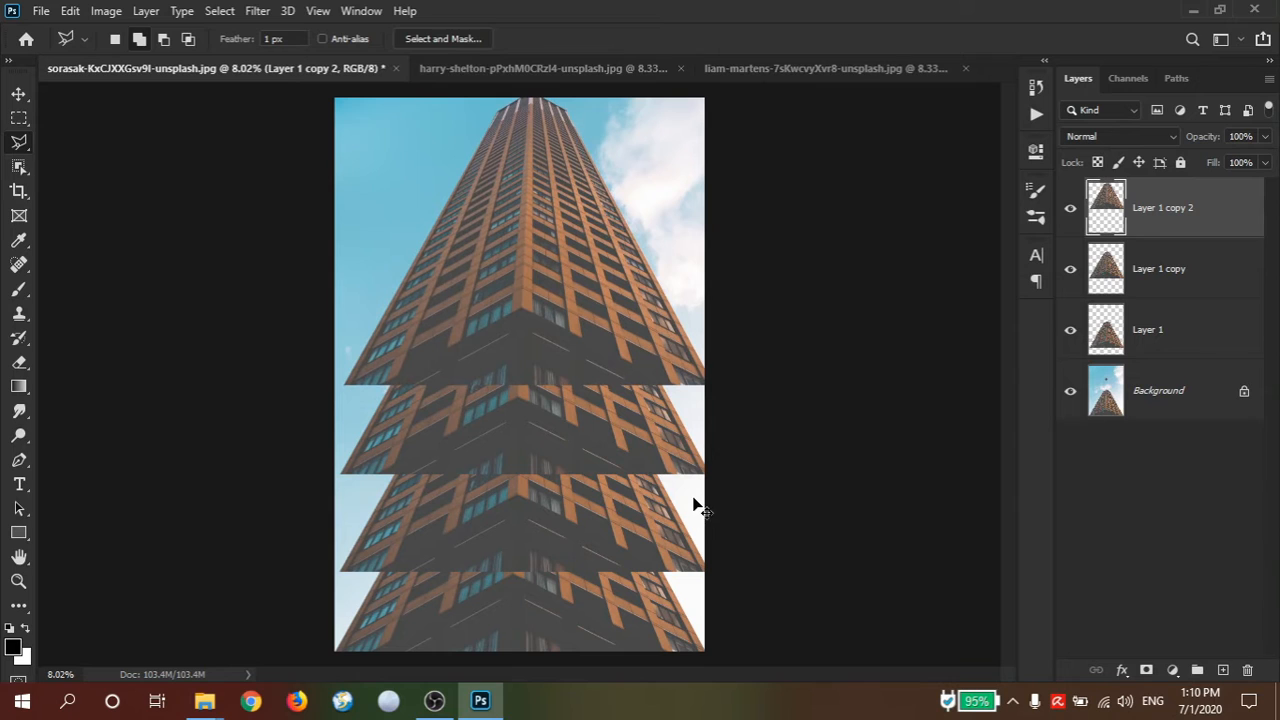
- Enlarge the topmost tower copy with Free Transform until it covers the other copies down to the photo's bottom edge
key("ctrl+t")
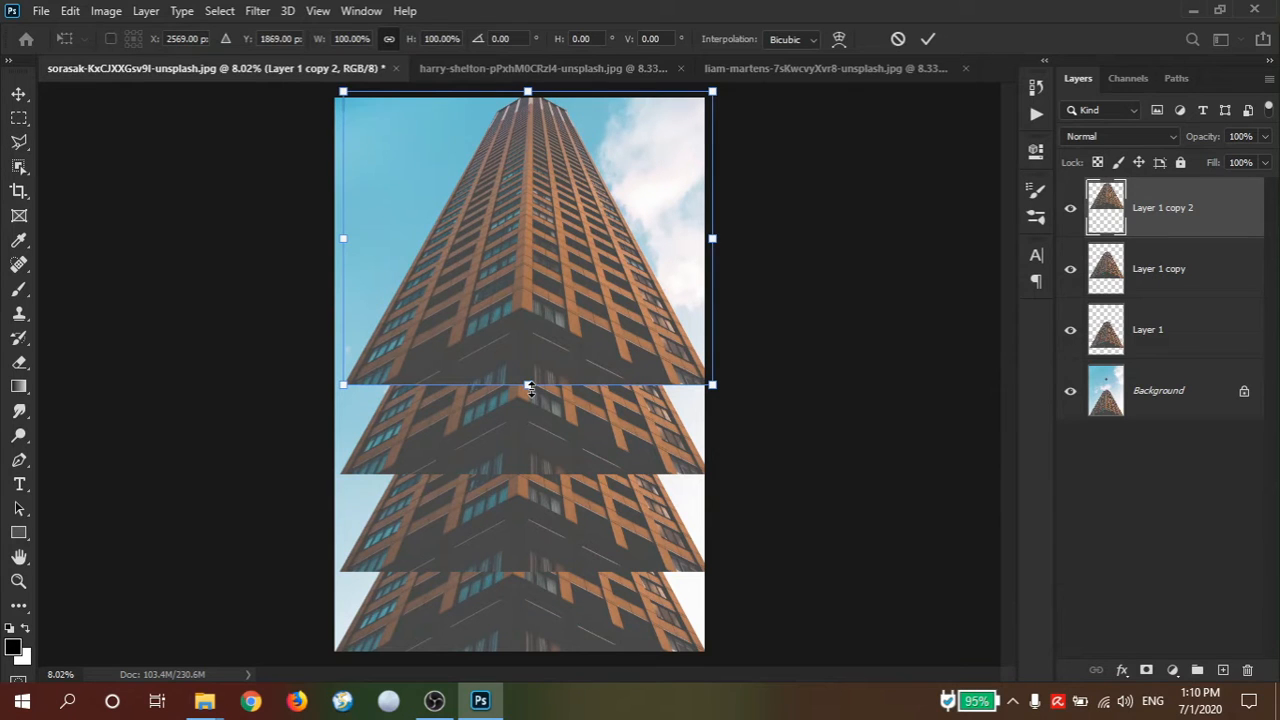
mouse_move(530, 390)
left_mouse_down()
mouse_move(512, 458)
mouse_move(510, 667)
left_mouse_up()
key("Return")
- Switch to the Magnetic Lasso tool and bring up the open photo of the glass buildings
key("l")
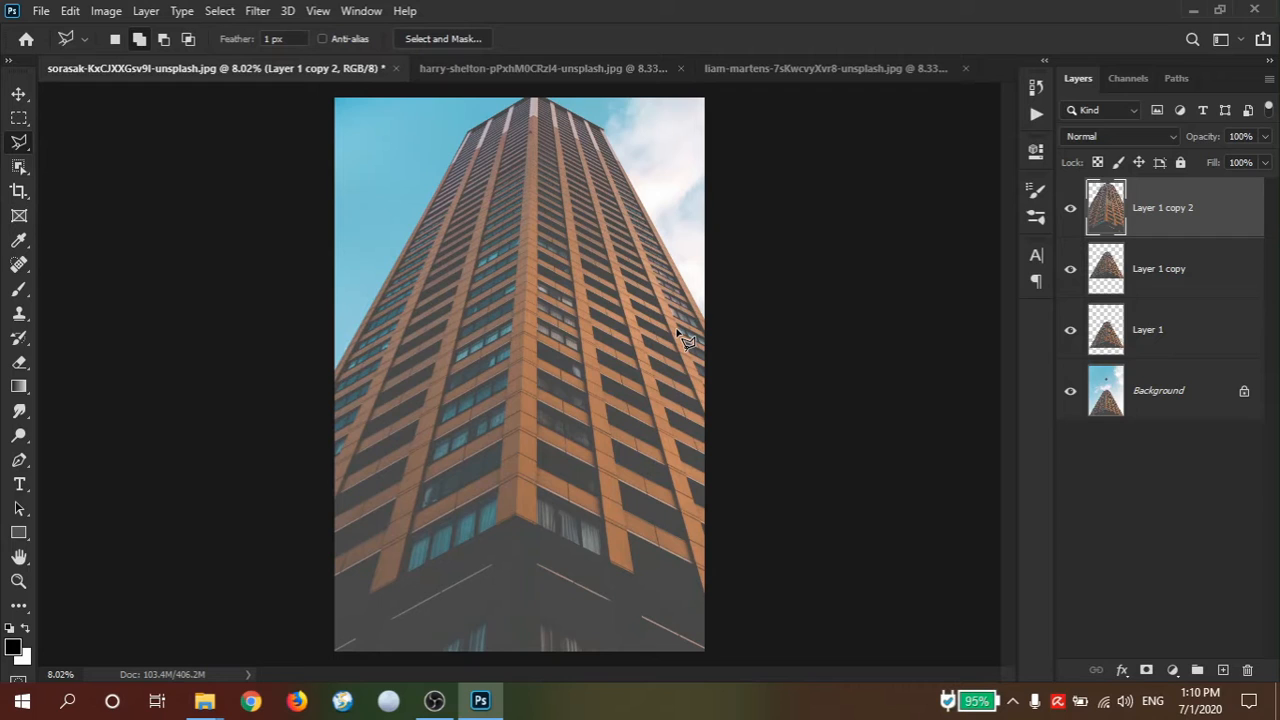
right_click(19, 141)
left_click(75, 175)
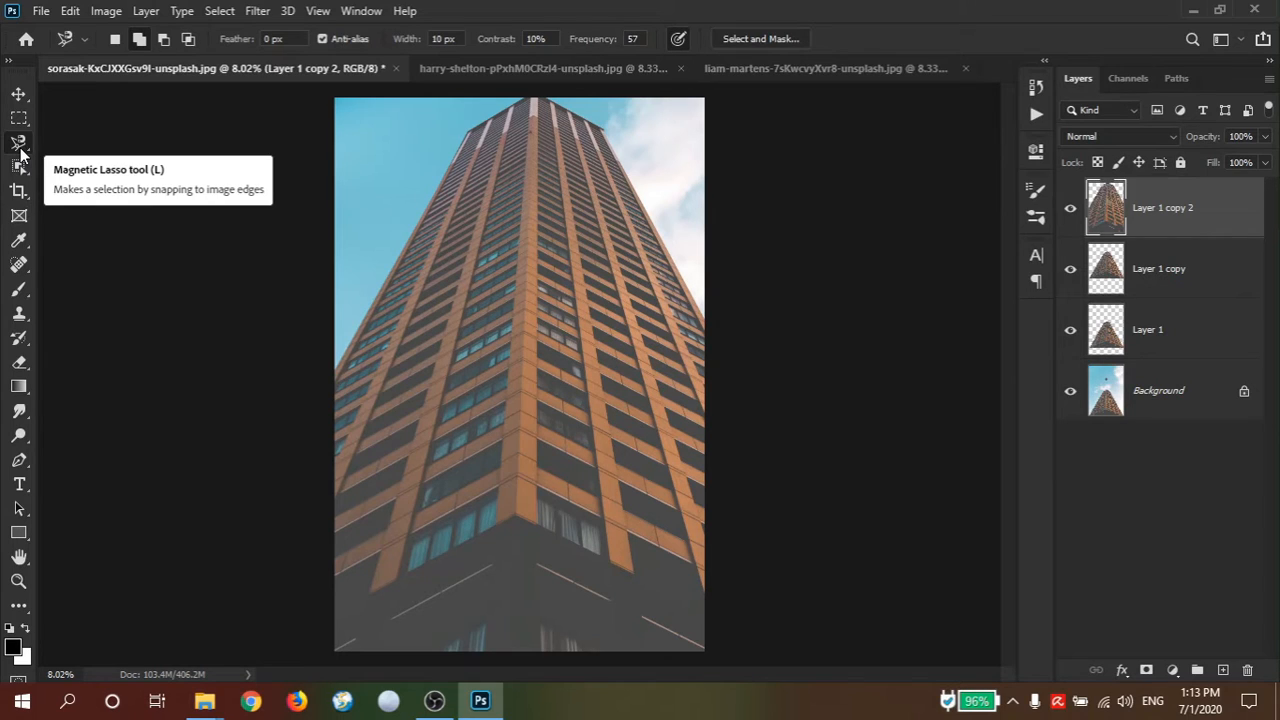
left_click(486, 70)
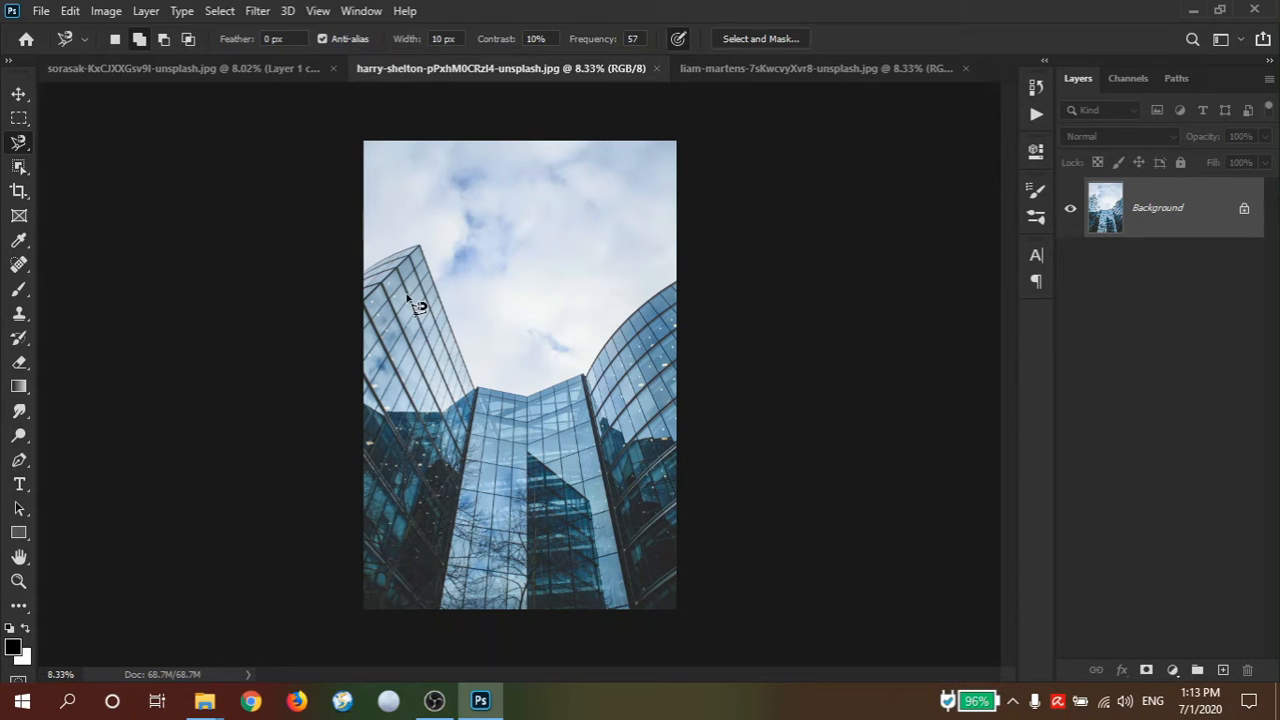
- Trace the left glass building's top edge and down along its sloping right edge with the Magnetic Lasso
left_click_drag(383, 253, 489, 321)
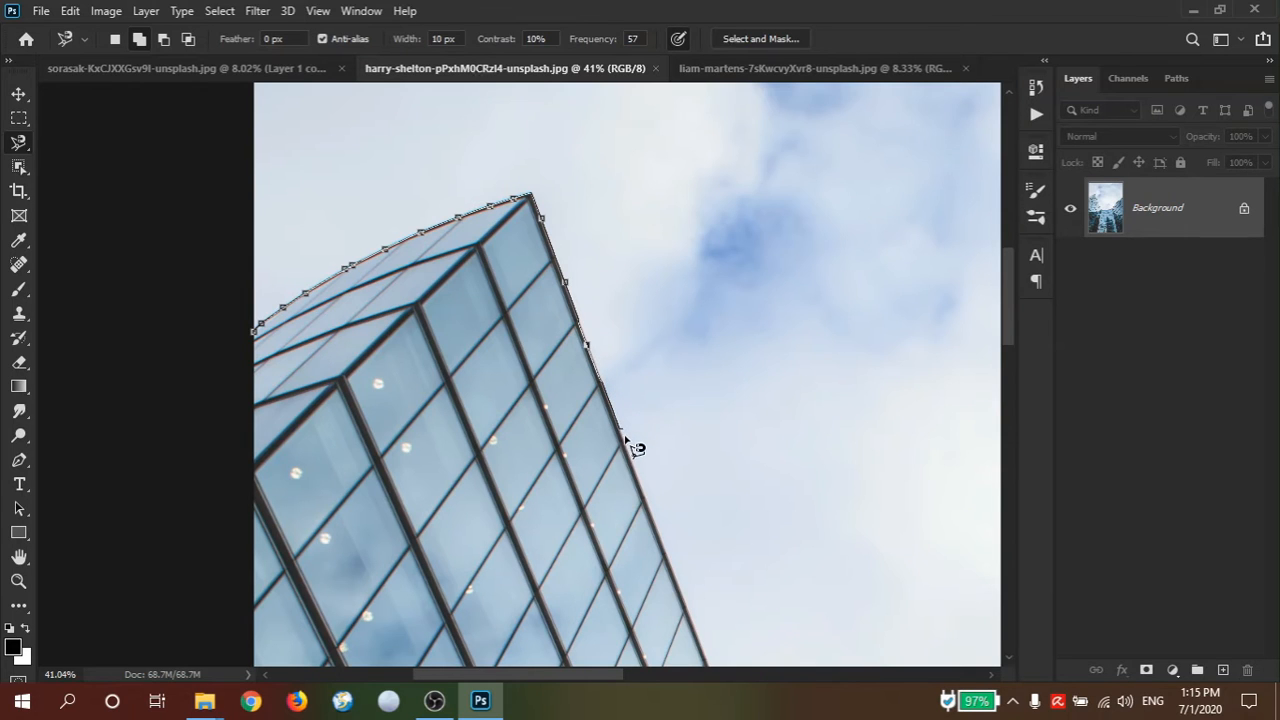
scroll(651, 491, "right", 4)
scroll(651, 491, "down", 2)
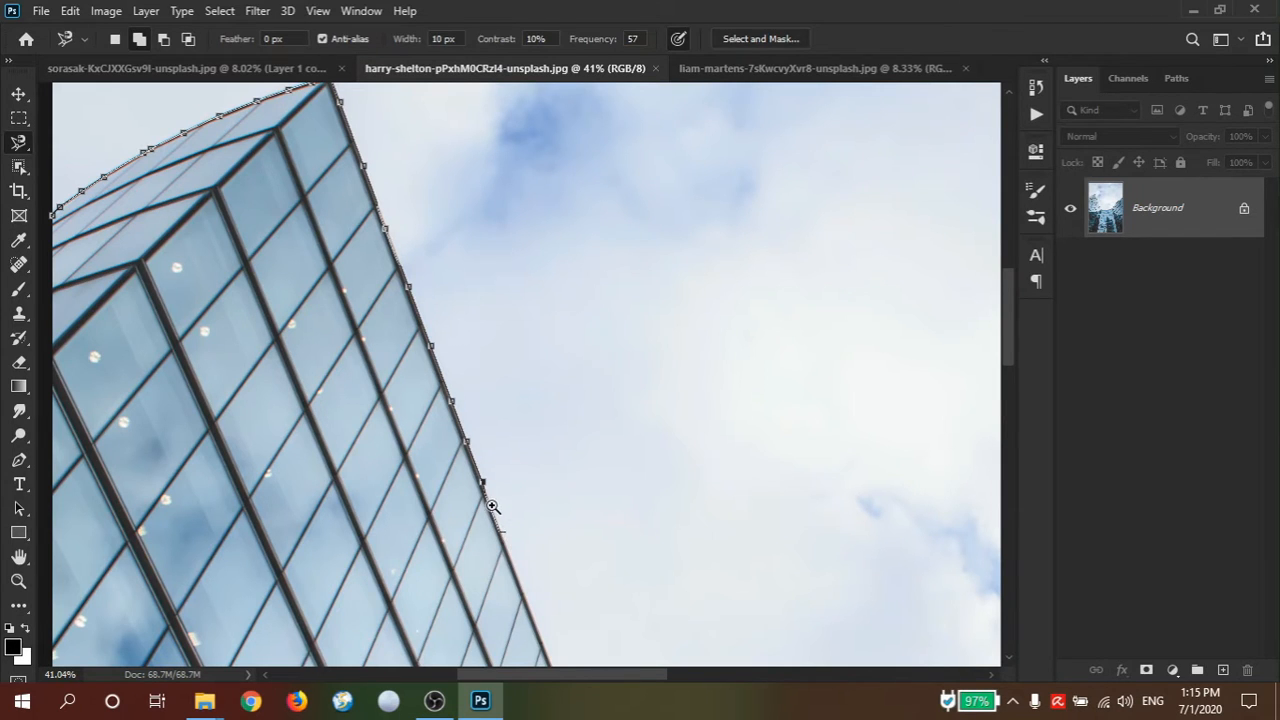
scroll(512, 520, "up", 1)
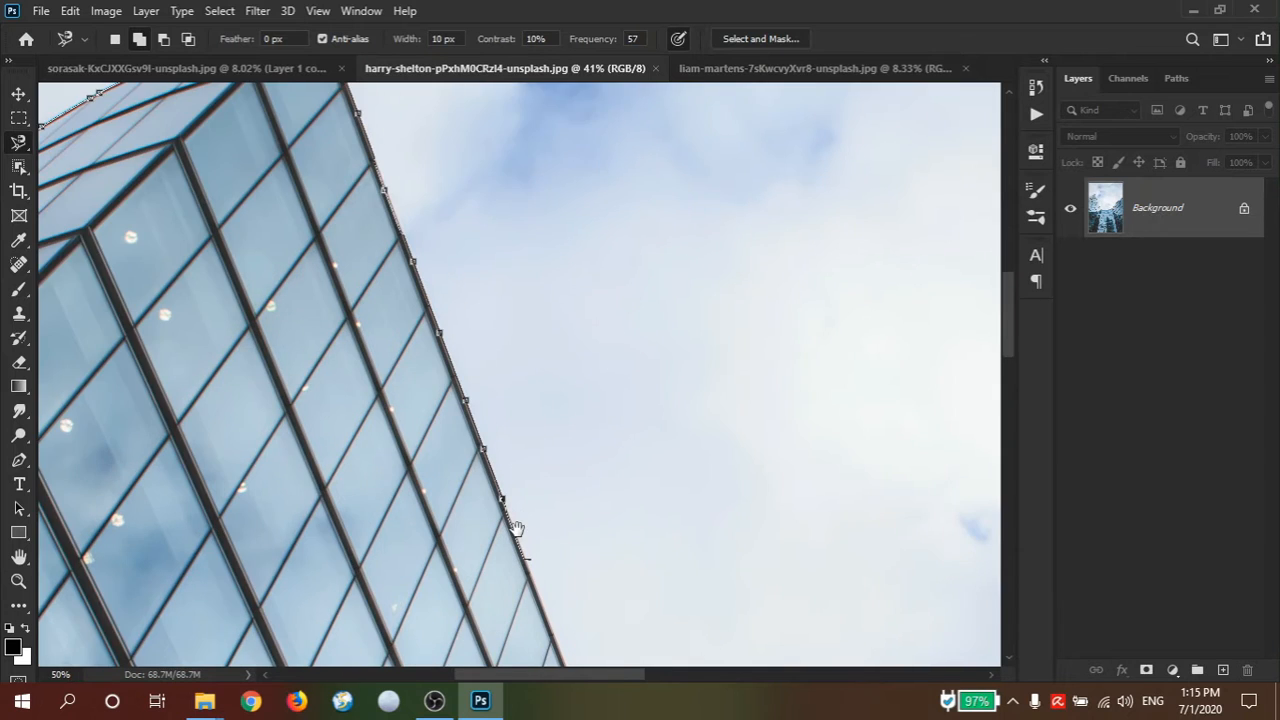
scroll(516, 527, "up", 2)
scroll(517, 533, "up", 2)
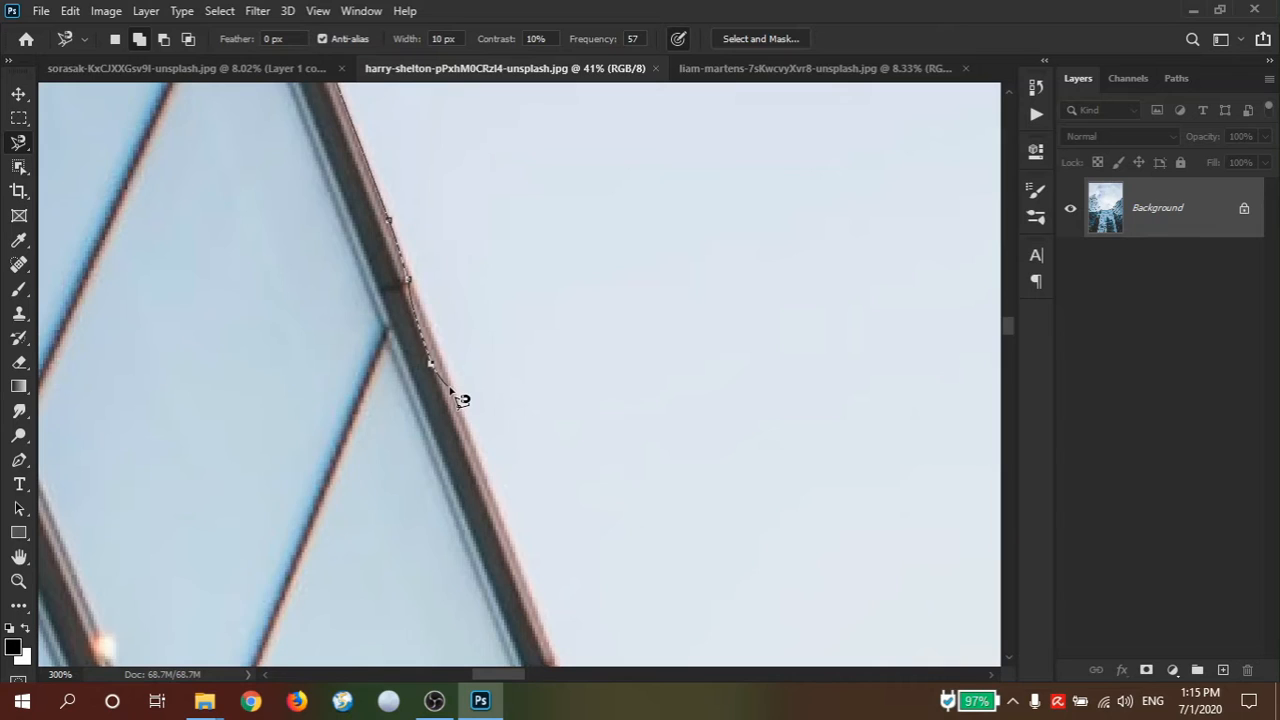
- Remove the stray anchor point on the left building's sloping edge and continue the magnetic outline down that edge
key("BackSpace")
left_click(497, 590, "ctrl")
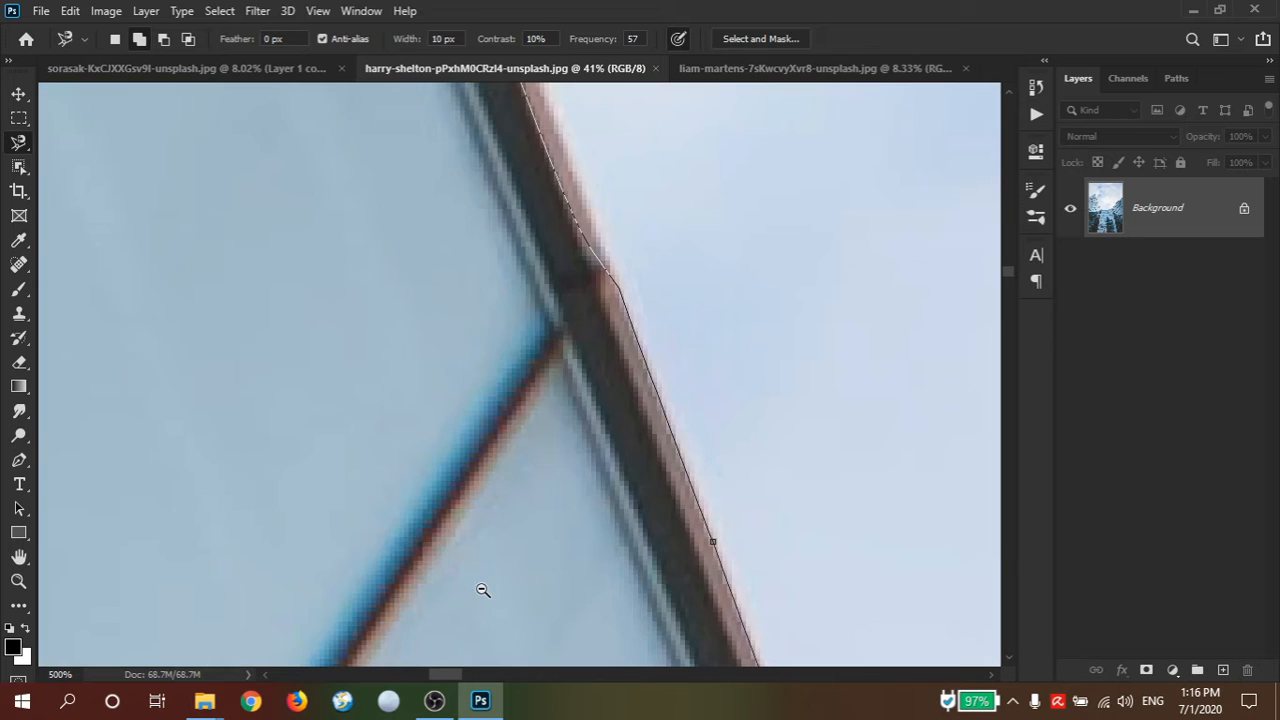
left_click(482, 590, "alt")
left_click(482, 590, "alt")
left_click(482, 589, "alt")
left_click(481, 588, "alt")
left_click(481, 588, "alt")
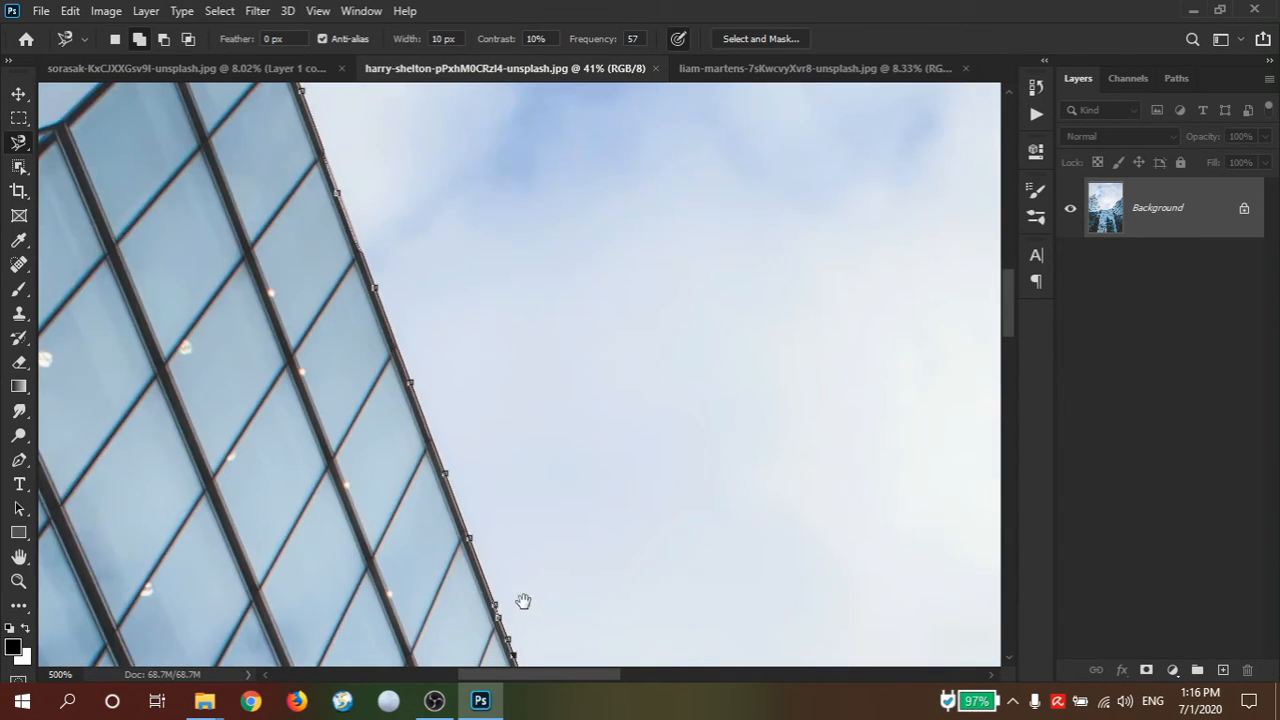
left_click(329, 586, "alt")
left_click(263, 403, "alt")
- Continue the magnetic outline along the central building's roofline and up the curved edge of the right building
mouse_move(281, 468)
left_mouse_down()
mouse_move(303, 520)
mouse_move(333, 511)
mouse_move(544, 549)
left_mouse_up()
scroll(600, 570, "right", 1)
scroll(706, 437, "right", 4)
scroll(757, 443, "up", 2)
scroll(720, 380, "right", 3)
mouse_move(700, 302)
left_mouse_down()
mouse_move(538, 524)
mouse_move(657, 344)
mouse_move(759, 219)
mouse_move(865, 128)
left_mouse_up()
scroll(843, 177, "right", 3)
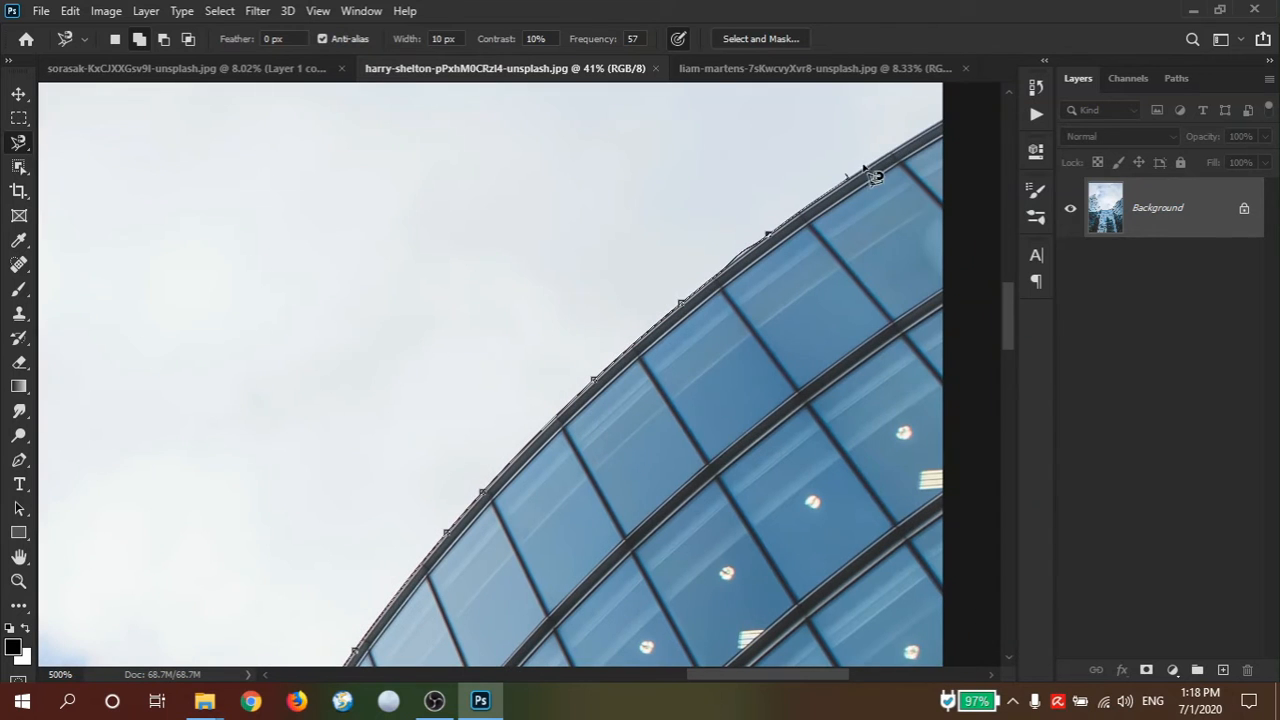
- Extend the magnetic outline to the photo's right edge and close it across the sky at its starting point
scroll(951, 114, "right", 2)
left_click_drag(954, 188, 968, 466)
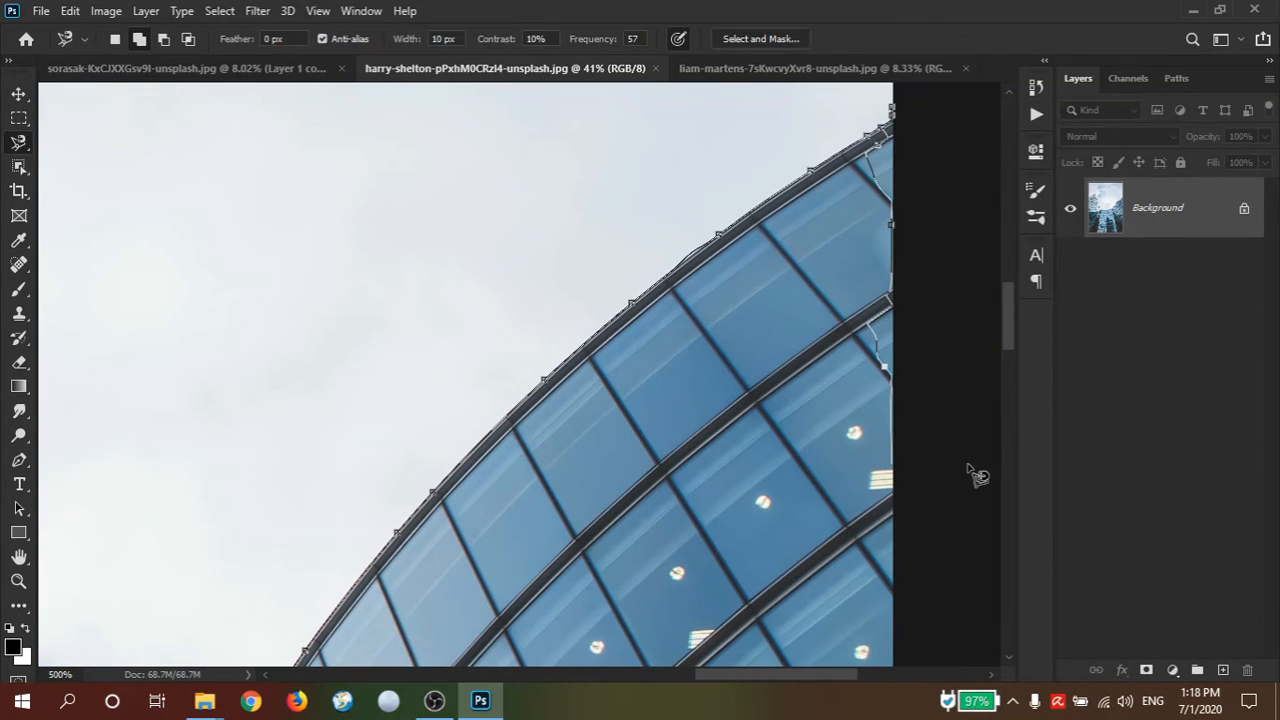
scroll(423, 331, "down", 5)
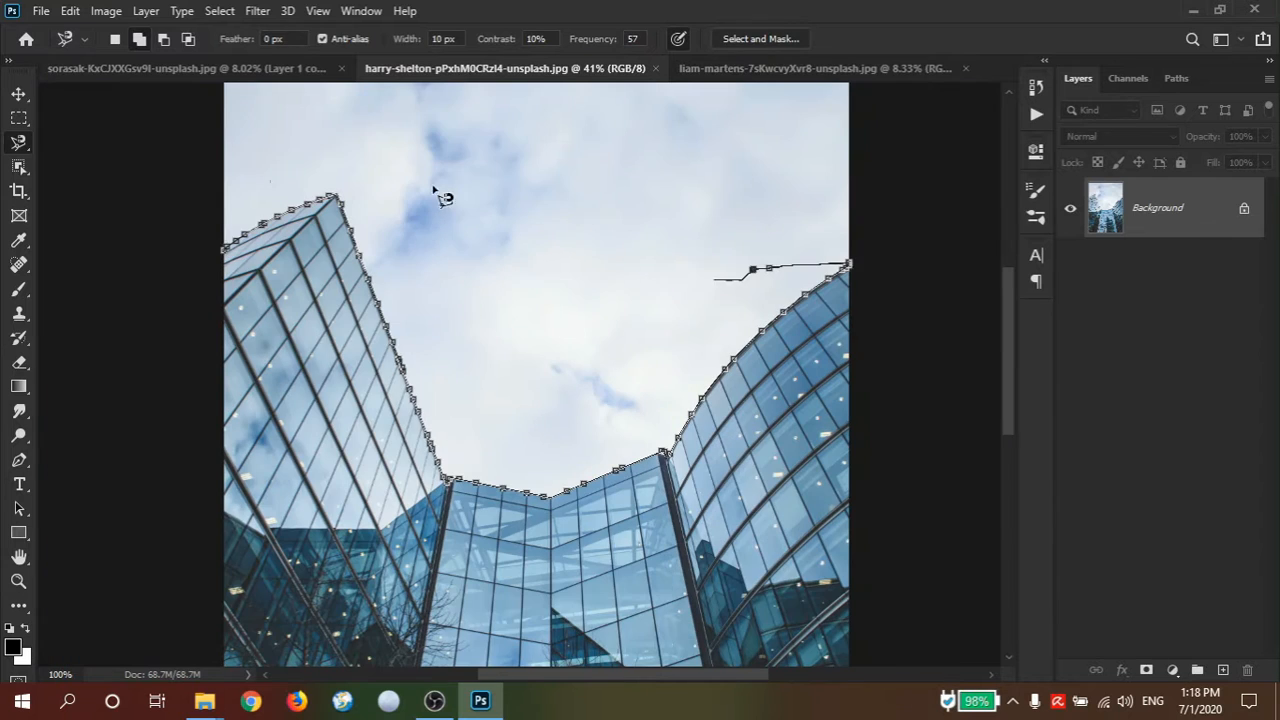
left_click(223, 250)
key("ctrl+d")
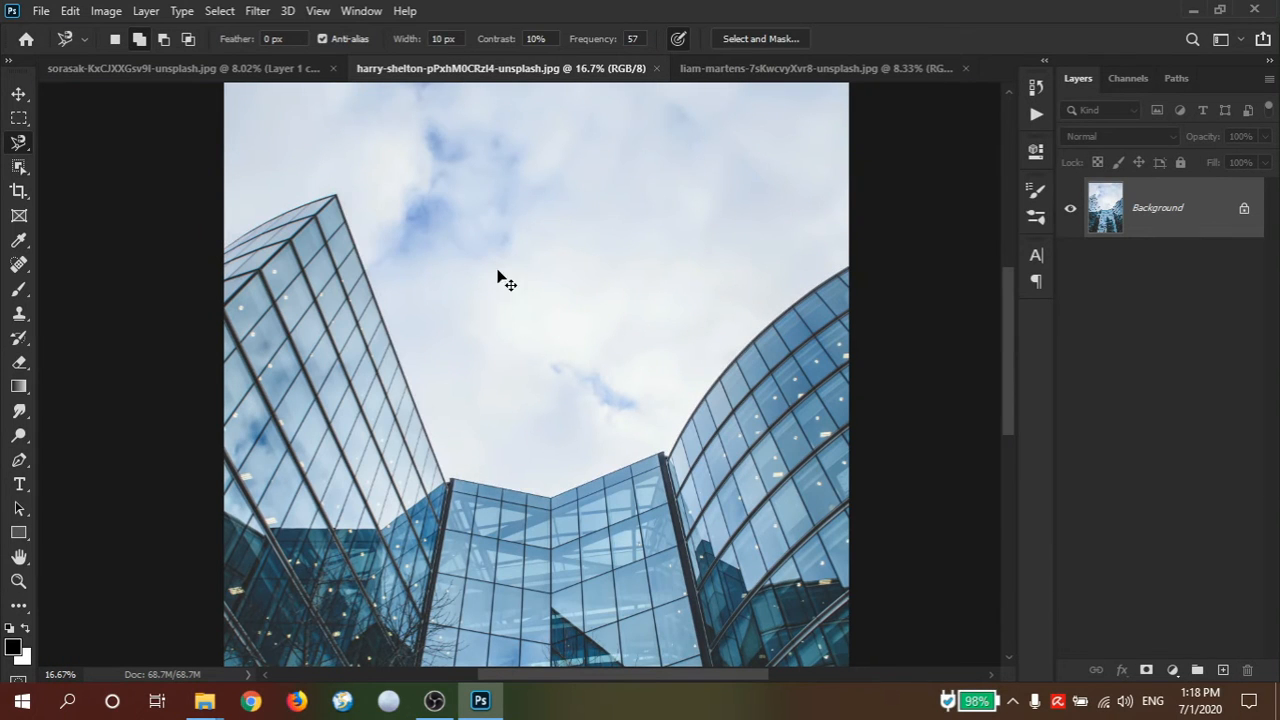
- Show the History panel and add the upper sky to the selection with the Magnetic Lasso along the photo's borders
scroll(630, 401, "down", 5)
left_click(1036, 87)
scroll(428, 263, "up", 2)
scroll(494, 200, "up", 5)
scroll(494, 200, "right", 10)
mouse_move(215, 501)
left_mouse_down()
mouse_move(191, 529)
mouse_move(508, 198)
left_mouse_up()
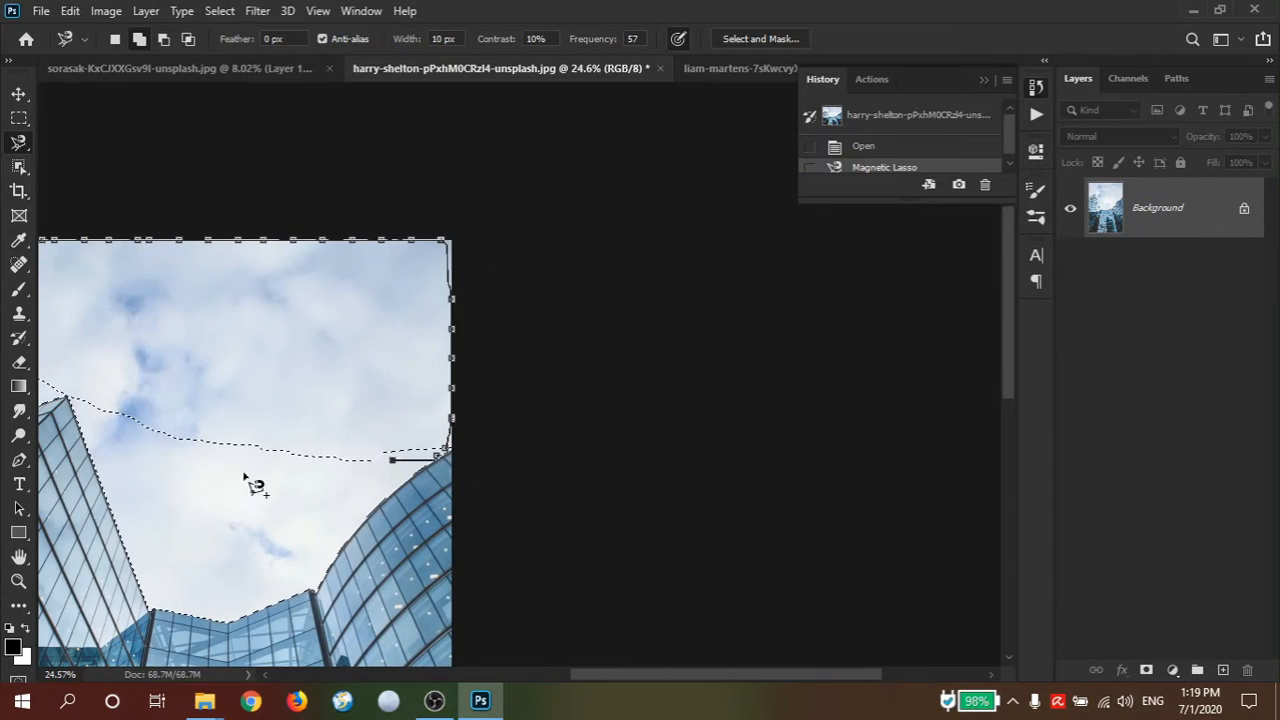
left_click_drag(188, 395, 473, 424)
left_click(270, 464)
left_click_drag(367, 426, 455, 458)
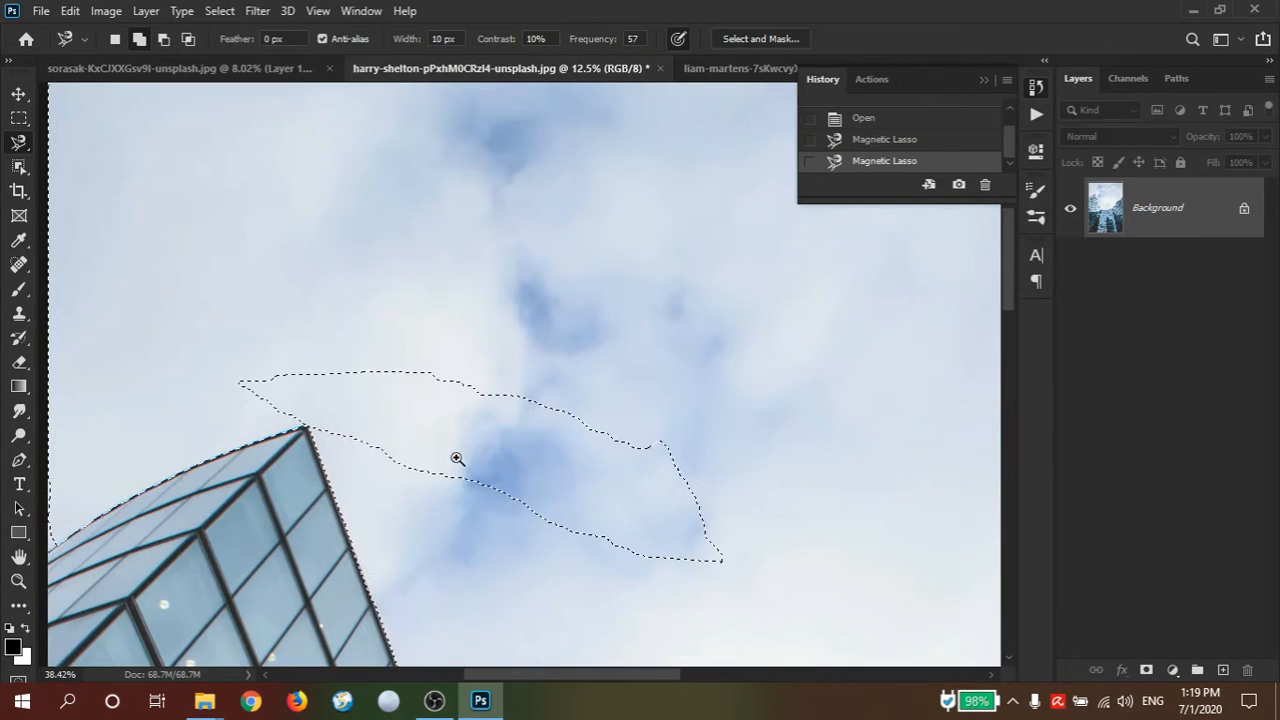
- Switch to the Lasso tool and add the missed patch of sky beside the left building's tip to the selection
key("shift+l")
key("shift+l")
key("shift+l")
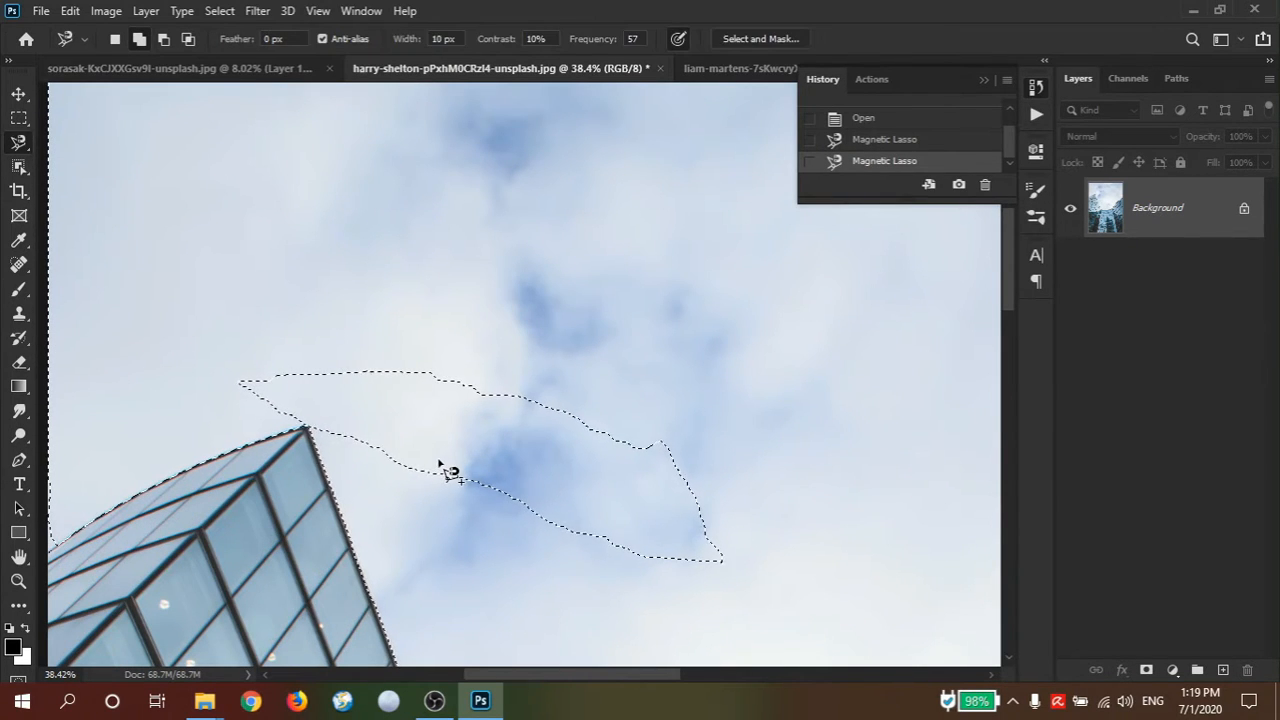
key("shift+l")
mouse_move(313, 432)
left_mouse_down()
mouse_move(561, 548)
mouse_move(756, 584)
mouse_move(353, 272)
mouse_move(281, 423)
left_mouse_up()
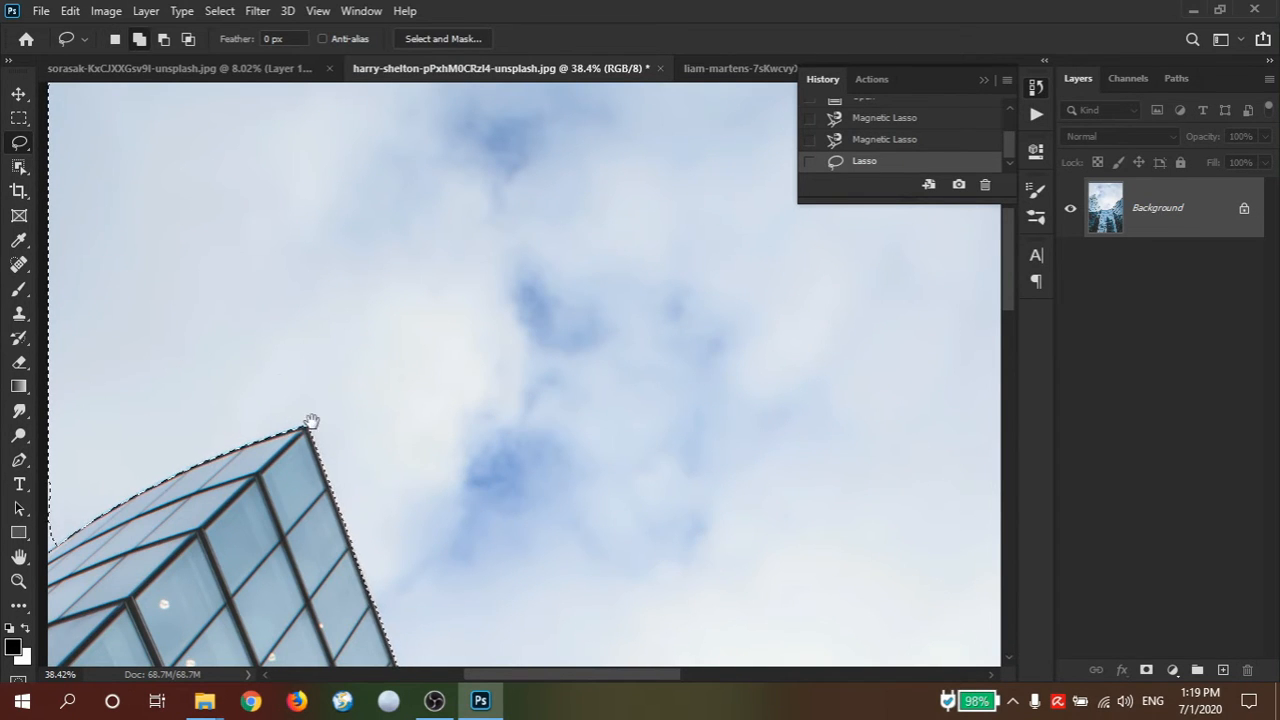
- Add the missed sky along the photo's right border above the curved building to the selection with the Lasso
key("ctrl+0")
scroll(665, 262, "up", 5)
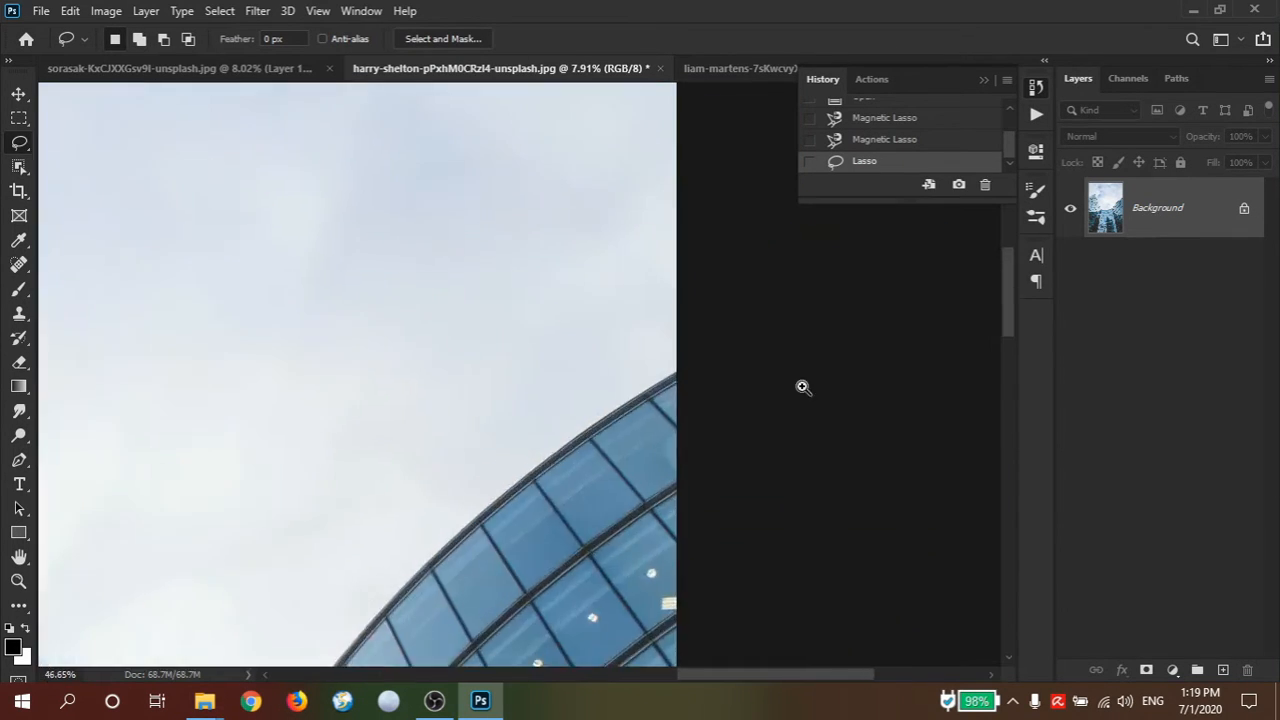
mouse_move(715, 345)
left_mouse_down()
mouse_move(660, 378)
mouse_move(731, 357)
left_mouse_up()
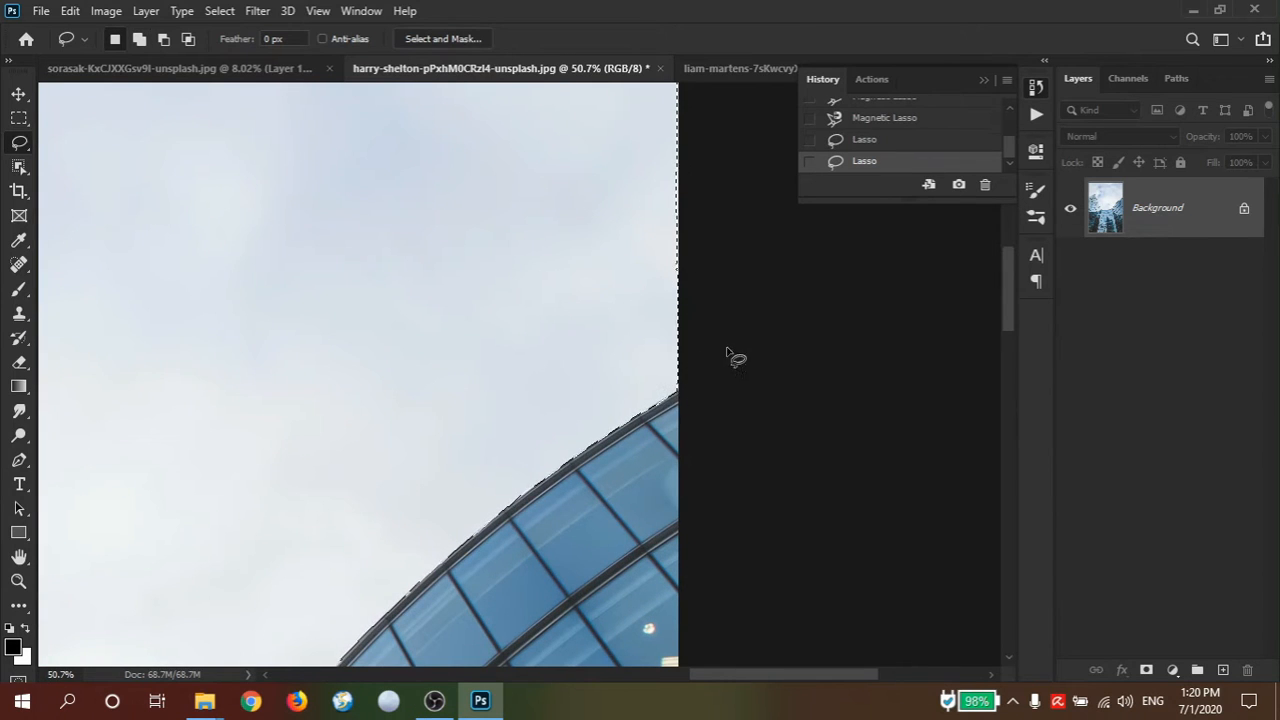
scroll(634, 277, "down", 3)
left_click_drag(600, 307, 596, 302)
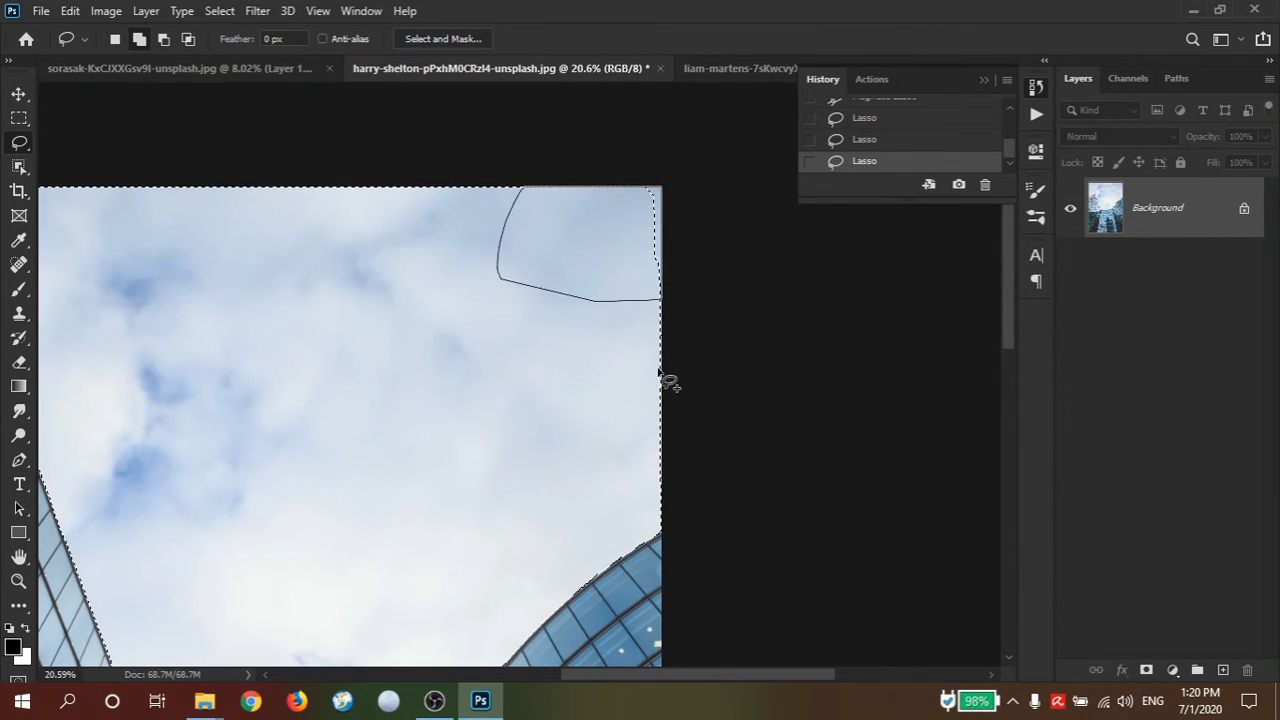
- Add the remaining unselected sky along the photo's upper border and corners to the selection with the Lasso
mouse_move(612, 506)
left_mouse_down()
mouse_move(692, 178)
mouse_move(531, 480)
left_mouse_up()
scroll(540, 430, "down", 1)
mouse_move(300, 446)
left_mouse_down()
mouse_move(774, 411)
mouse_move(756, 435)
left_mouse_up()
mouse_move(463, 437)
left_mouse_down()
mouse_move(461, 151)
mouse_move(480, 177)
left_mouse_up()
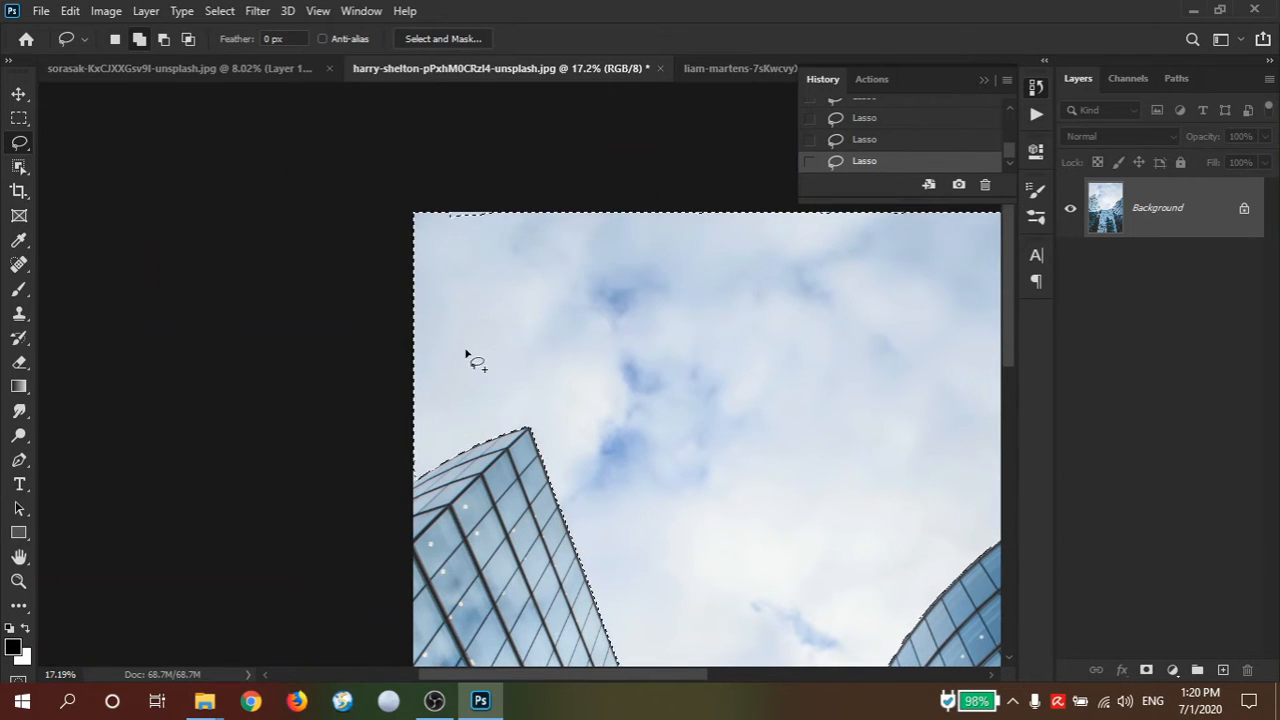
mouse_move(628, 321)
left_mouse_down()
mouse_move(500, 317)
mouse_move(80, 200)
mouse_move(310, 236)
left_mouse_up()
scroll(374, 346, "down", 2)
mouse_move(374, 349)
left_mouse_down()
mouse_move(415, 352)
mouse_move(307, 260)
left_mouse_up()
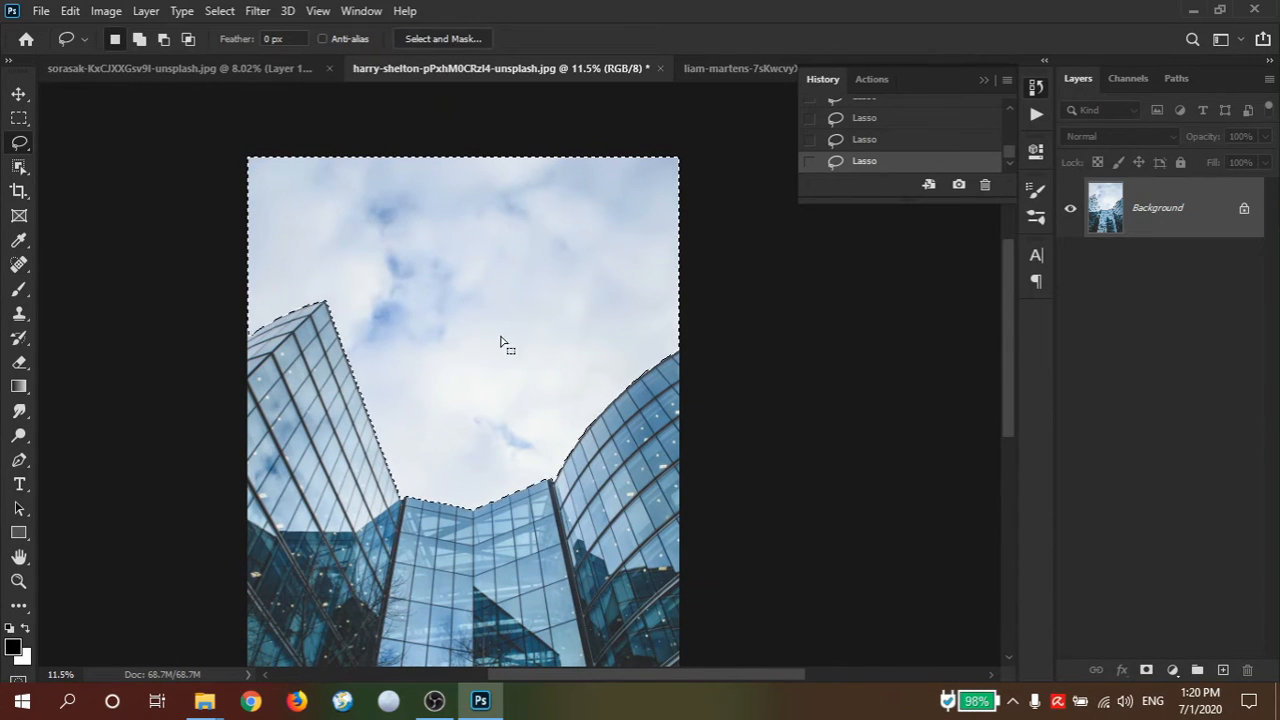
- Invert the sky selection to select the glass buildings instead, and try moving them on the Background layer
key("ctrl+shift+i")
key("ctrl+z")
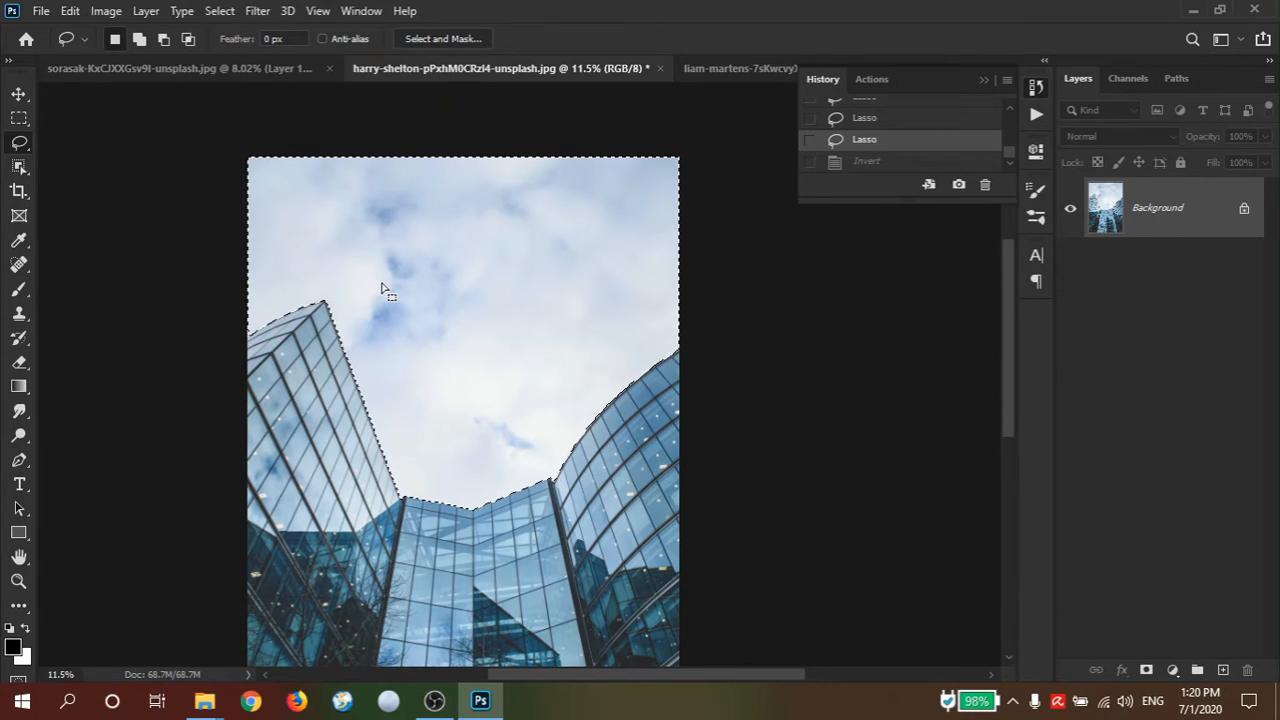
right_click(440, 343)
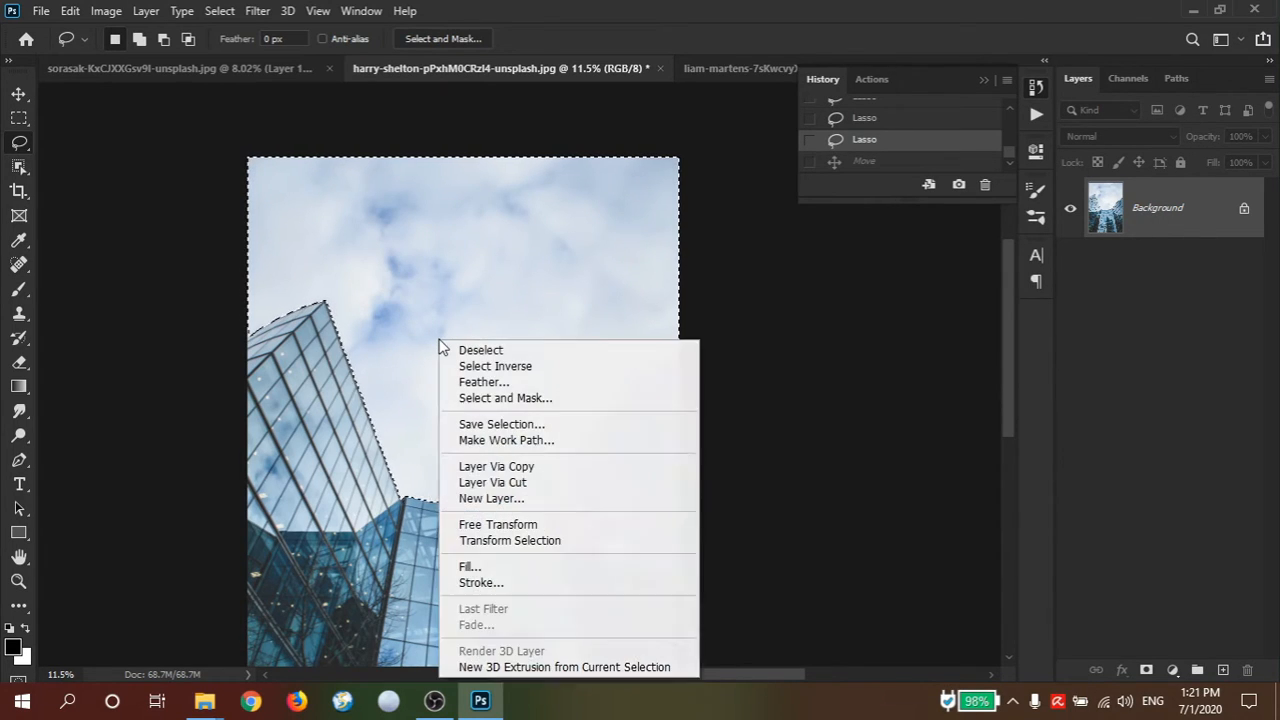
left_click(541, 369)
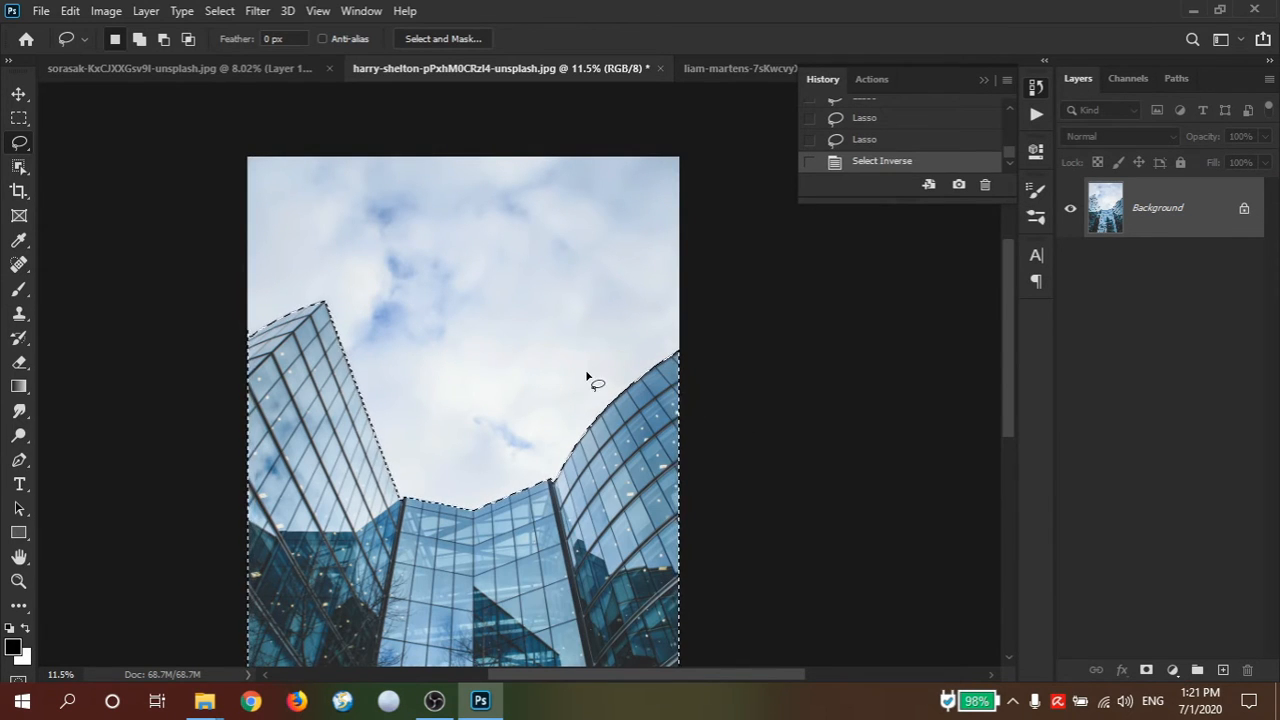
left_click_drag(443, 567, 546, 351)
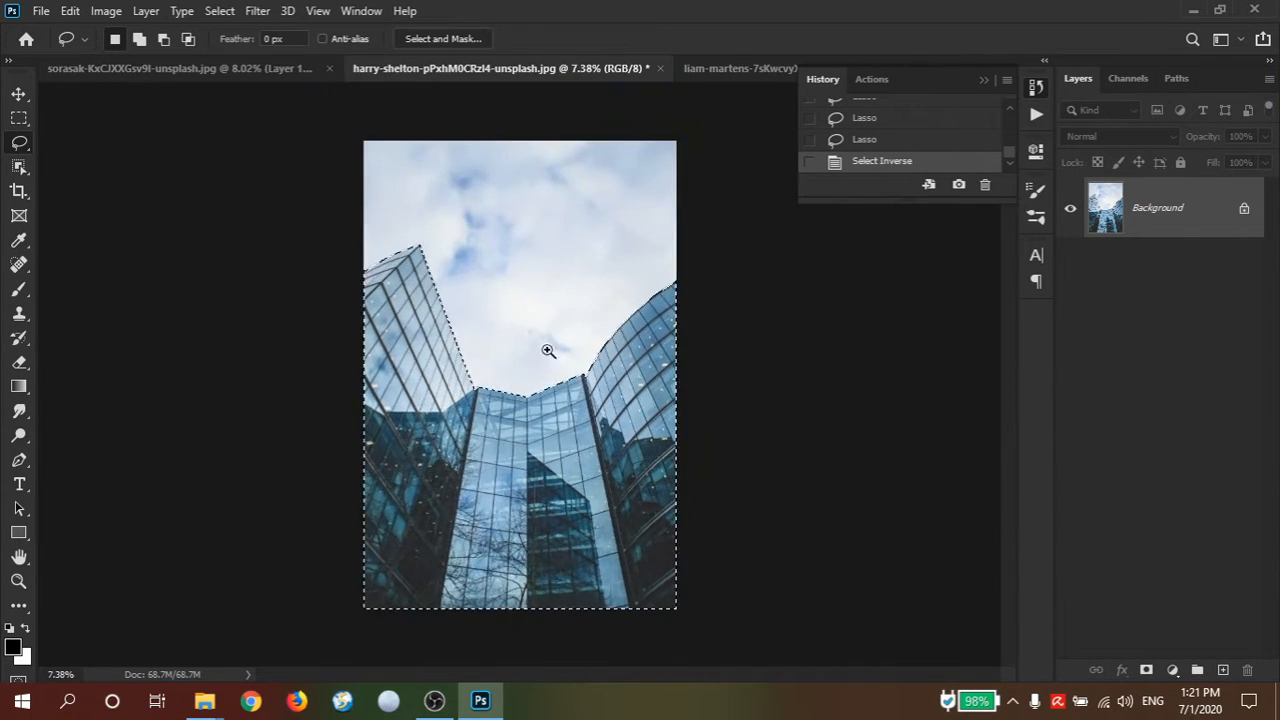
left_click(522, 468, "ctrl")
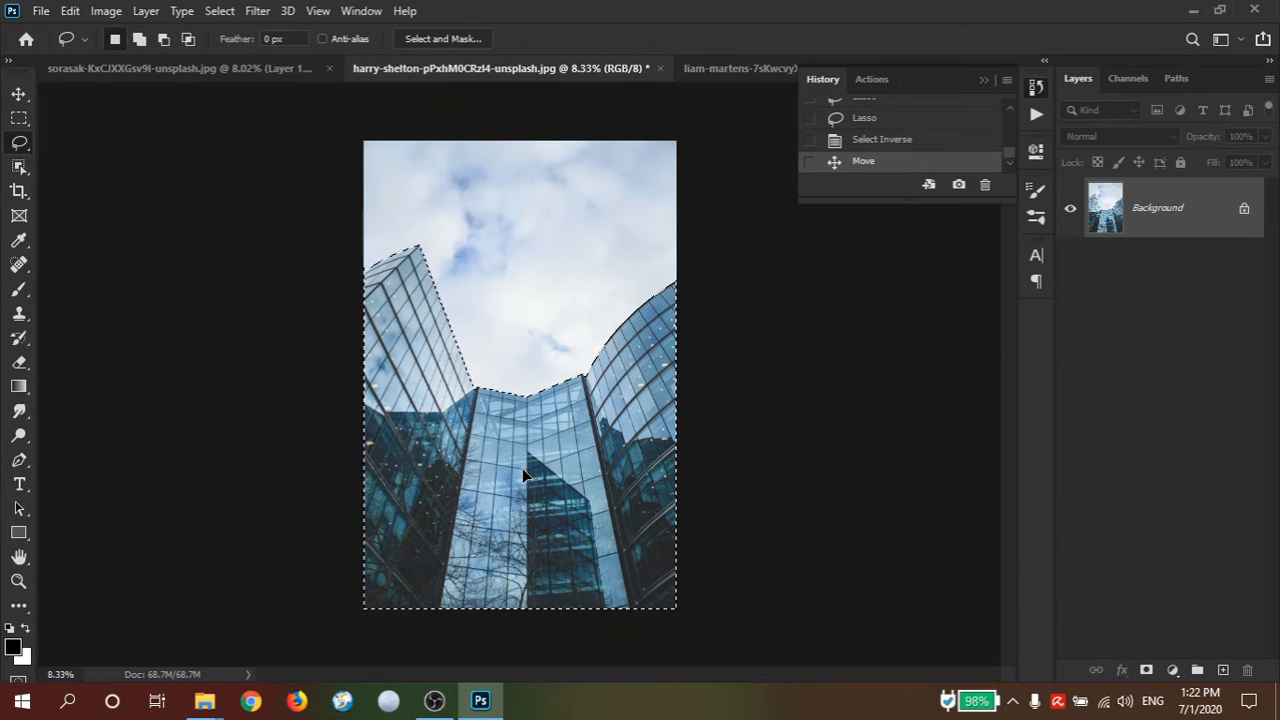
- Bring up the open photo of the tower with lit windows and select the whole tower with the Polygonal Lasso
key("ctrl+Tab")
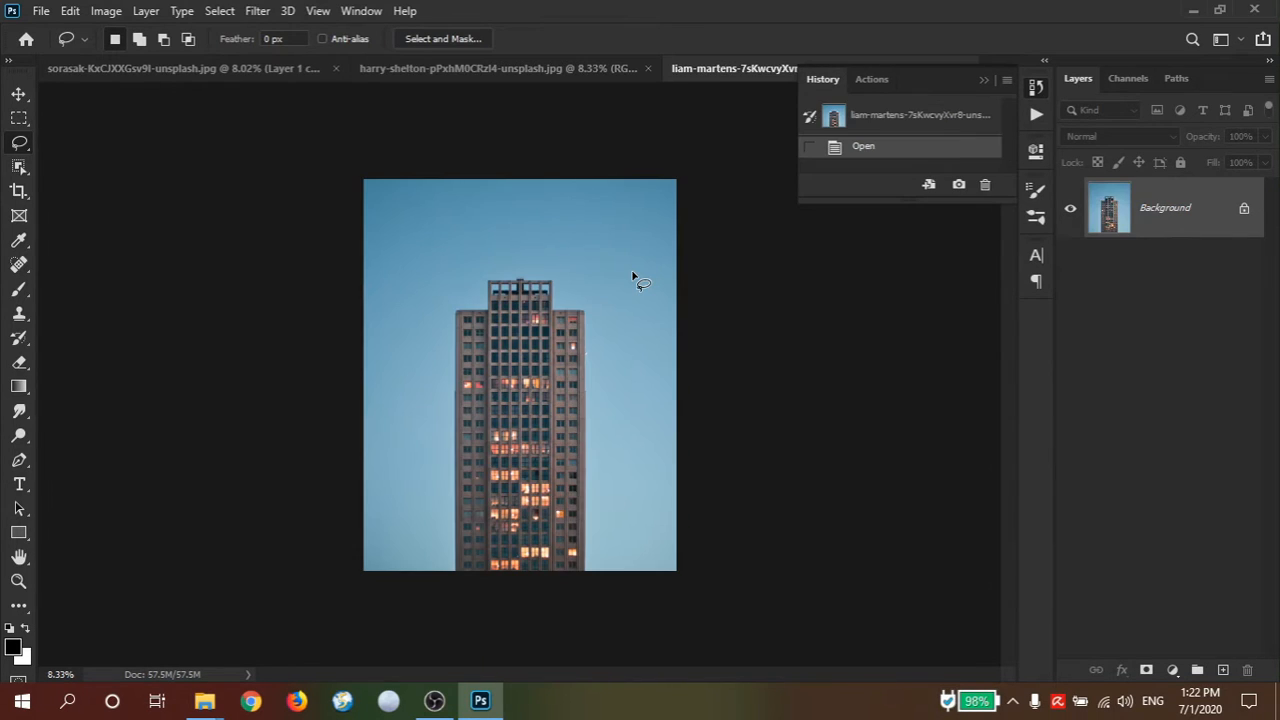
scroll(553, 448, "up", 1)
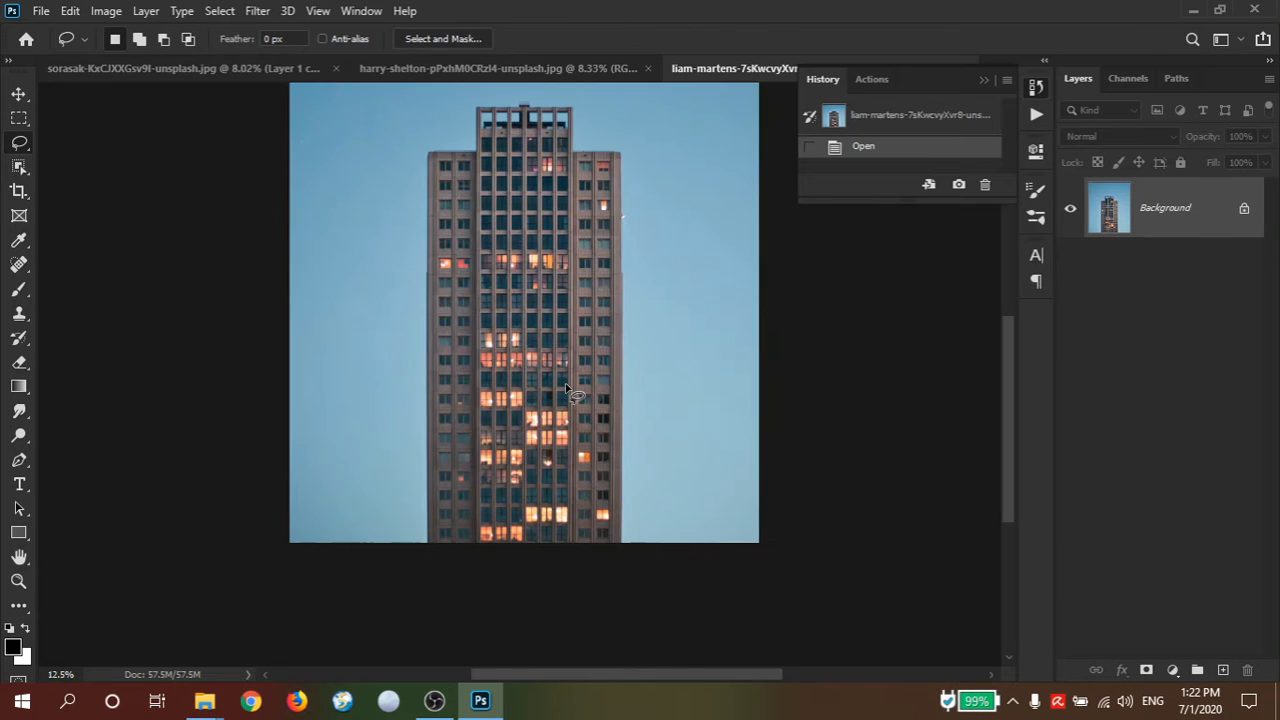
key("shift+l")
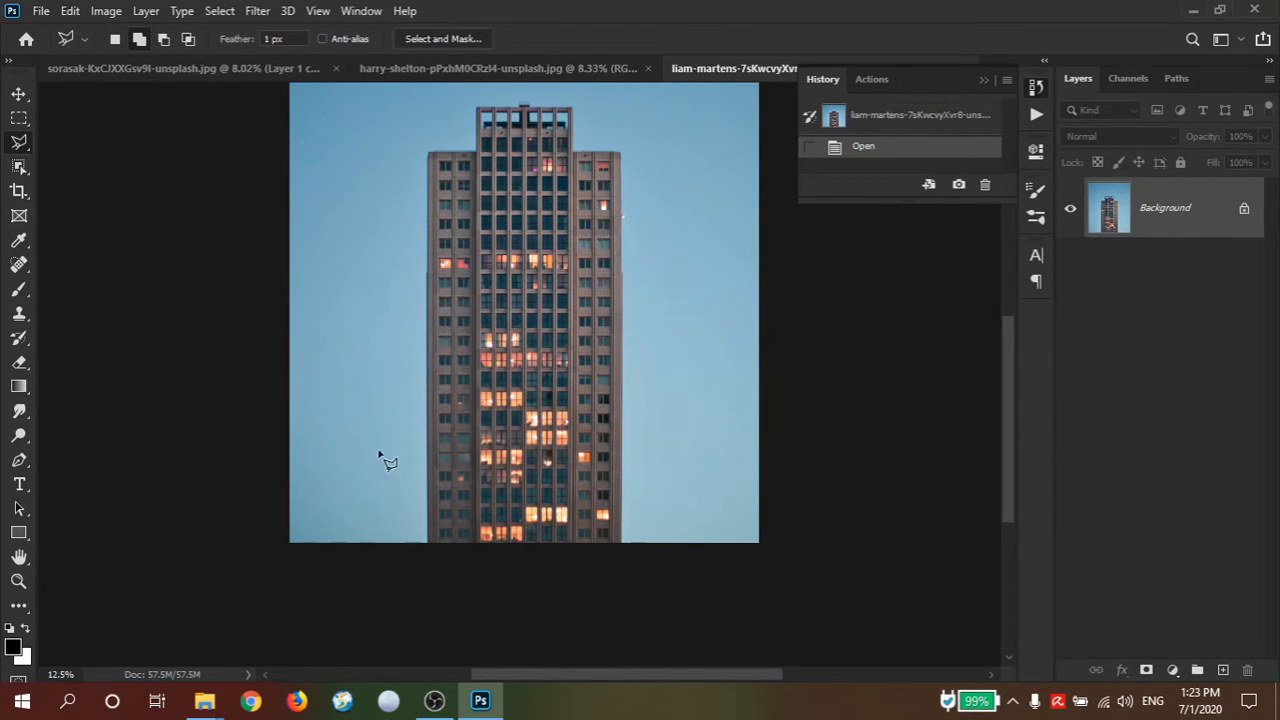
left_click(426, 544)
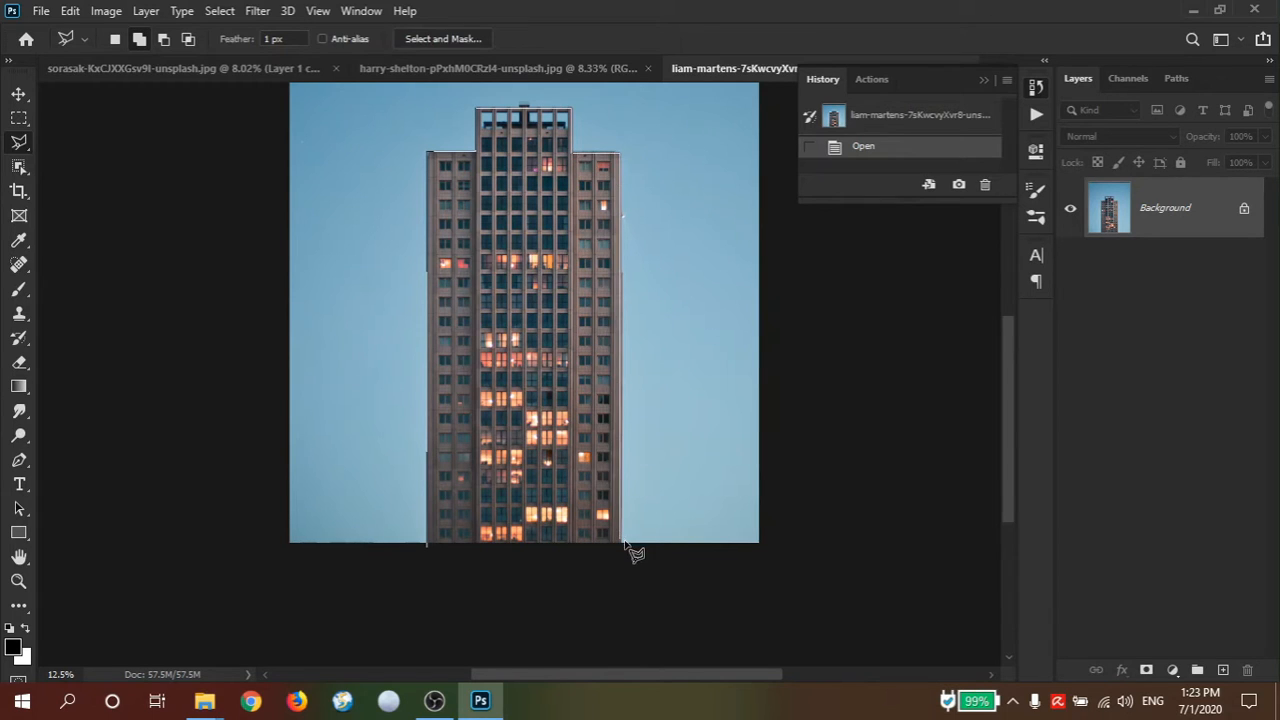
left_click(429, 553)
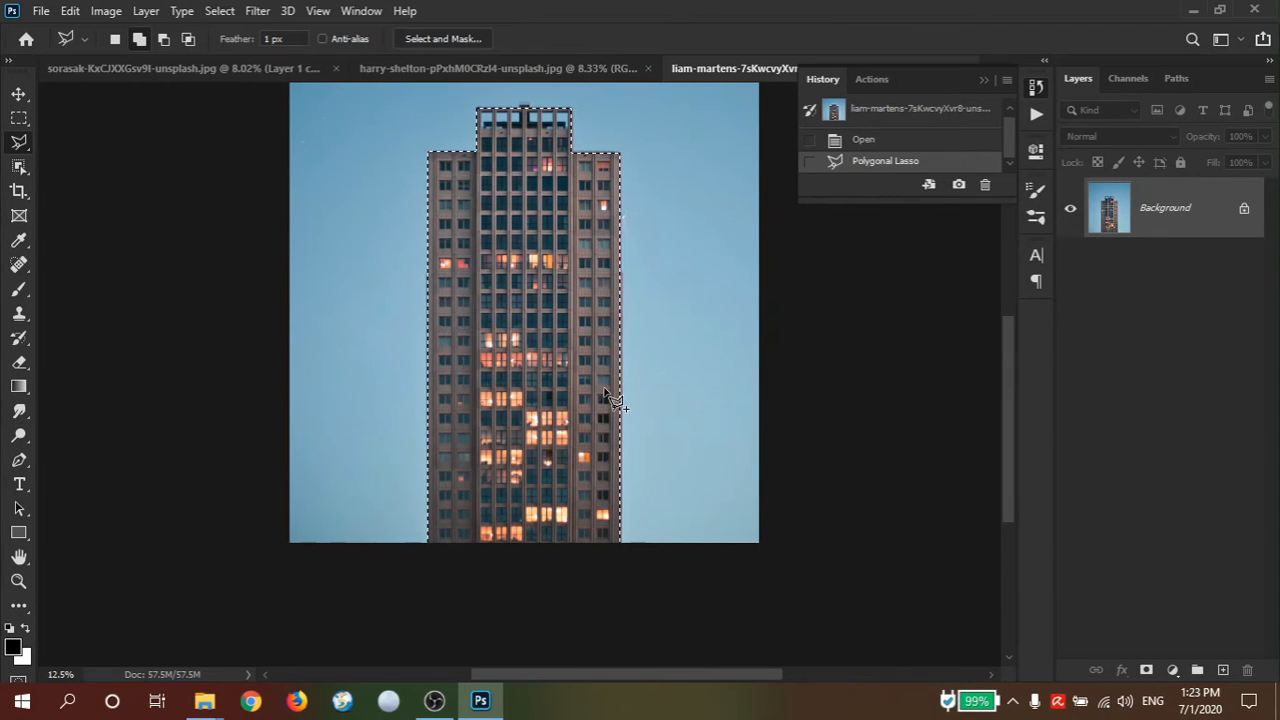
left_click_drag(590, 284, 606, 305)
left_click_drag(620, 237, 530, 420)
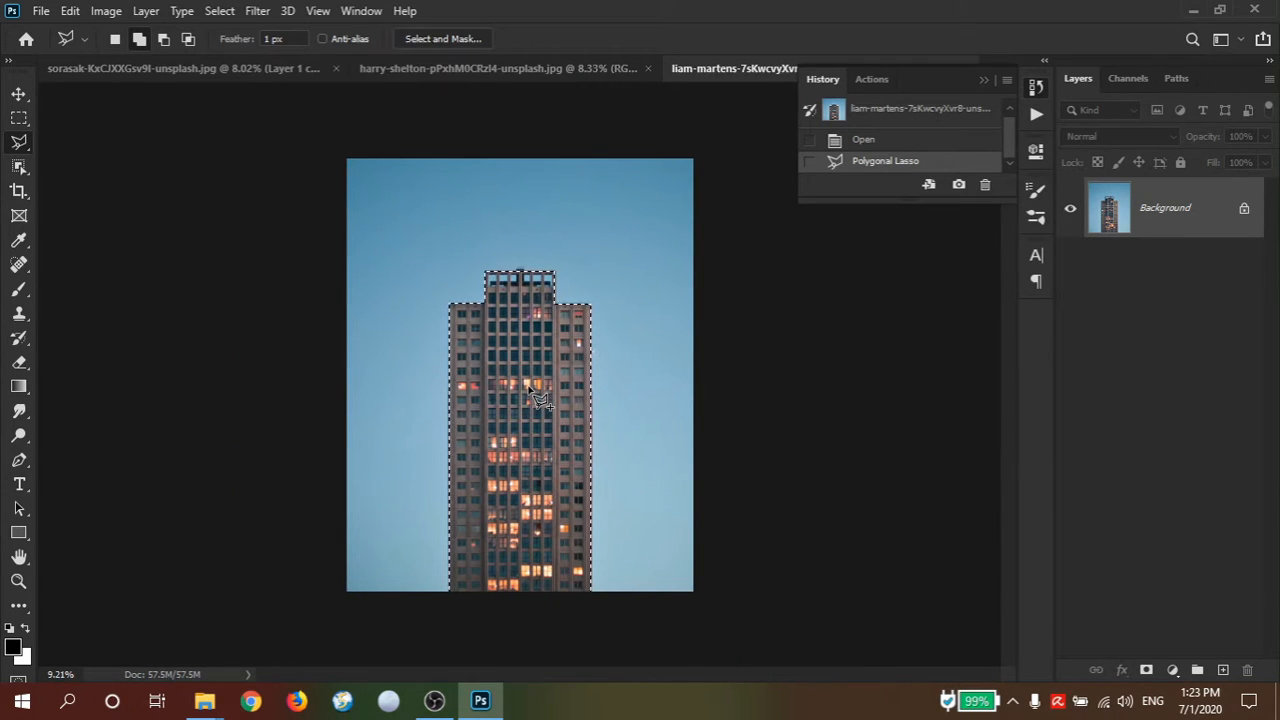
- Return to the document with the duplicated tower layers and activate the Quick Selection Tool
left_click(195, 70)
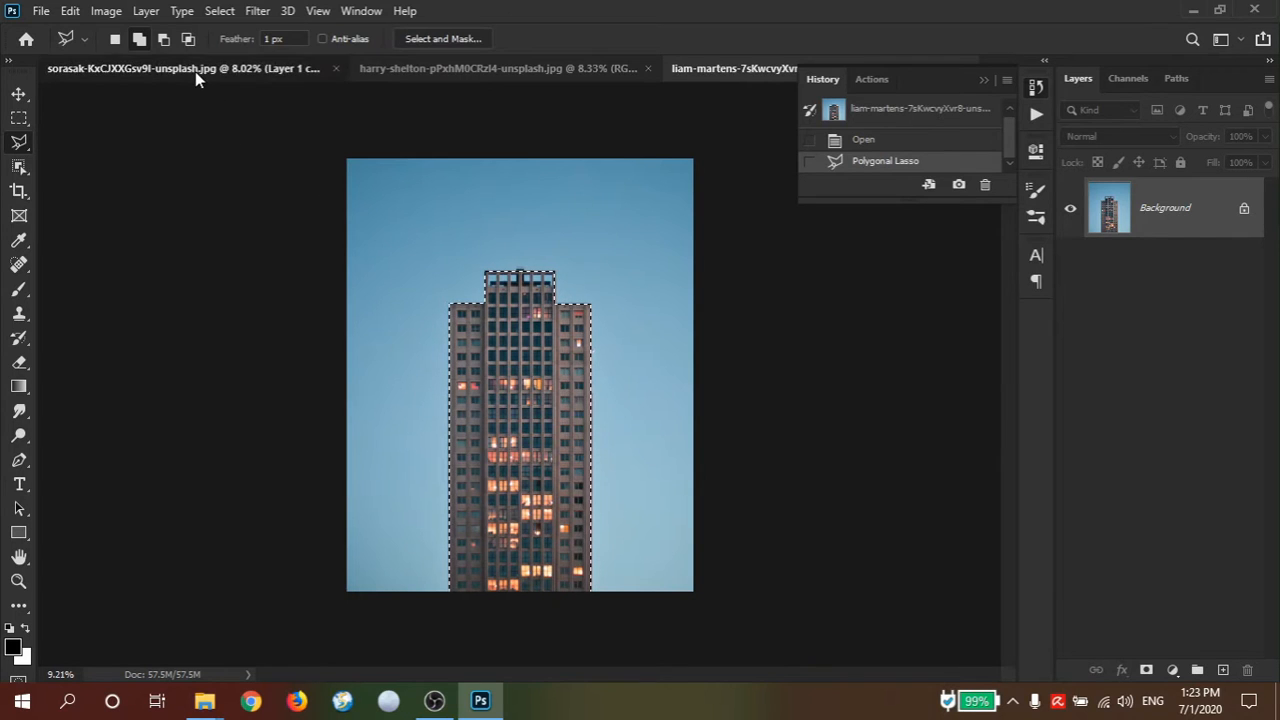
left_click(20, 172)
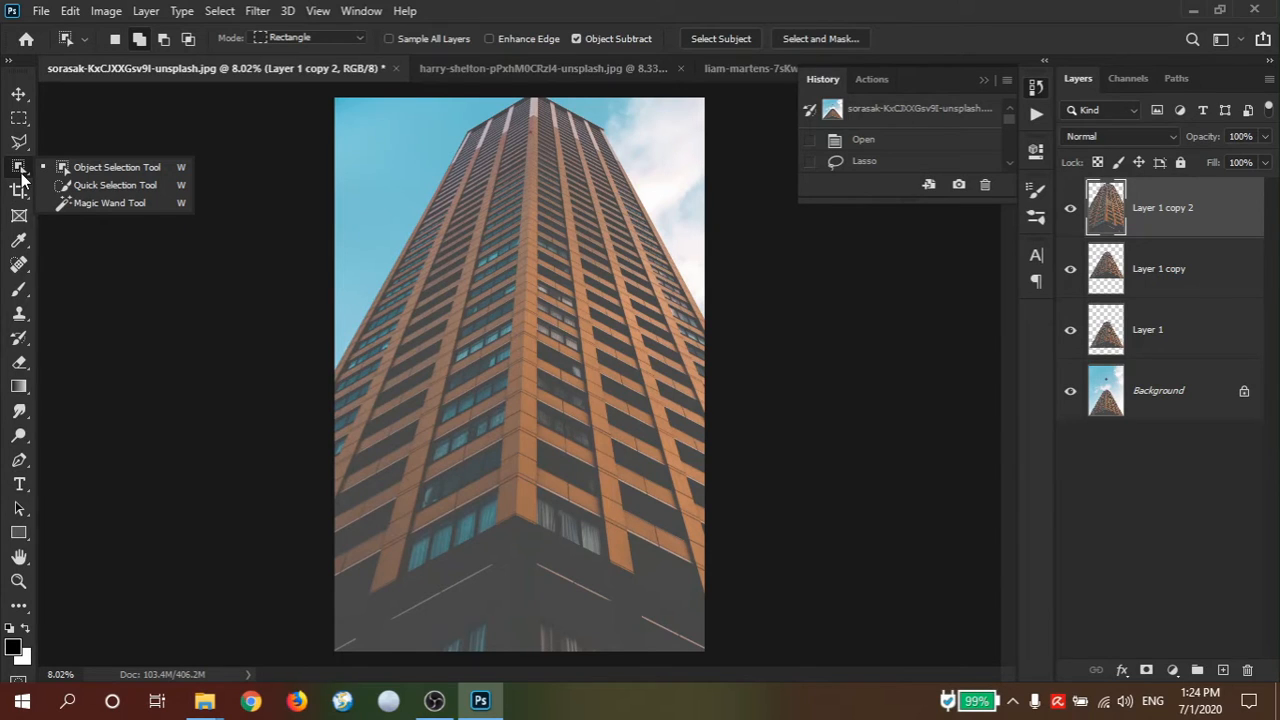
left_click(114, 185)
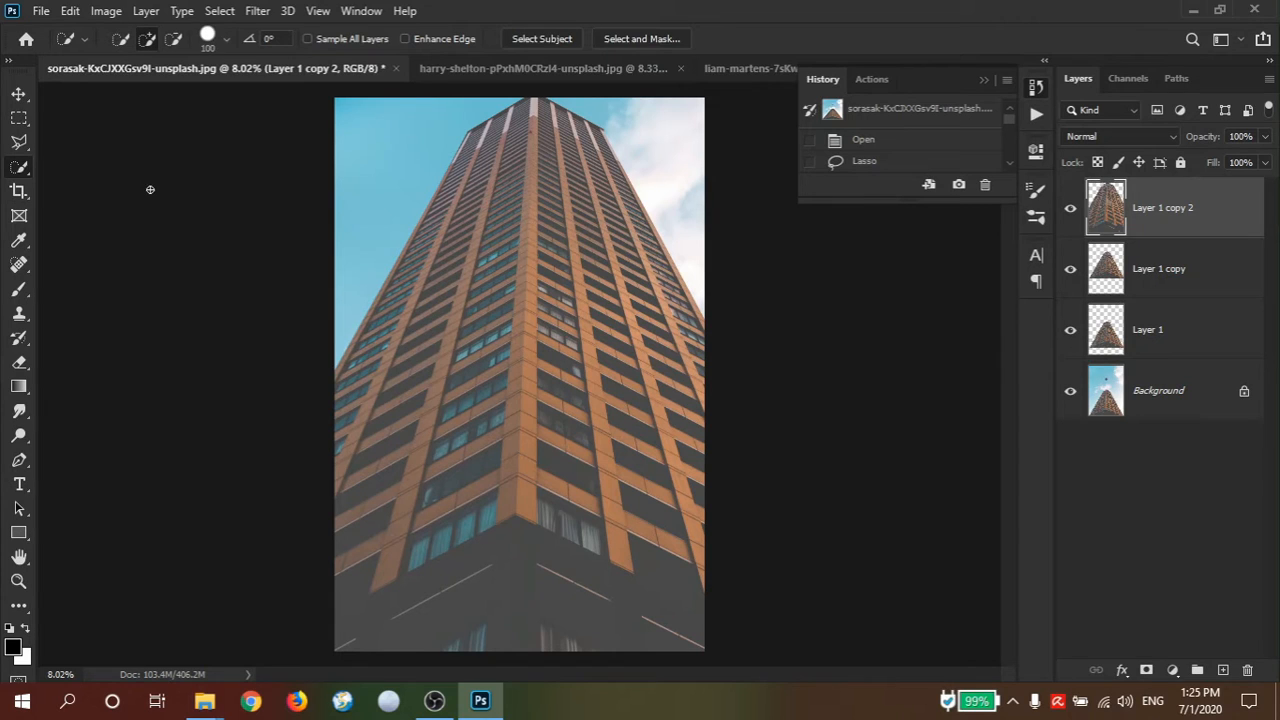
- Close all three open photo documents
left_click(395, 70)
left_click(632, 270)
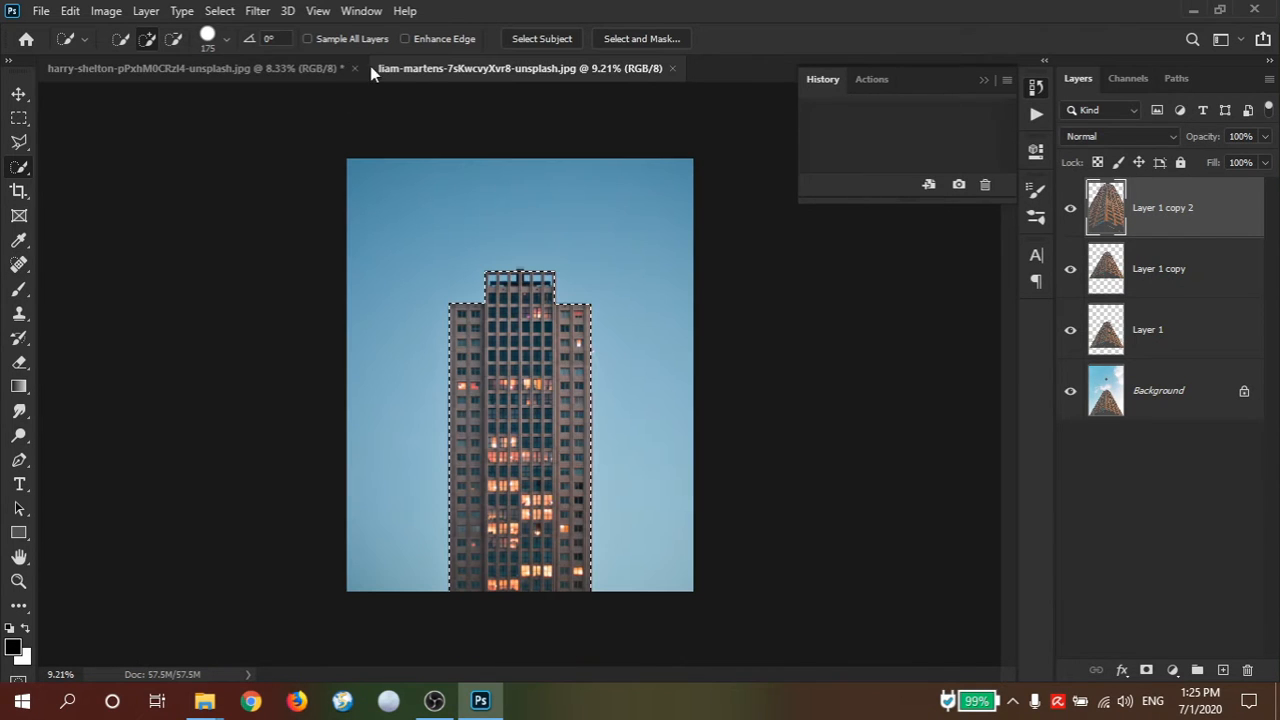
left_click(355, 69)
left_click(652, 270)
left_click(345, 69)
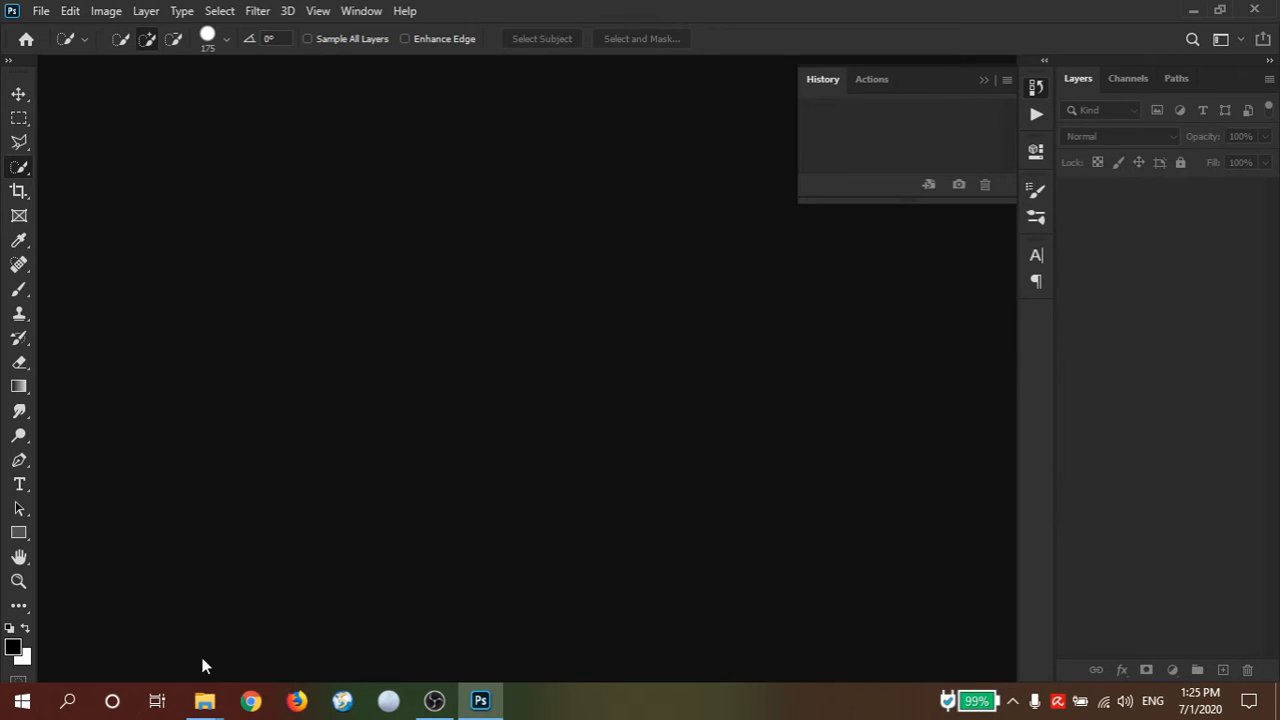
- Switch to File Explorer and open the photo 5-keyboard-shortcuts-1200px.jpg in Photoshop
mouse_move(205, 698)
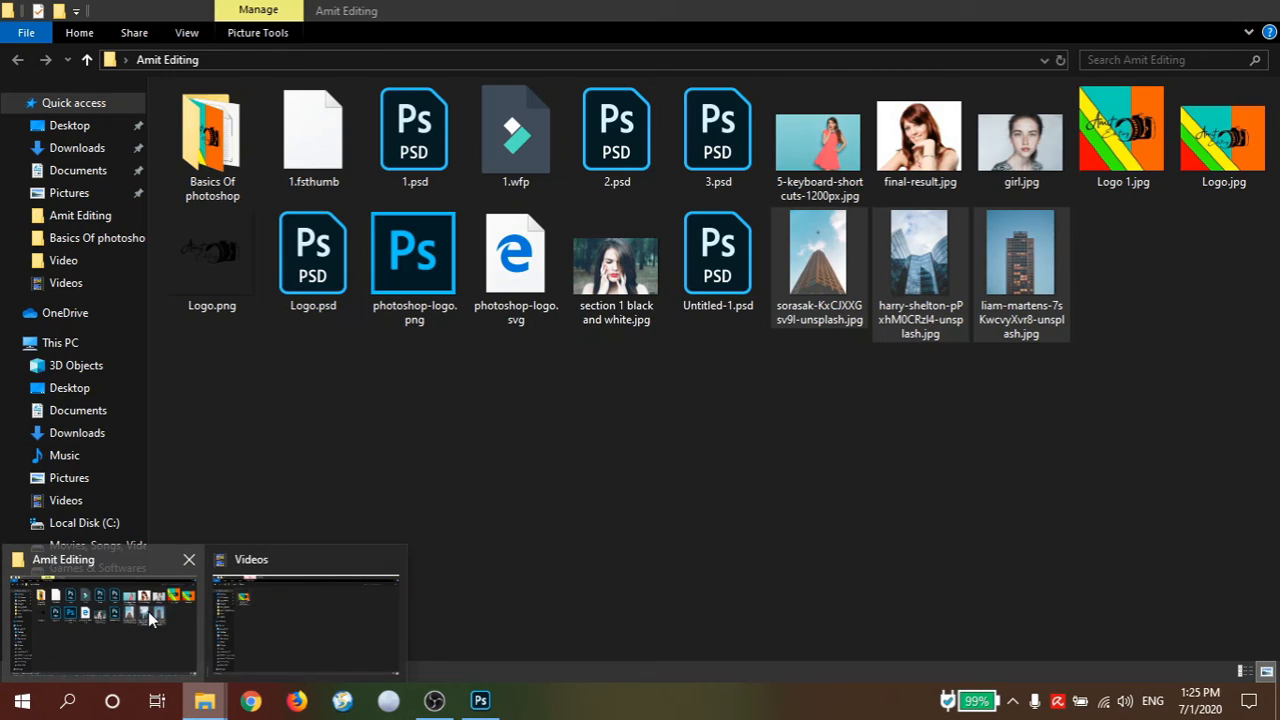
left_click(150, 617)
left_click(862, 556)
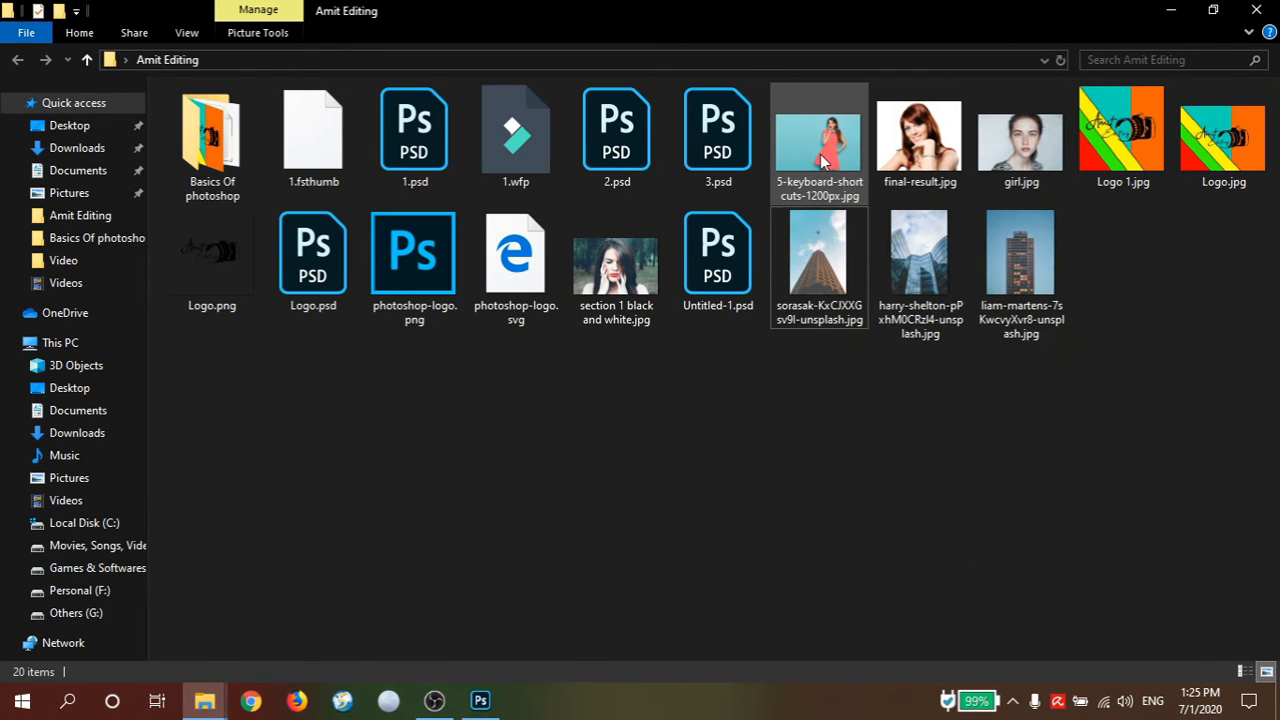
left_click_drag(822, 160, 503, 366)
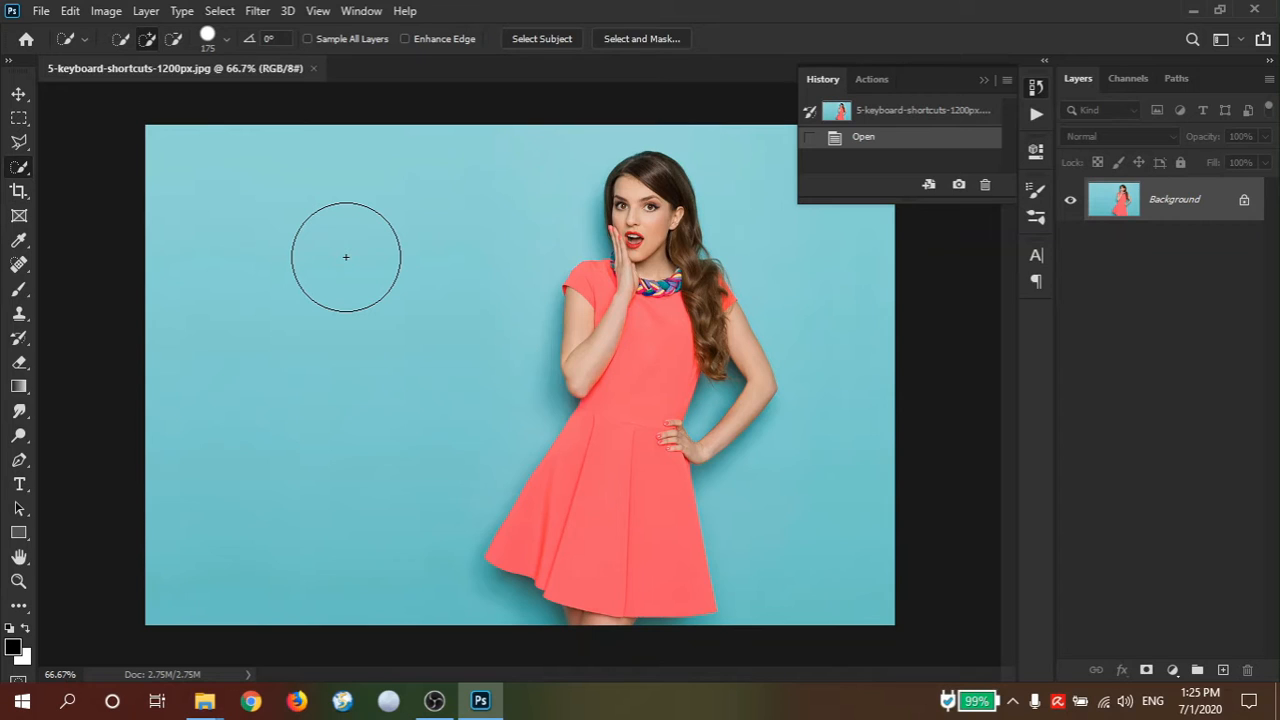
- Reduce the Quick Selection brush size to 60 and select the whole woman, from her head down to the hem of her dress
key("bracketleft")
key("bracketleft")
key("bracketleft")
key("bracketleft")
key("bracketleft")
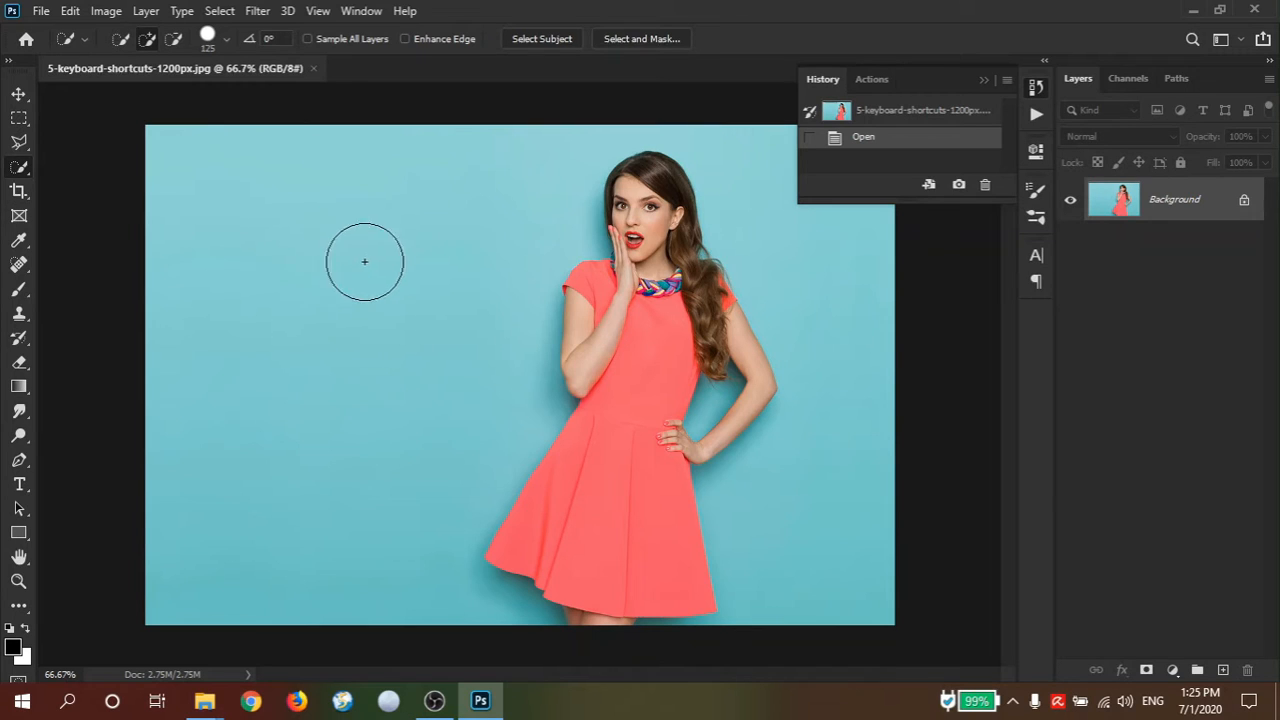
key("bracketleft")
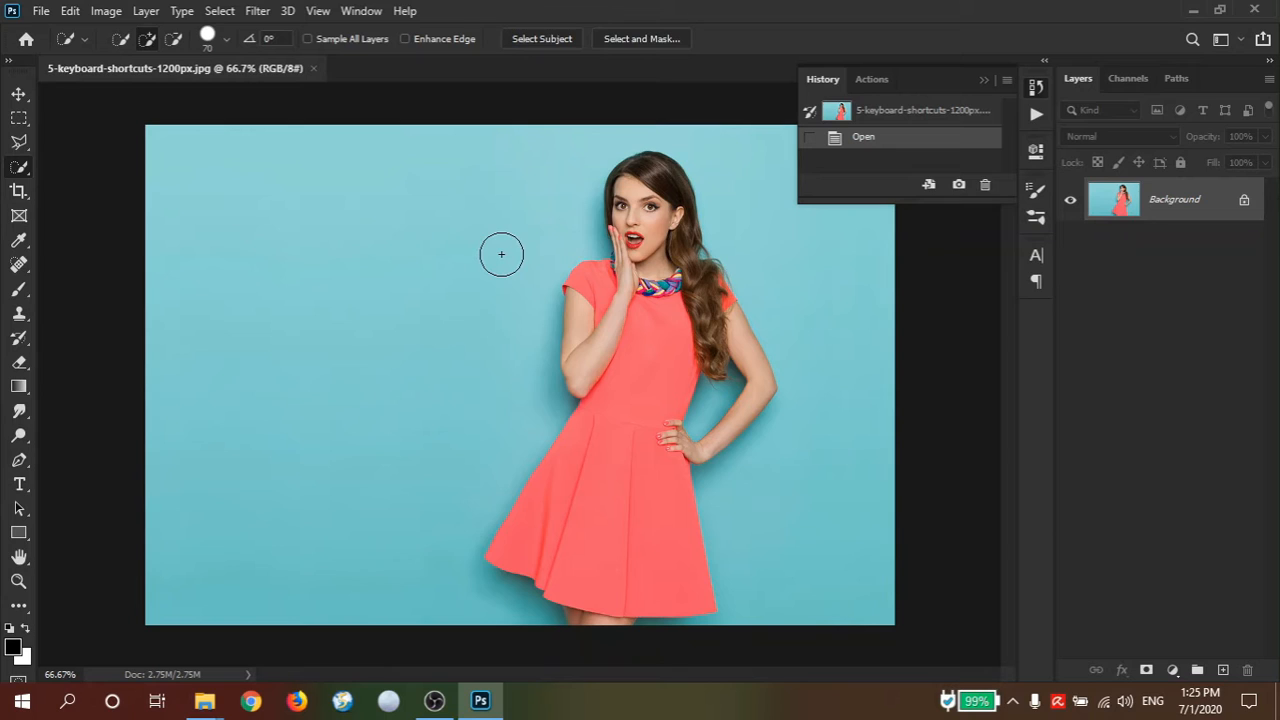
key("bracketleft")
mouse_move(643, 196)
left_mouse_down()
mouse_move(630, 250)
mouse_move(648, 240)
left_mouse_up()
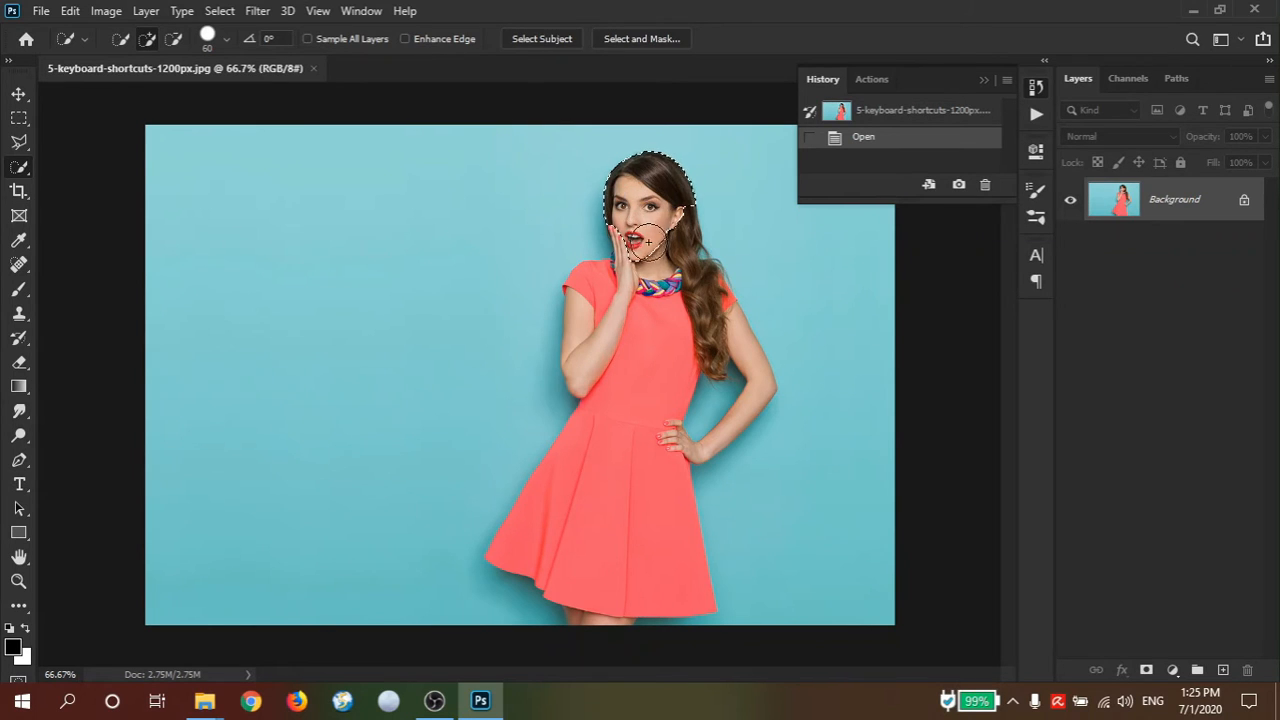
mouse_move(663, 293)
left_mouse_down()
mouse_move(712, 300)
mouse_move(700, 322)
mouse_move(718, 320)
mouse_move(652, 347)
mouse_move(611, 449)
mouse_move(592, 620)
mouse_move(626, 434)
mouse_move(598, 307)
mouse_move(655, 300)
mouse_move(692, 332)
mouse_move(726, 337)
mouse_move(674, 326)
mouse_move(675, 343)
left_mouse_up()
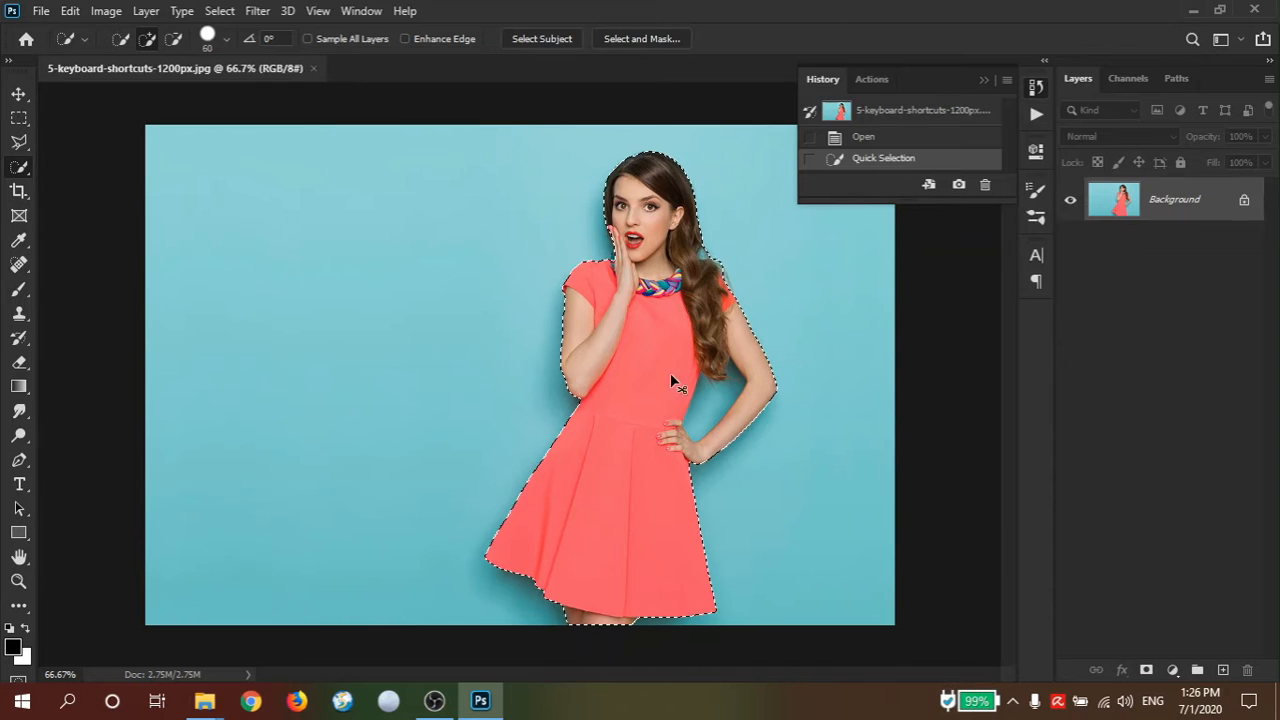
- Zoom in on the raised arm and add the small missed spot just below the elbow to the selection with the Lasso Tool
left_click_drag(571, 307, 737, 449)
left_click_drag(522, 285, 537, 300)
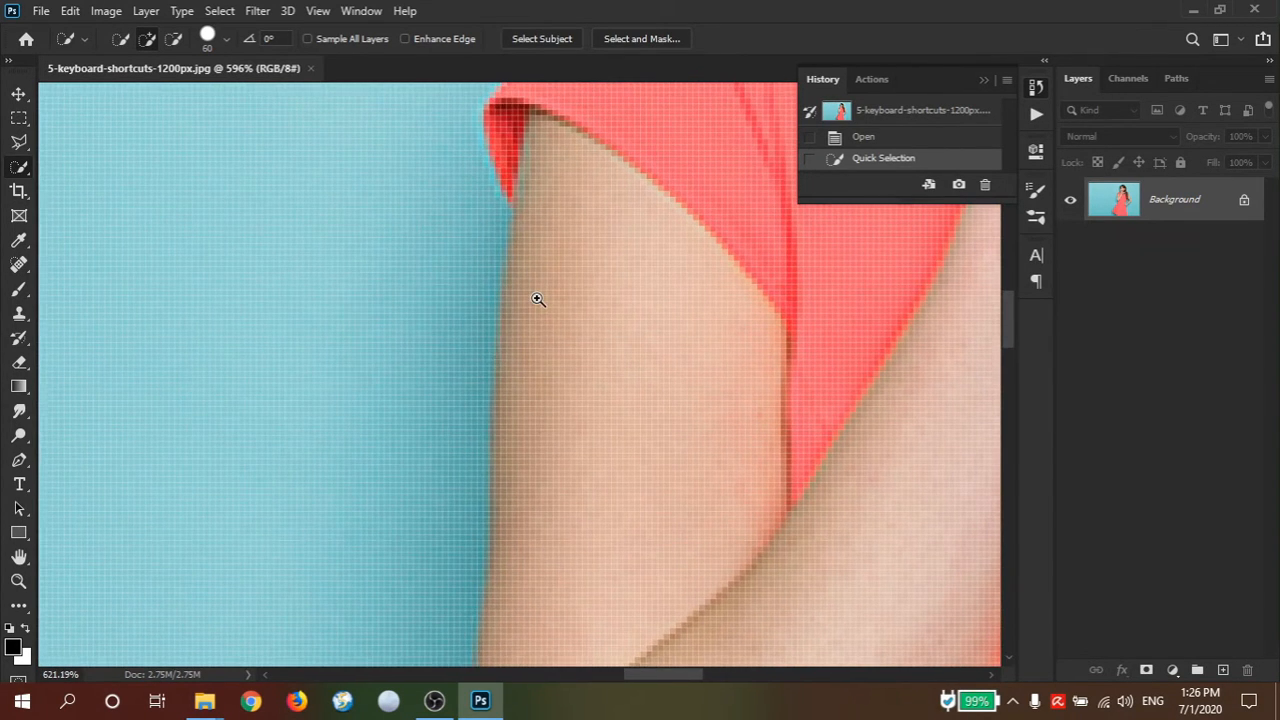
left_click_drag(547, 359, 508, 306)
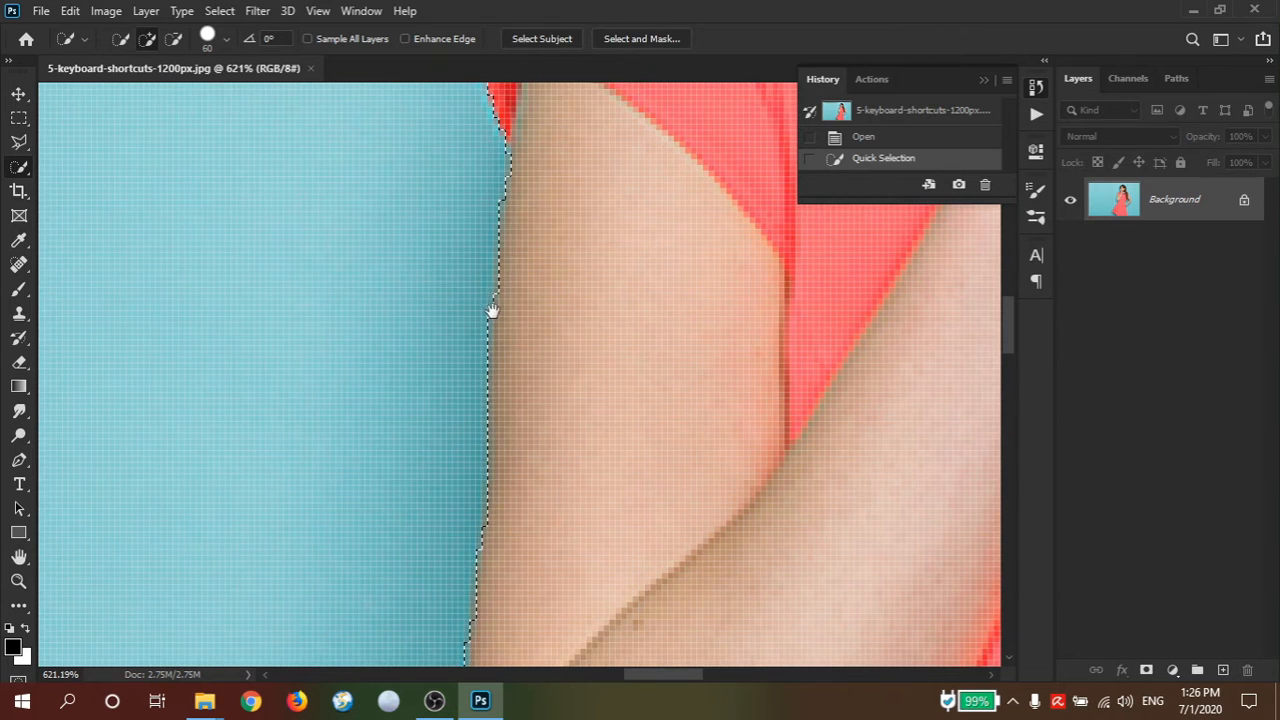
left_click_drag(517, 417, 483, 300)
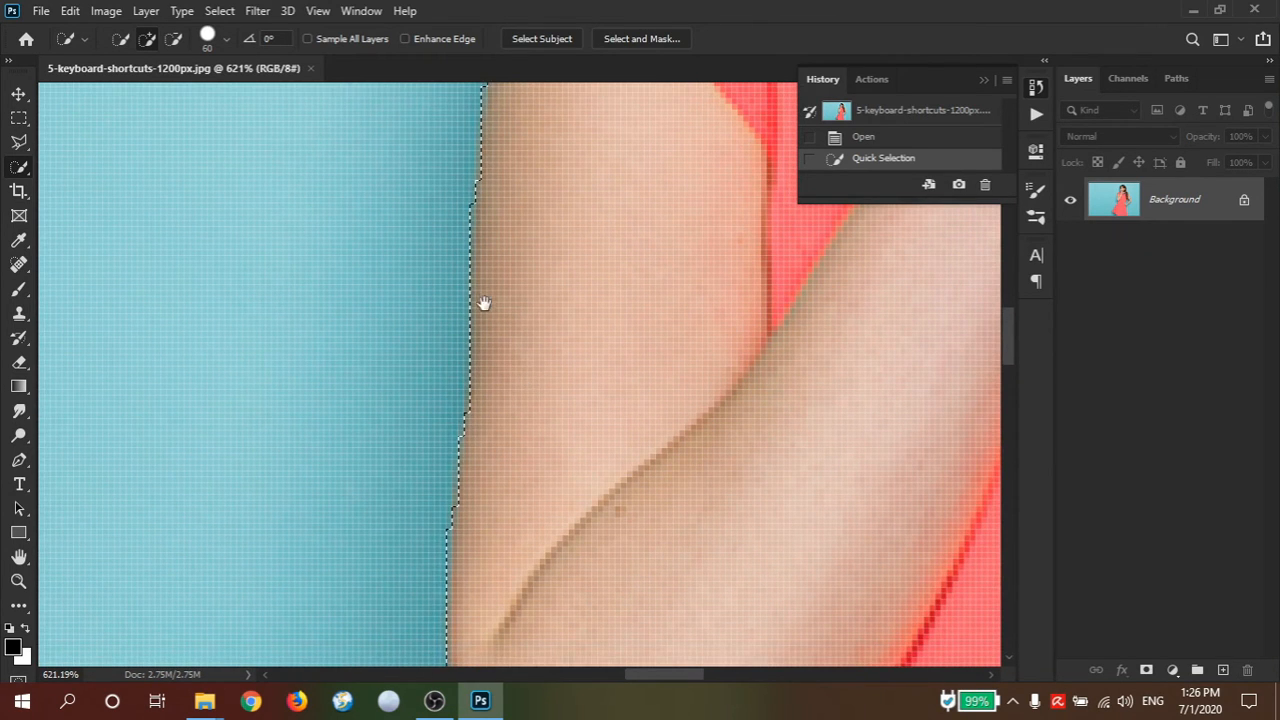
left_click_drag(449, 563, 443, 414)
left_click_drag(511, 574, 477, 297)
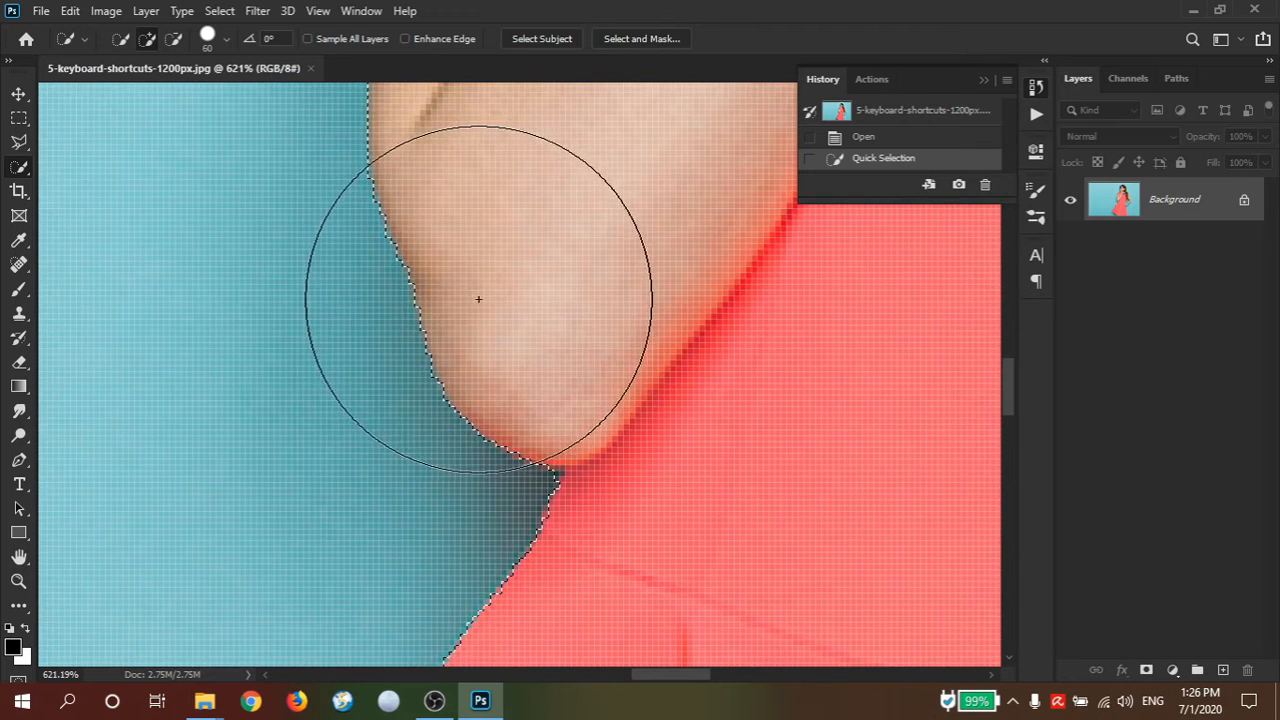
right_click(19, 150)
left_click(100, 147)
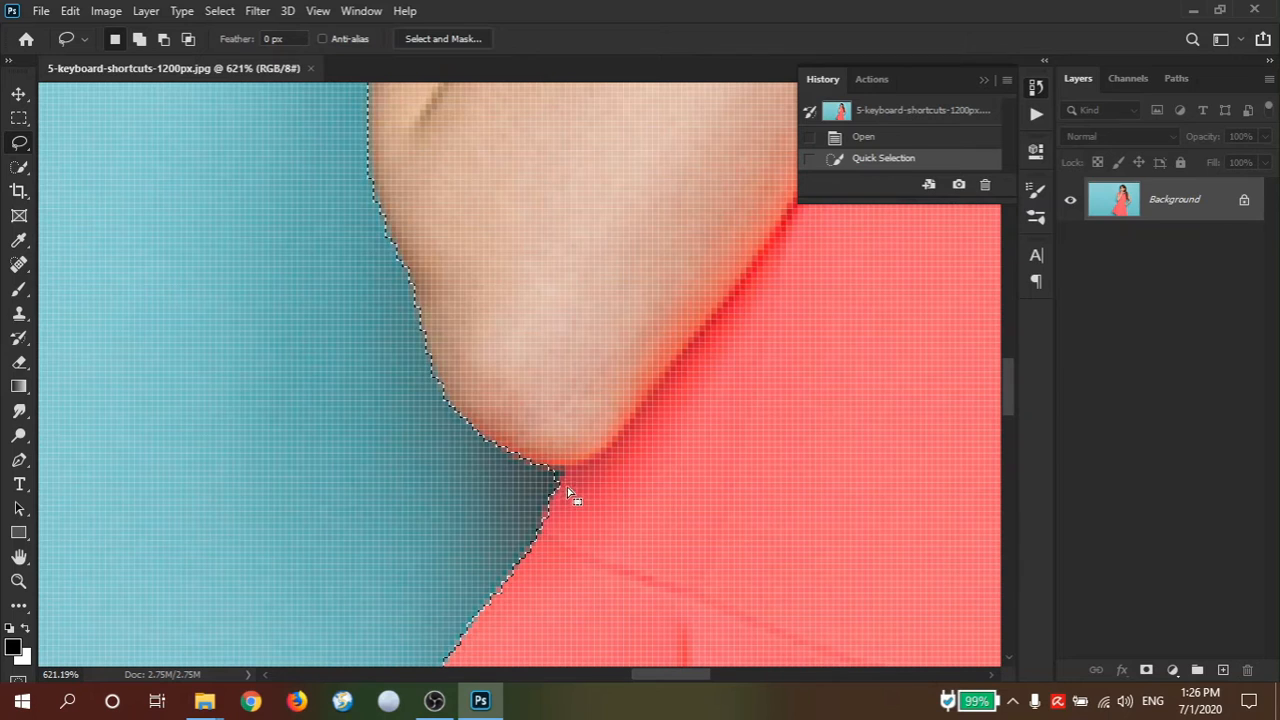
key("shift")
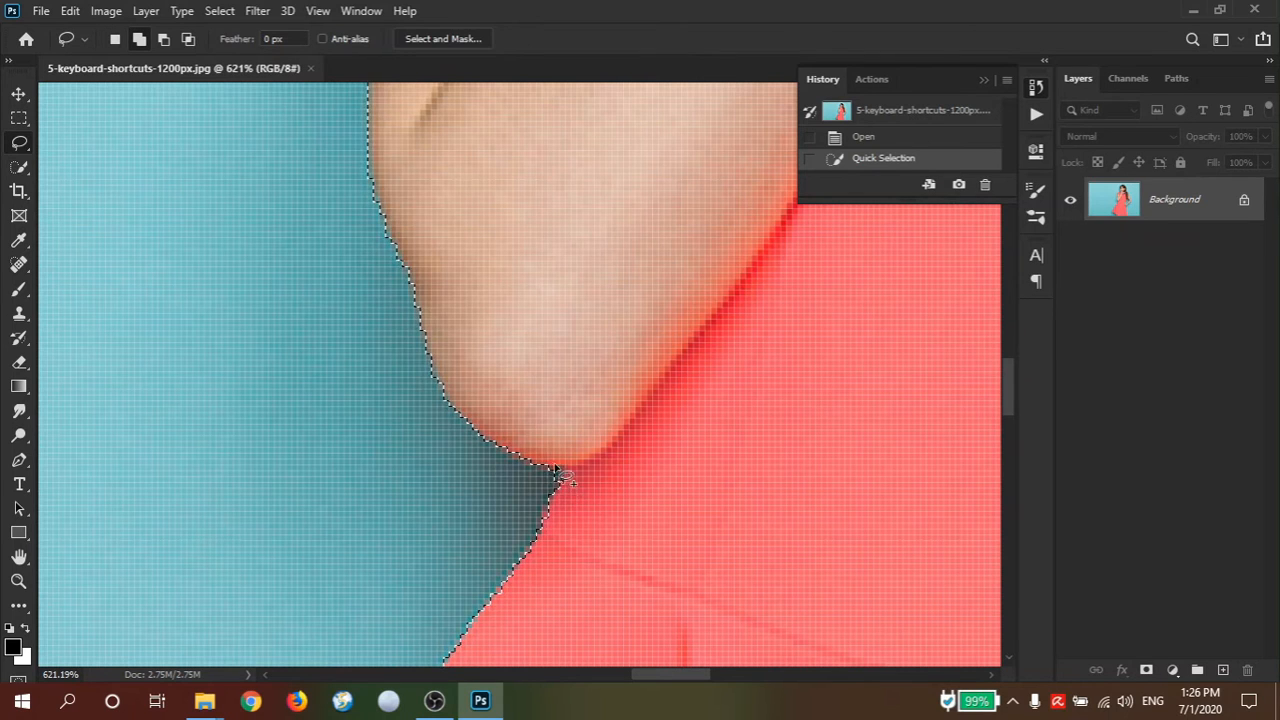
mouse_move(562, 474)
left_mouse_down()
mouse_move(528, 485)
mouse_move(568, 482)
left_mouse_up()
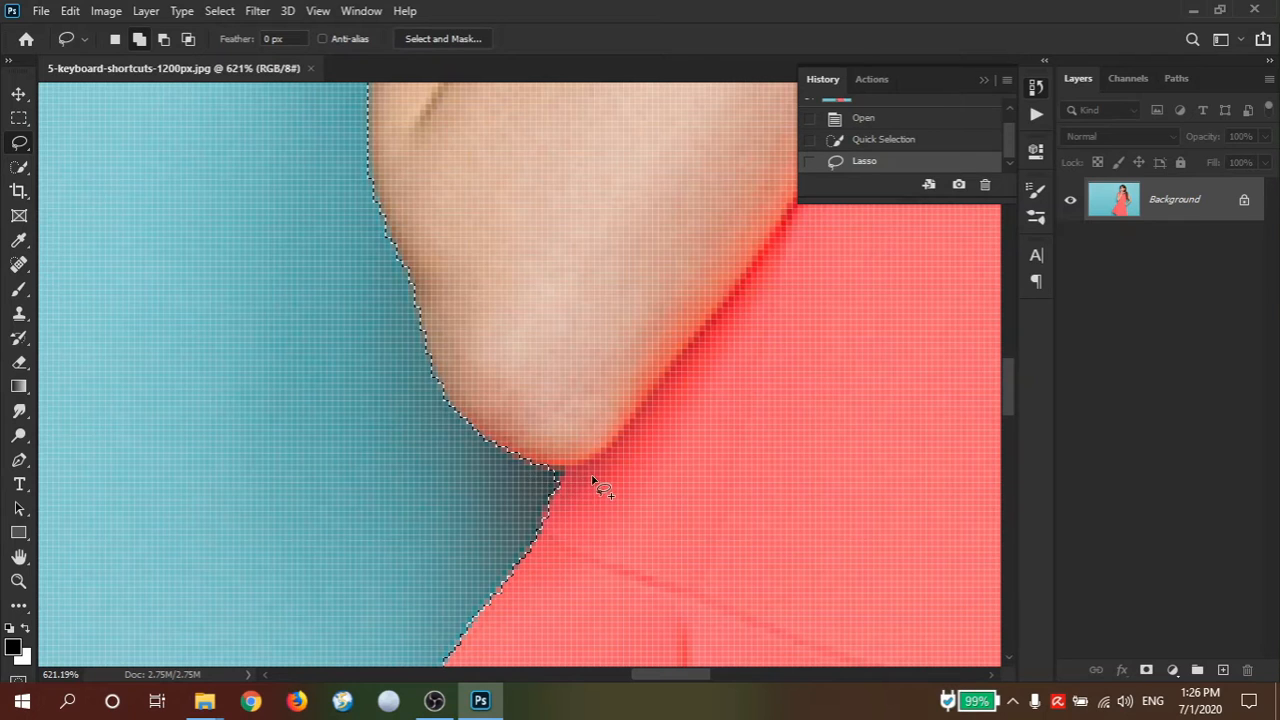
key("ctrl+z")
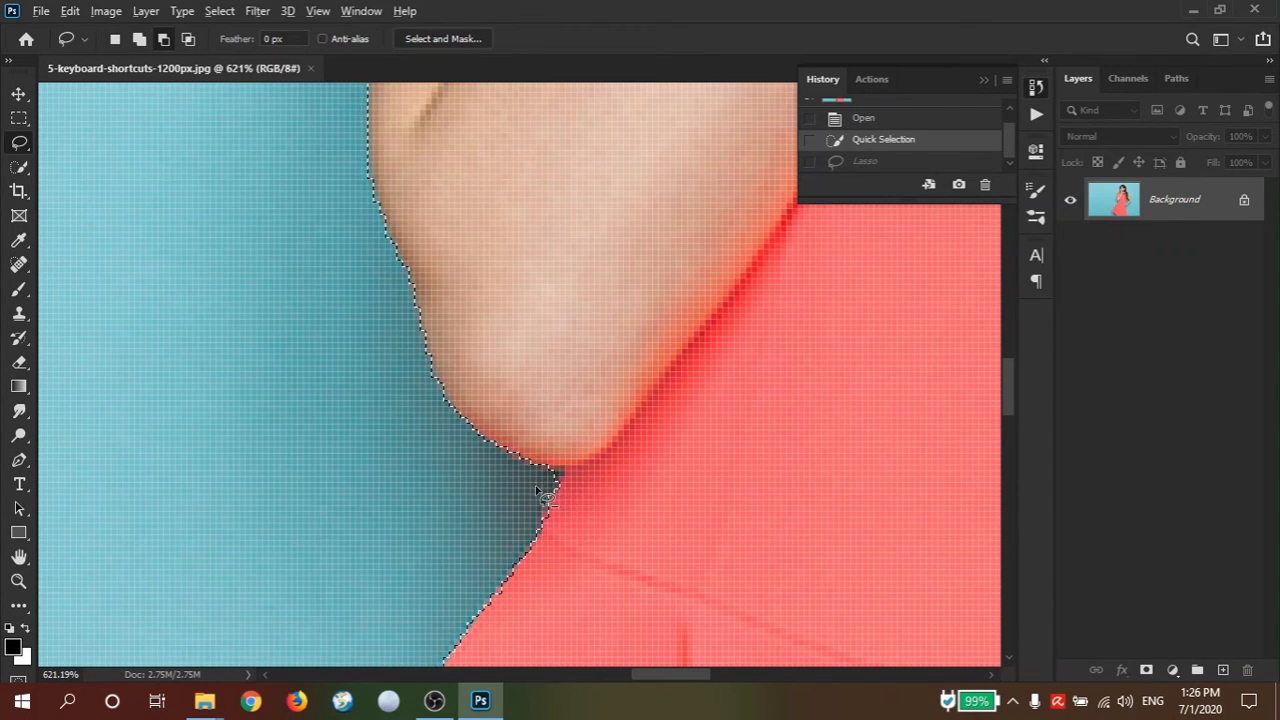
key("ctrl+shift+z")
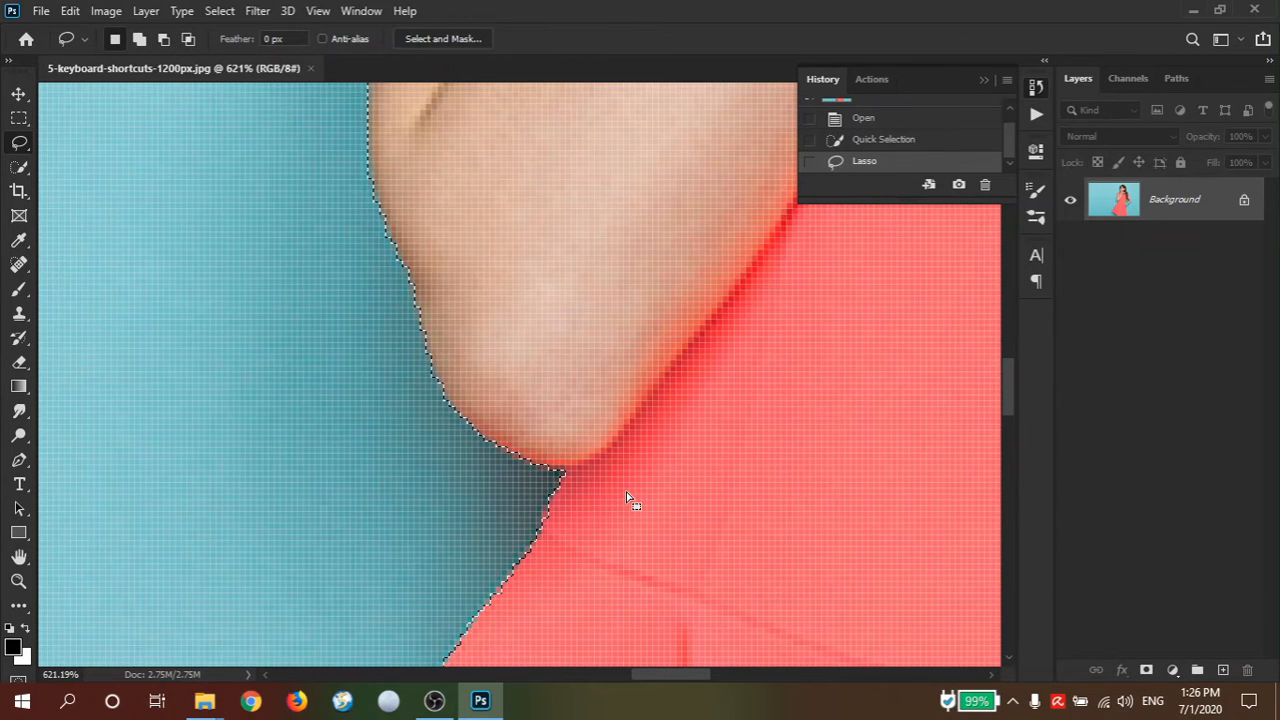
- Refine the selection edge along the outer side of the raised arm above the elbow with small Lasso strokes
left_click_drag(543, 316, 624, 459)
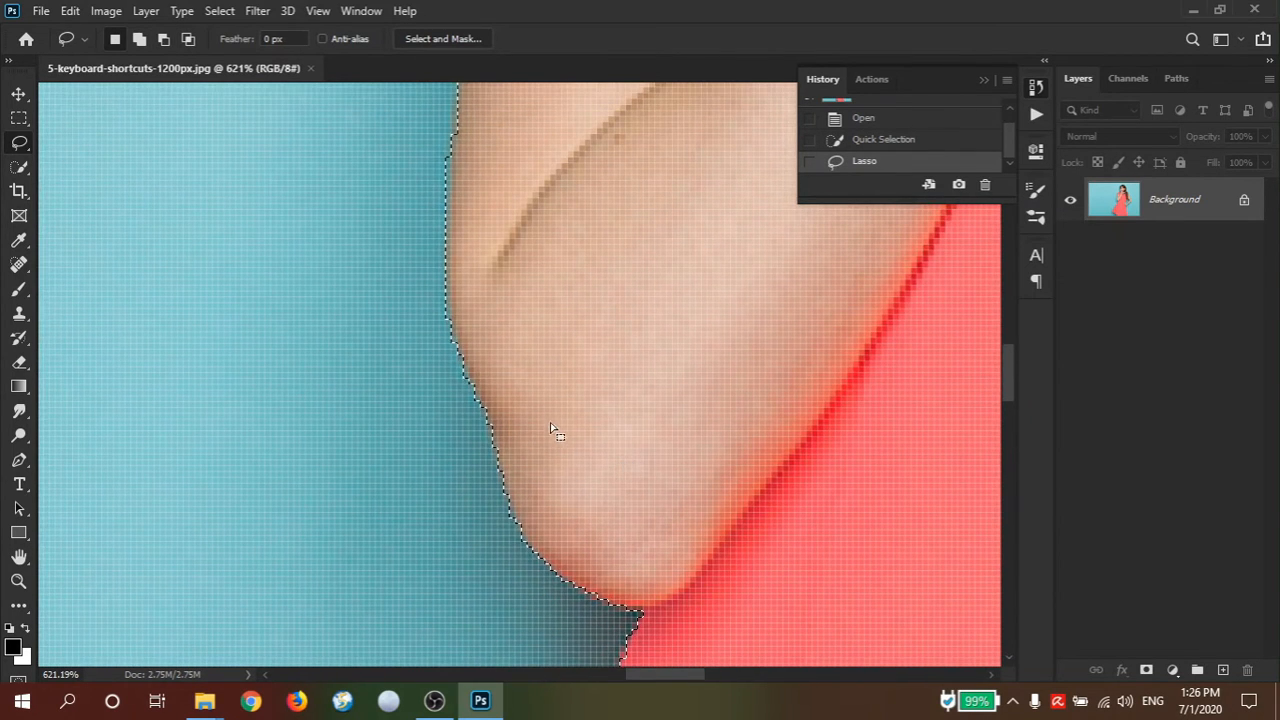
left_click_drag(448, 358, 472, 390)
left_click_drag(484, 258, 528, 463)
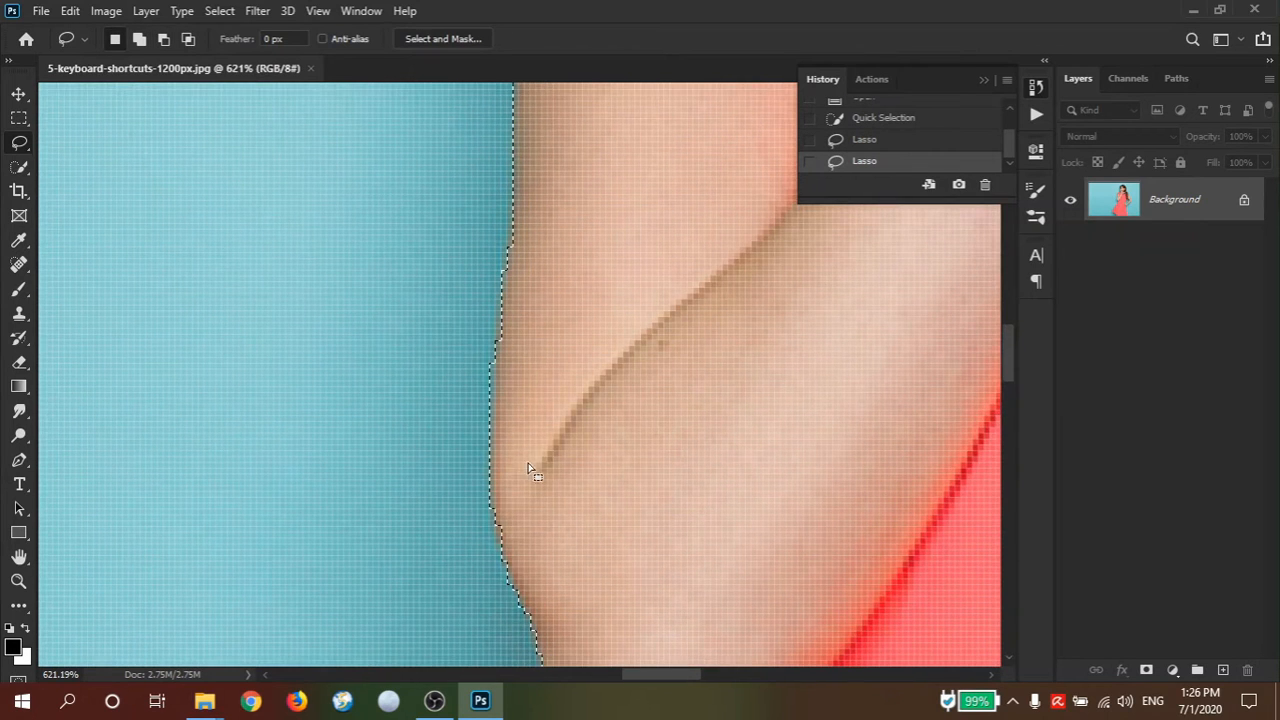
mouse_move(491, 349)
left_mouse_down()
mouse_move(471, 480)
mouse_move(475, 343)
mouse_move(485, 350)
left_mouse_up()
left_click_drag(648, 384, 597, 429)
- Add the missed piece of the colorful necklace beside the raised hand to the selection with the Lasso Tool
left_click_drag(721, 319, 594, 432)
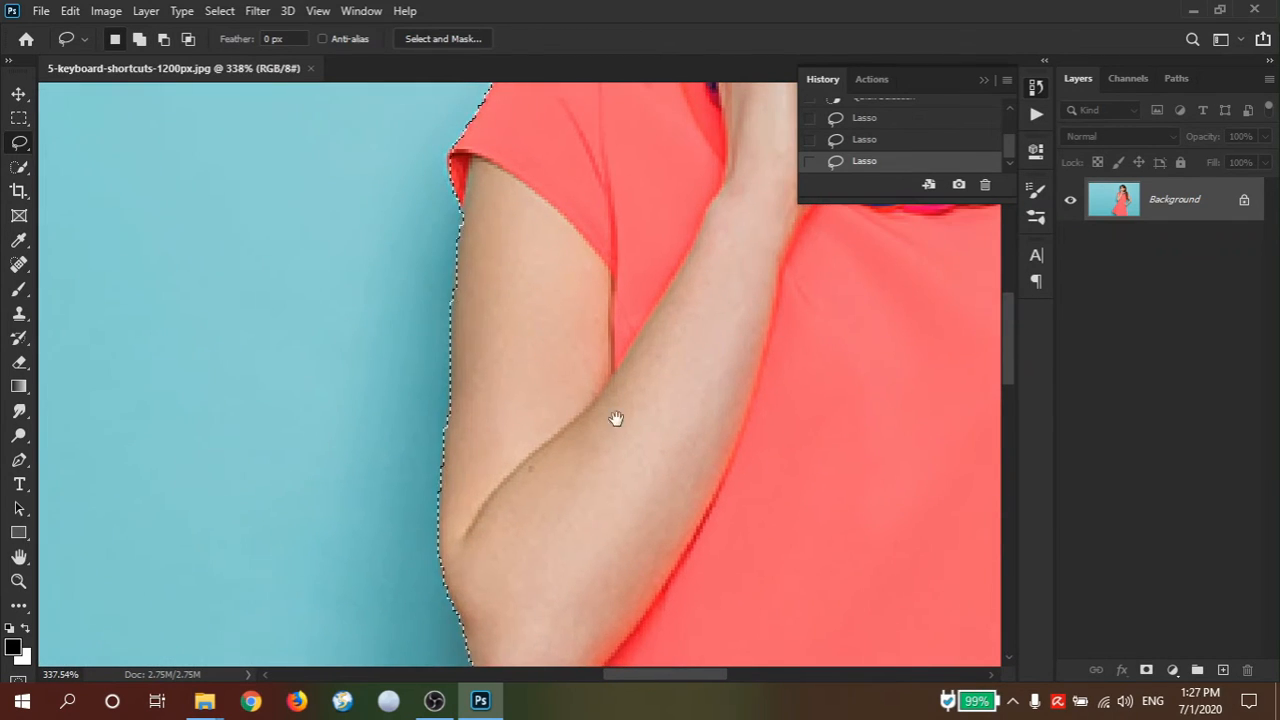
left_click_drag(704, 370, 676, 427)
left_click_drag(551, 376, 499, 411)
left_click_drag(677, 319, 443, 405)
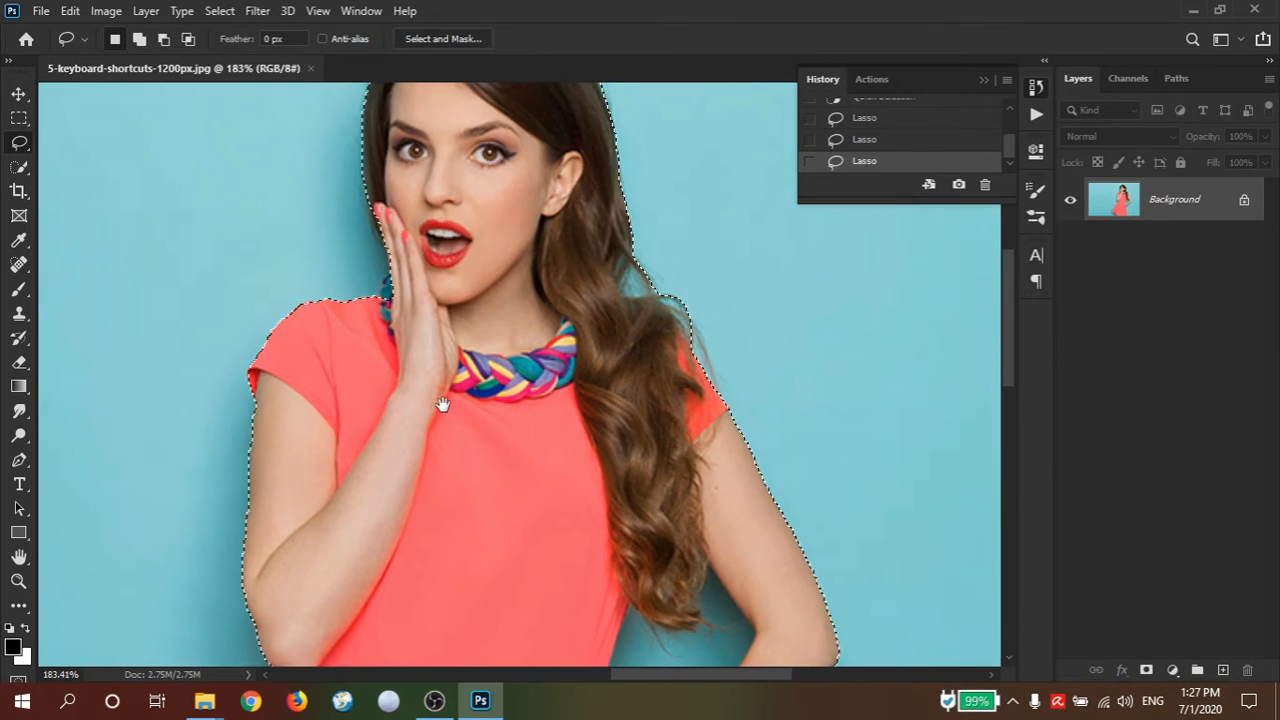
left_click_drag(397, 296, 554, 397)
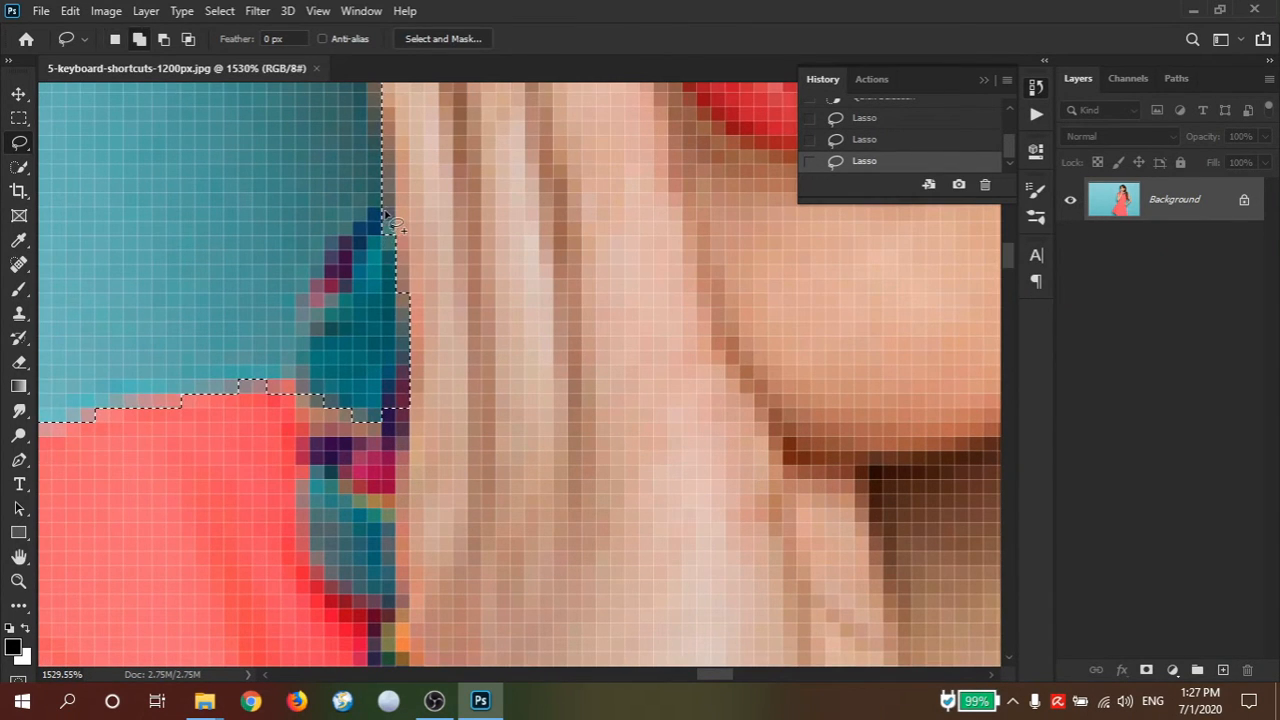
mouse_move(382, 207)
left_mouse_down()
mouse_move(296, 358)
mouse_move(287, 455)
mouse_move(457, 247)
mouse_move(384, 206)
left_mouse_up()
- Subtract the blue background gap between the waist and the bent arm from the selection, using Quick Selection with a brush size of 20
mouse_move(609, 354)
left_mouse_down()
mouse_move(458, 421)
mouse_move(443, 441)
mouse_move(632, 440)
mouse_move(665, 348)
mouse_move(757, 414)
mouse_move(749, 391)
mouse_move(560, 474)
mouse_move(561, 374)
mouse_move(472, 110)
left_mouse_up()
left_click_drag(534, 457, 537, 223)
mouse_move(677, 437)
left_mouse_down()
mouse_move(591, 477)
mouse_move(545, 455)
left_mouse_up()
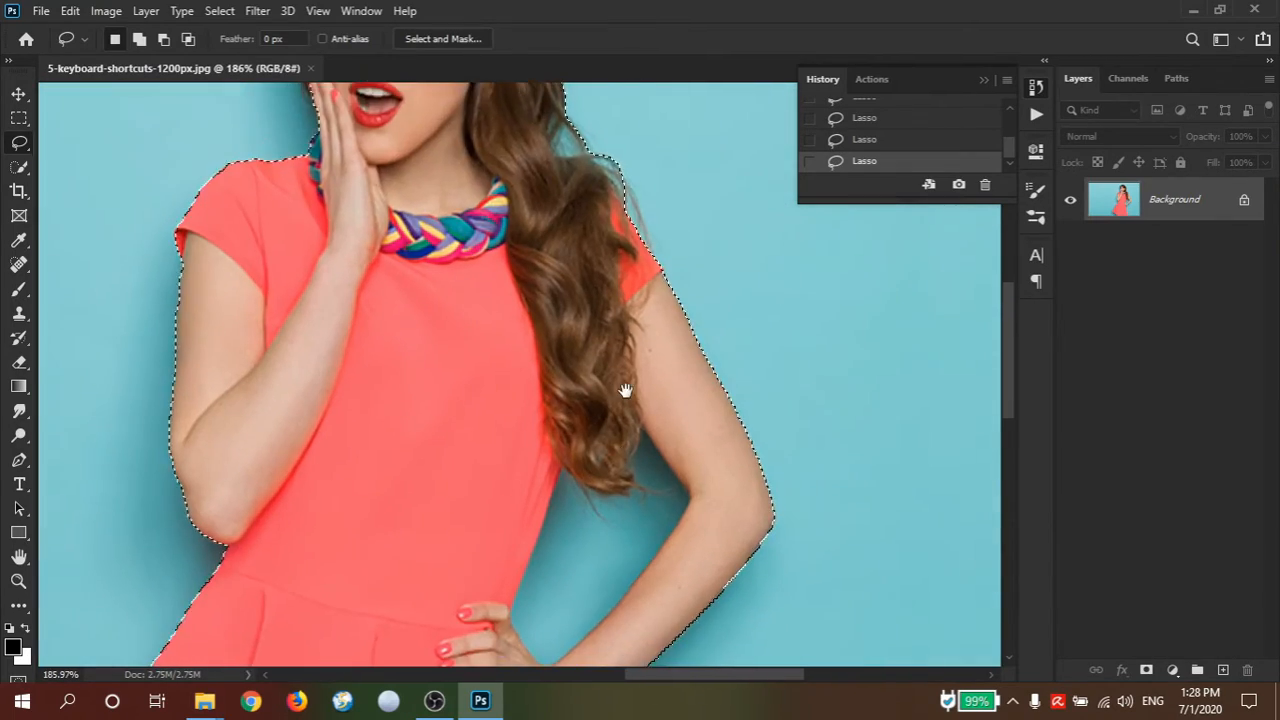
left_click_drag(625, 400, 625, 391)
mouse_move(592, 441)
left_mouse_down()
mouse_move(663, 446)
mouse_move(654, 474)
mouse_move(611, 471)
left_mouse_up()
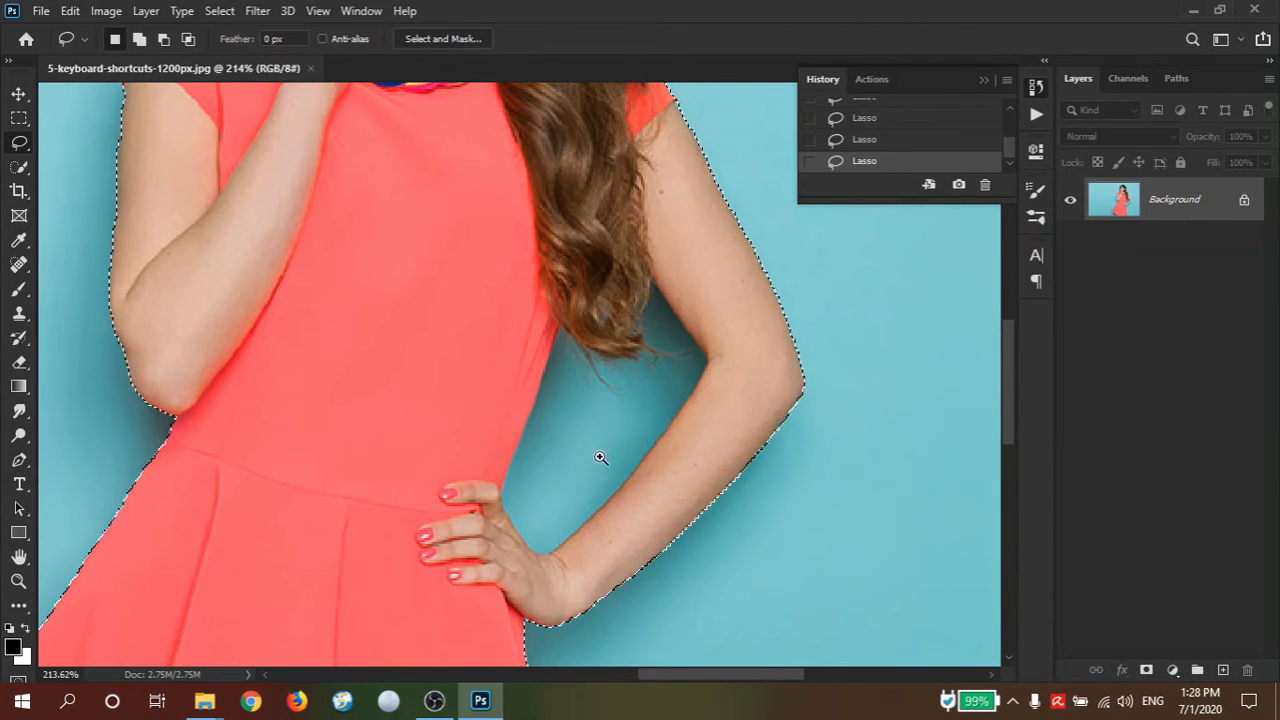
left_click_drag(600, 457, 669, 443)
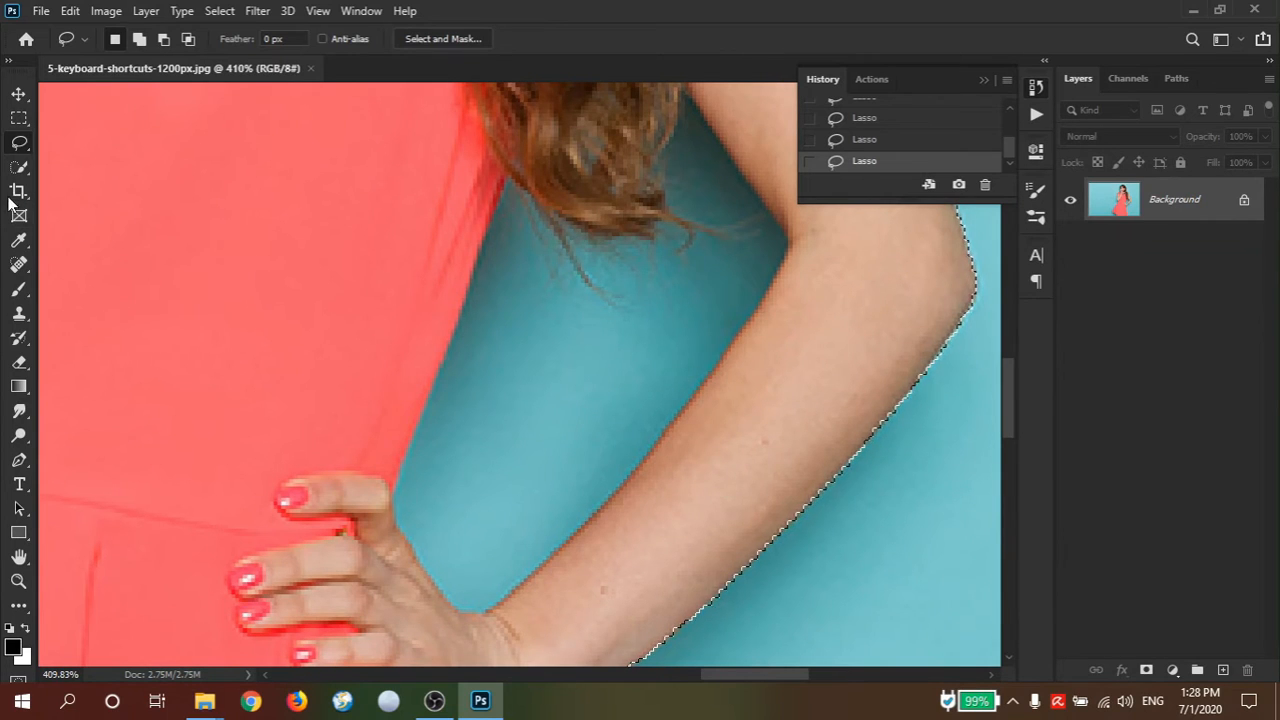
left_click(19, 166)
key("bracketleft")
key("bracketleft")
key("bracketleft")
key("bracketleft")
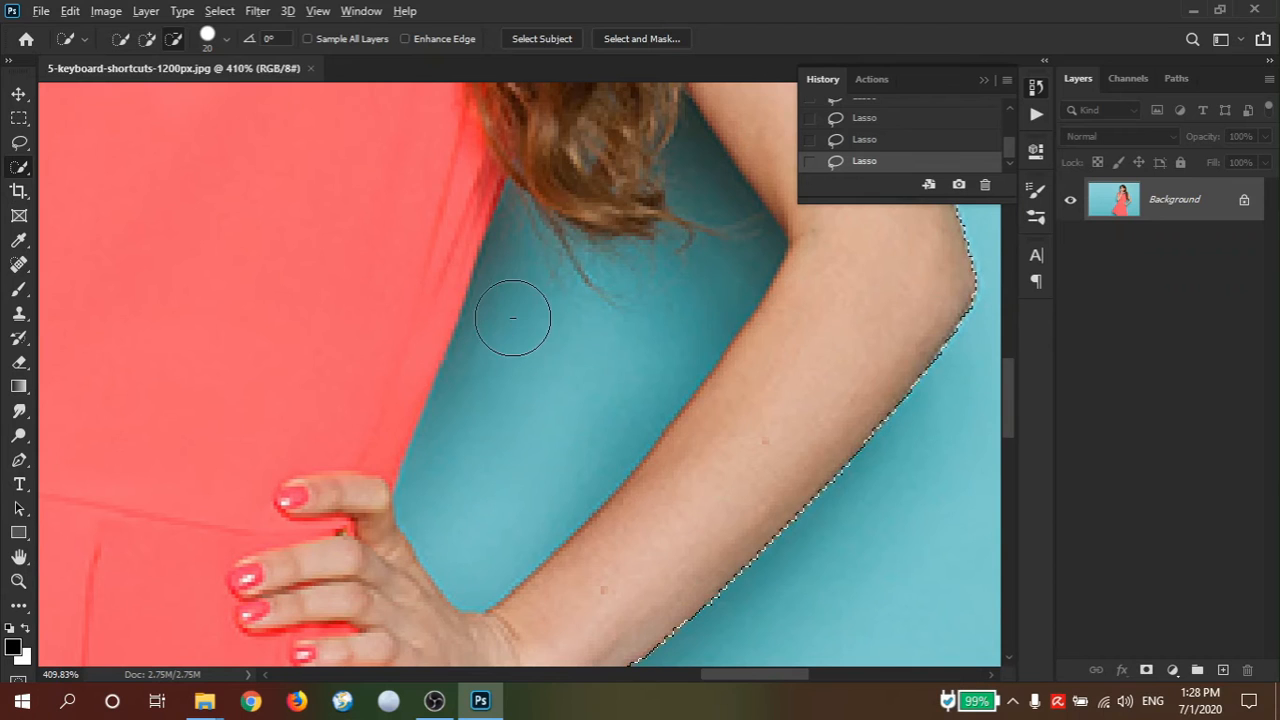
left_click_drag(508, 329, 499, 417)
left_click_drag(580, 374, 623, 303)
- Add the missed skin edge at the inner bend of the elbow to the selection with Quick Selection
scroll(606, 403, "up", 1)
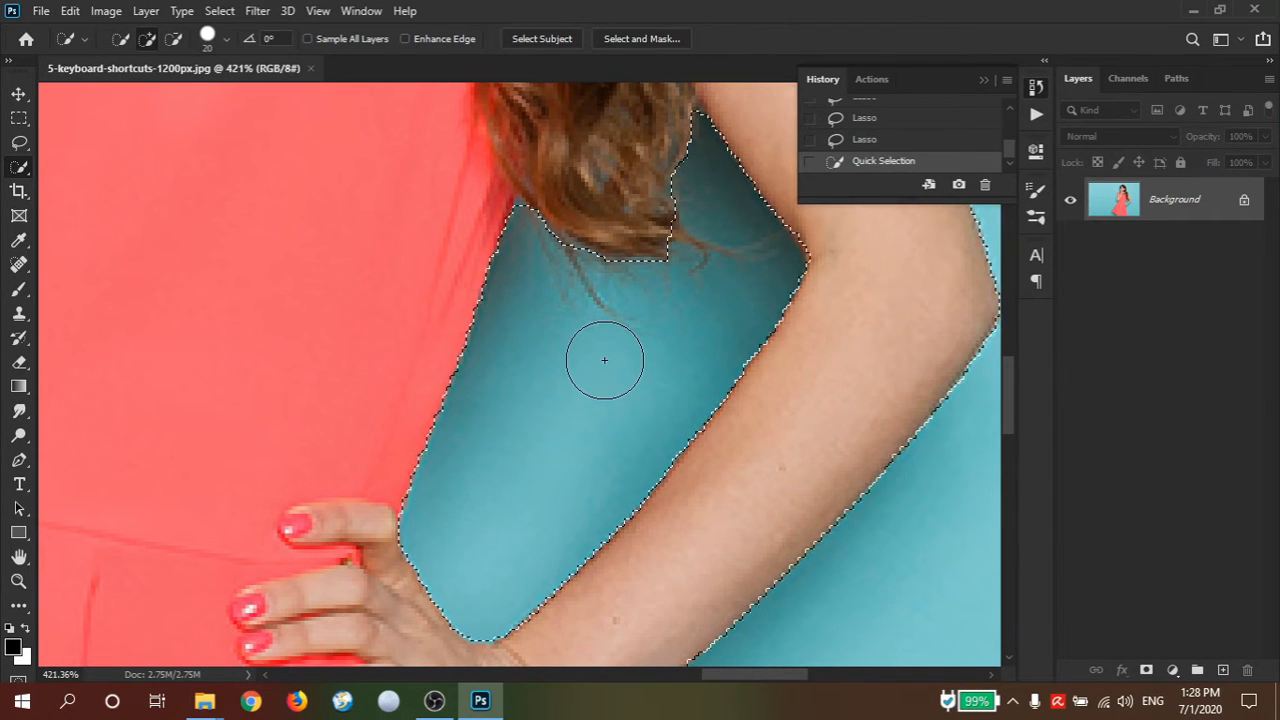
left_click_drag(820, 334, 735, 437)
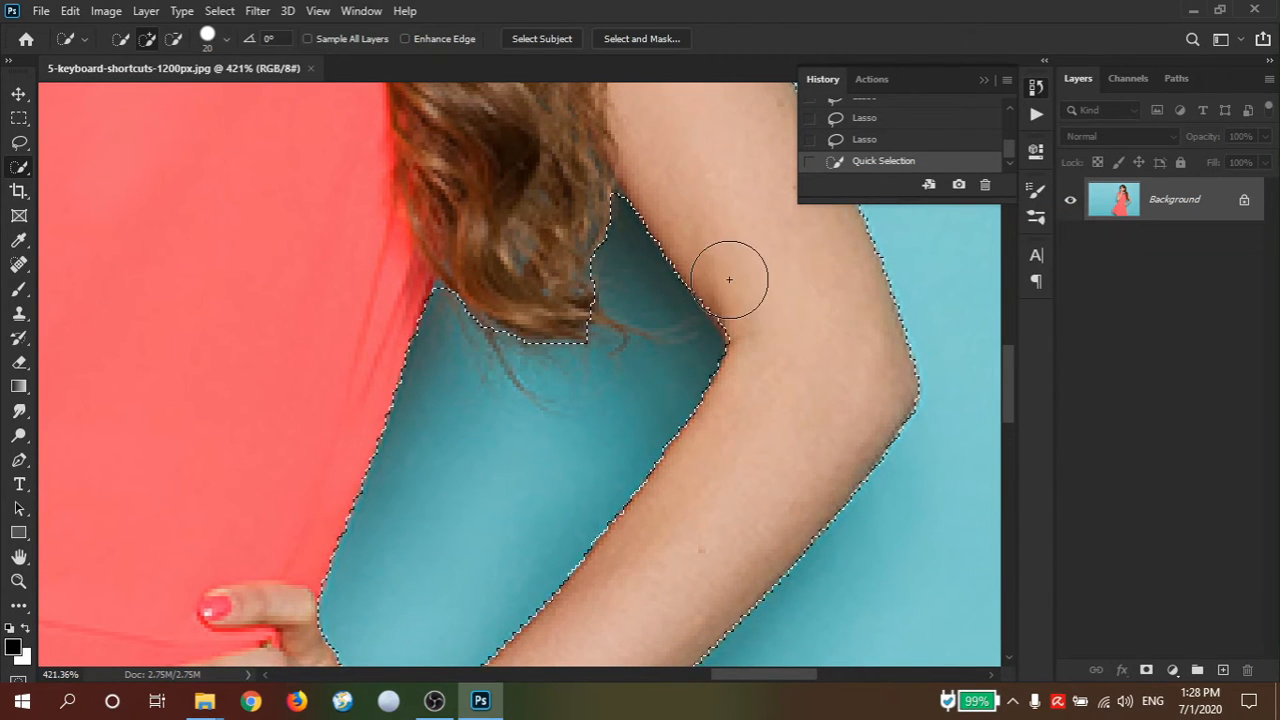
mouse_move(758, 309)
left_mouse_down()
mouse_move(766, 334)
mouse_move(731, 280)
mouse_move(755, 268)
left_mouse_up()
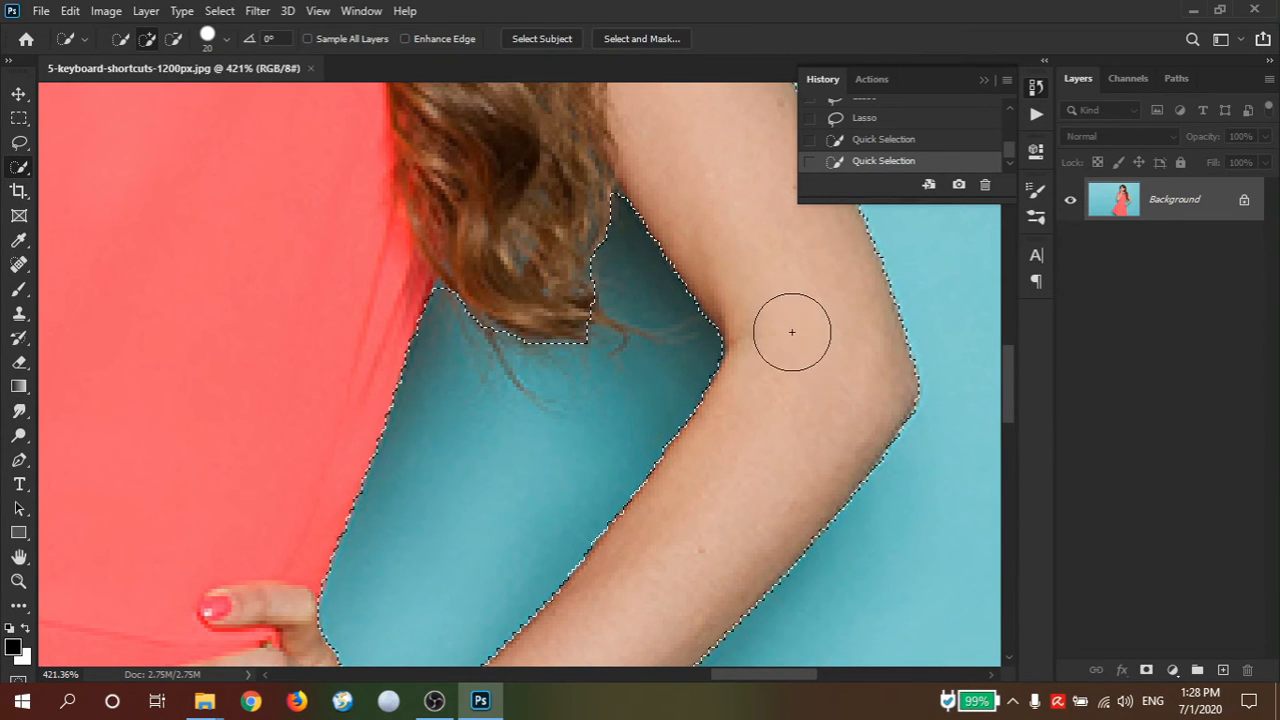
key("space")
left_click_drag(734, 468, 739, 368)
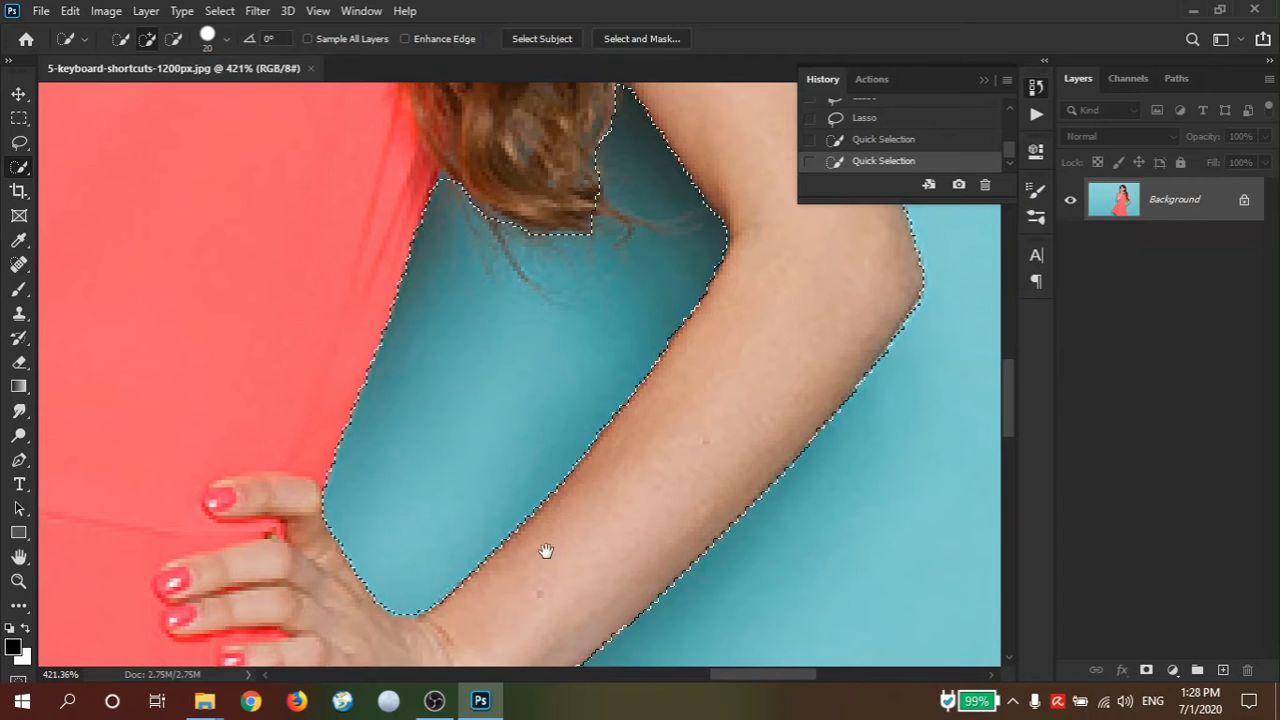
left_click_drag(543, 551, 603, 457)
scroll(443, 555, "down", 10)
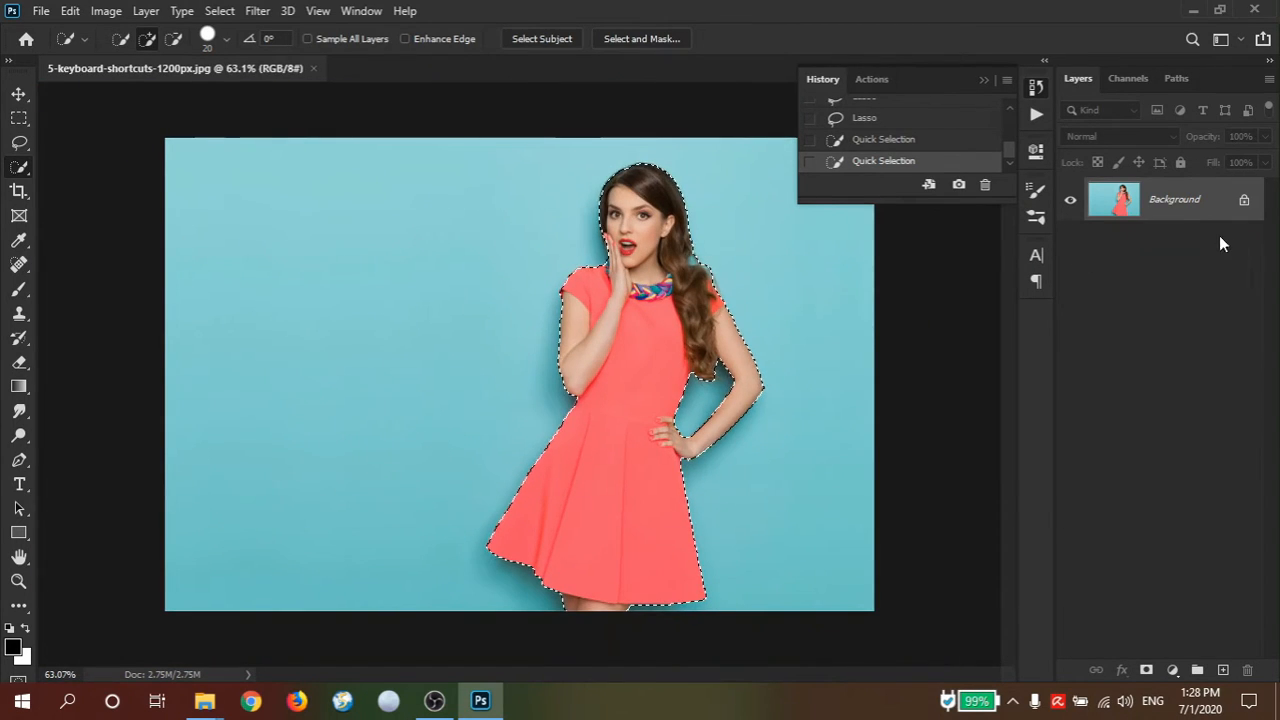
- Try moving the selected woman onto the empty blue background and deselecting her, and undo both changes
left_click_drag(584, 317, 316, 322)
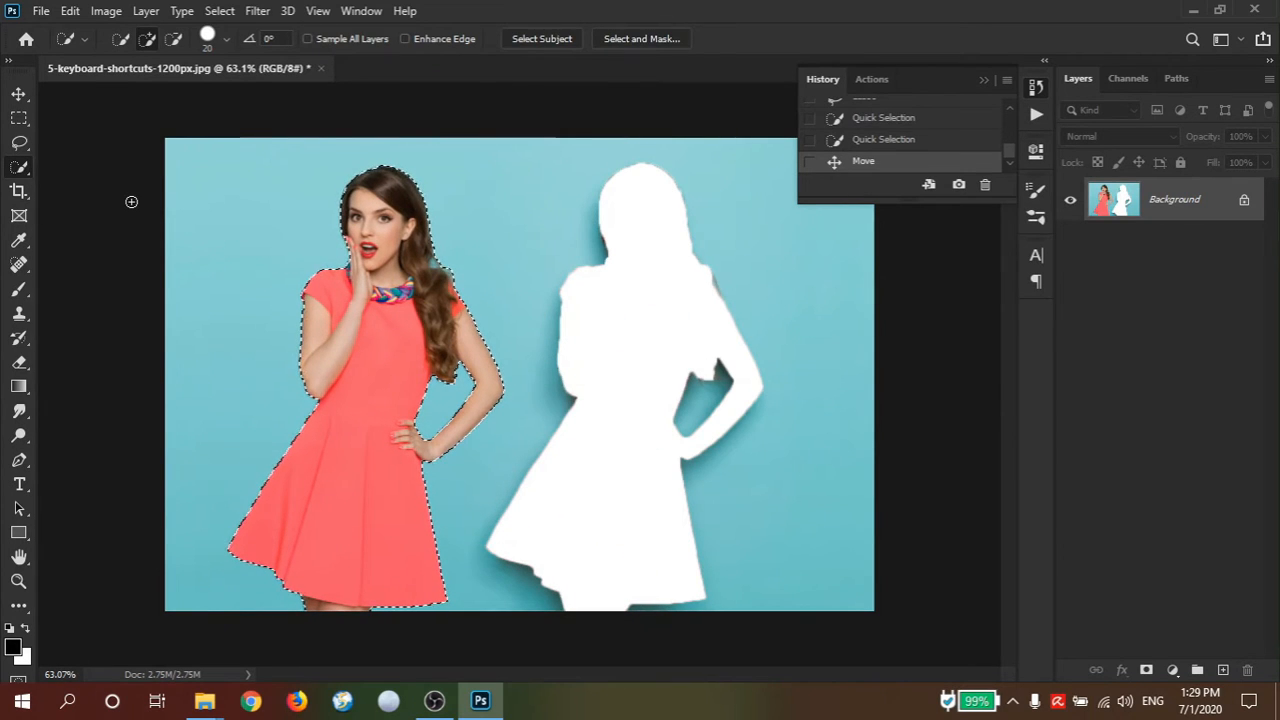
key("ctrl+z")
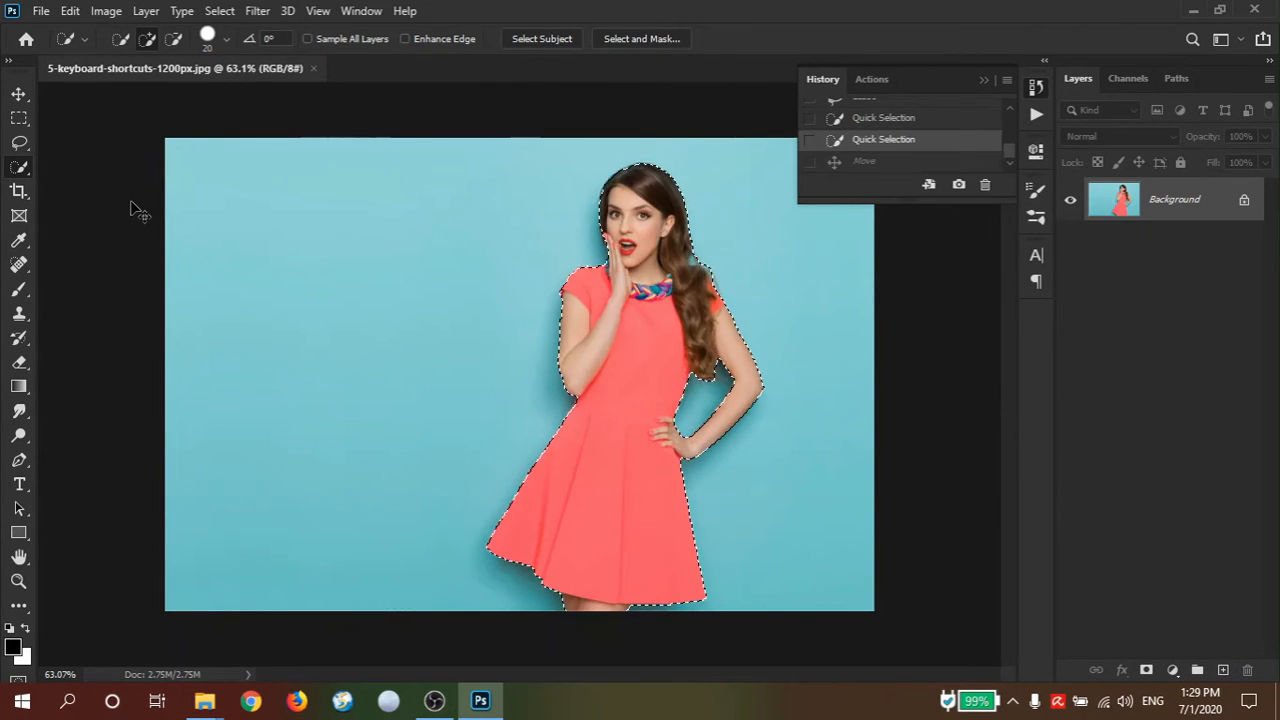
key("ctrl+z")
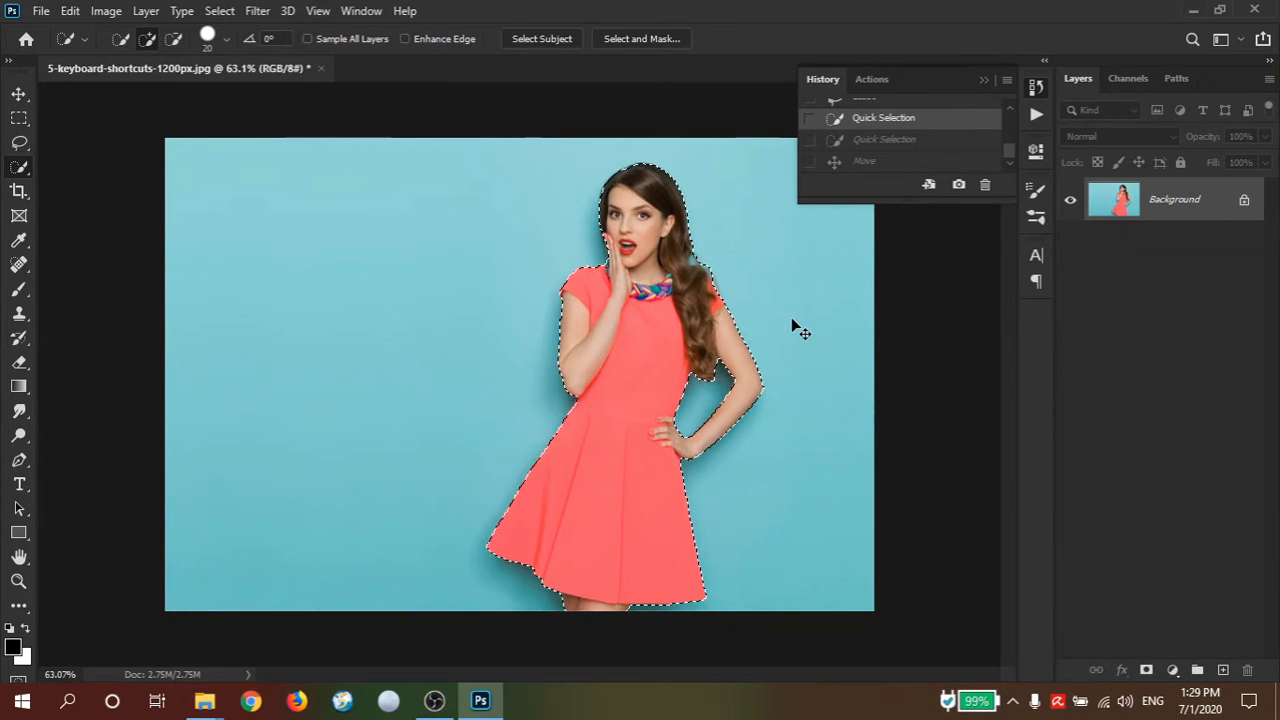
key("ctrl+d")
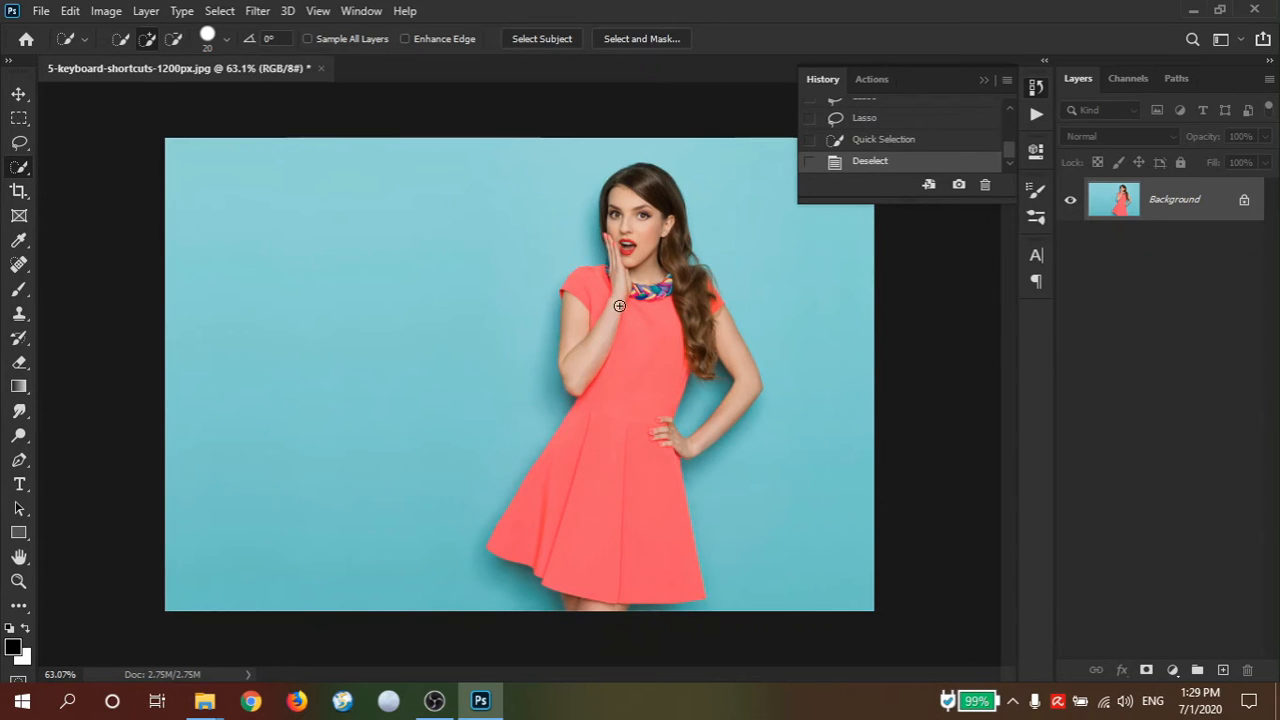
key("ctrl+z")
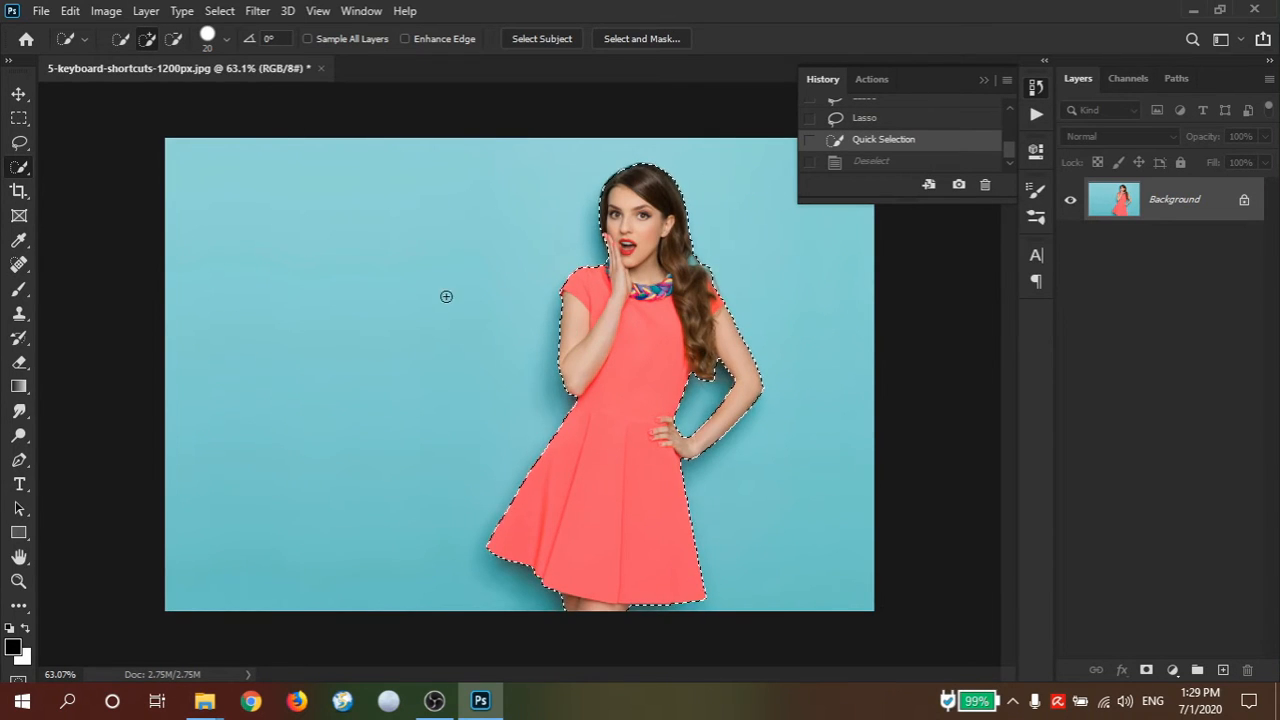
- Deselect the woman and switch to the Magic Wand Tool
left_click(220, 12)
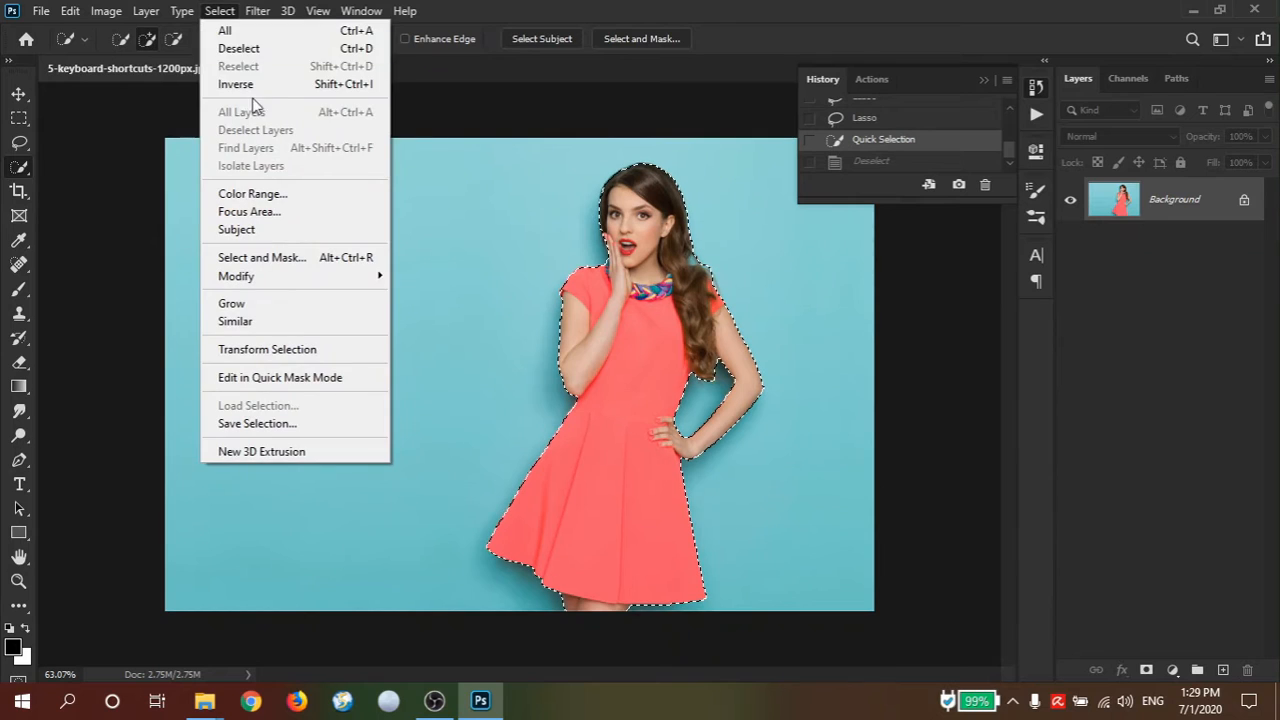
left_click(277, 52)
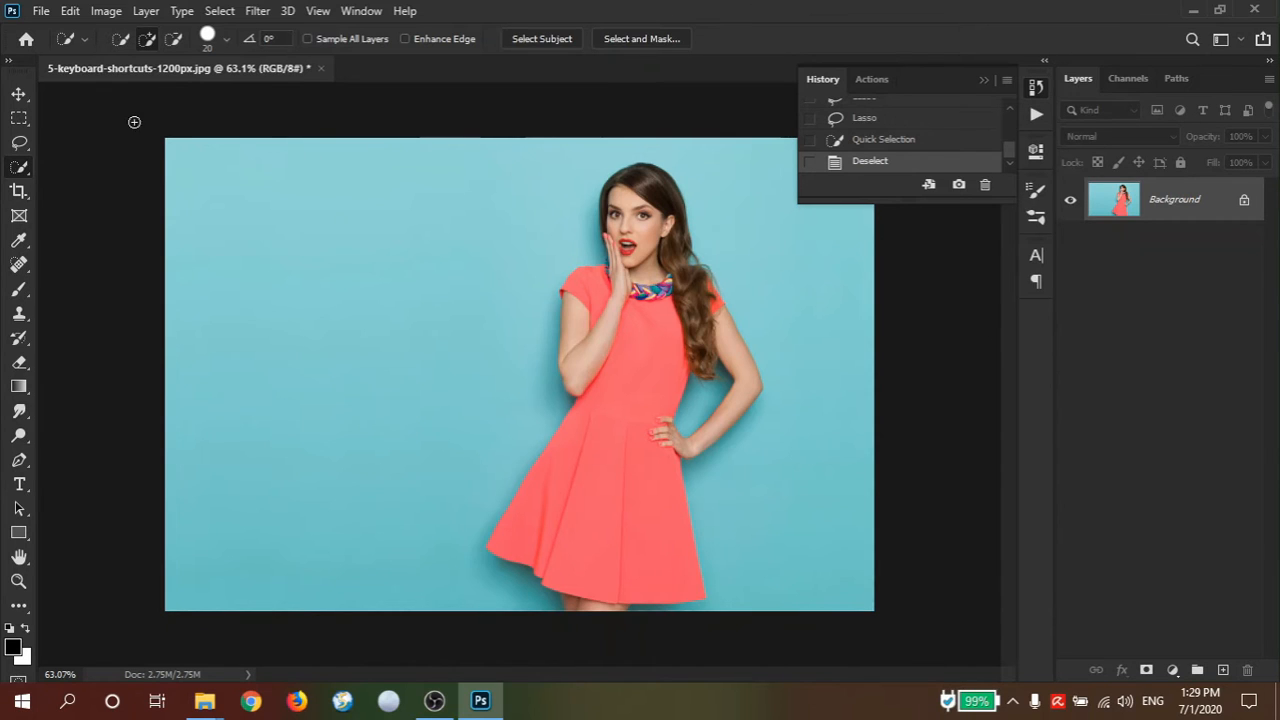
right_click(19, 167)
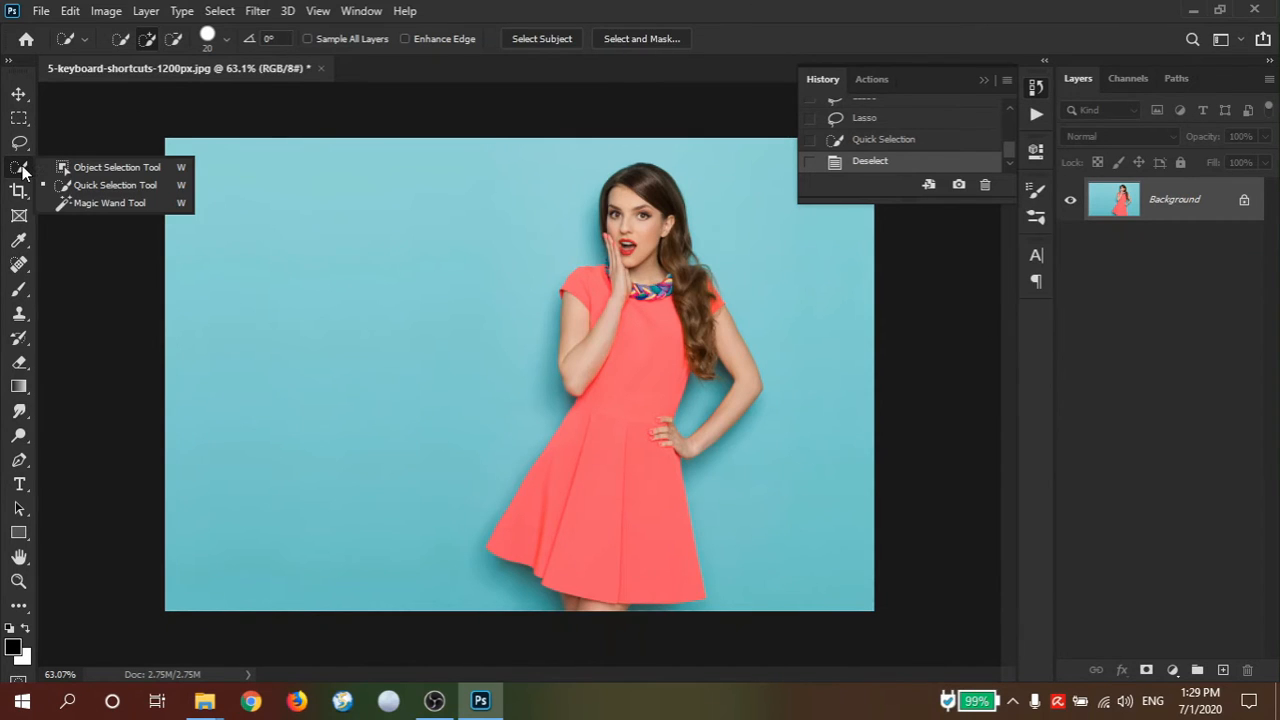
left_click(152, 204)
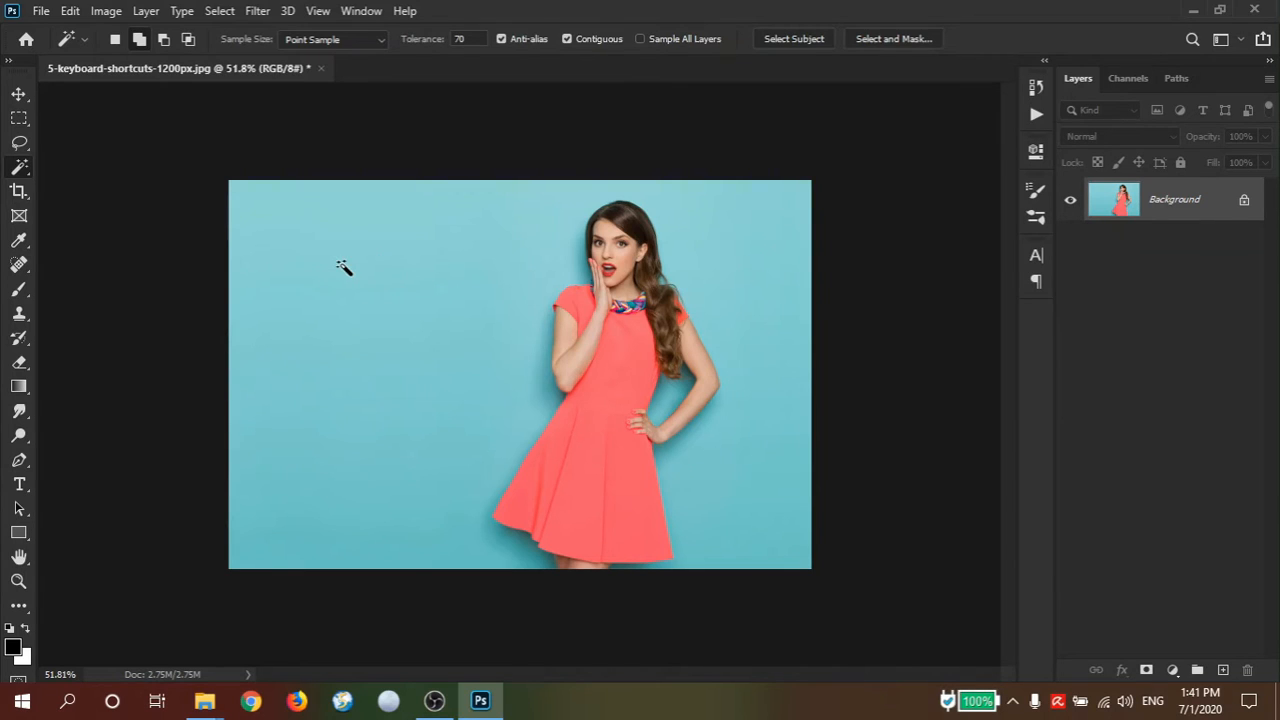
- Try Magic Wand selections of the blue background at tolerance 1 and tolerance 5, subtract the lower area and clear the selection
left_click(479, 43)
left_click(298, 233)
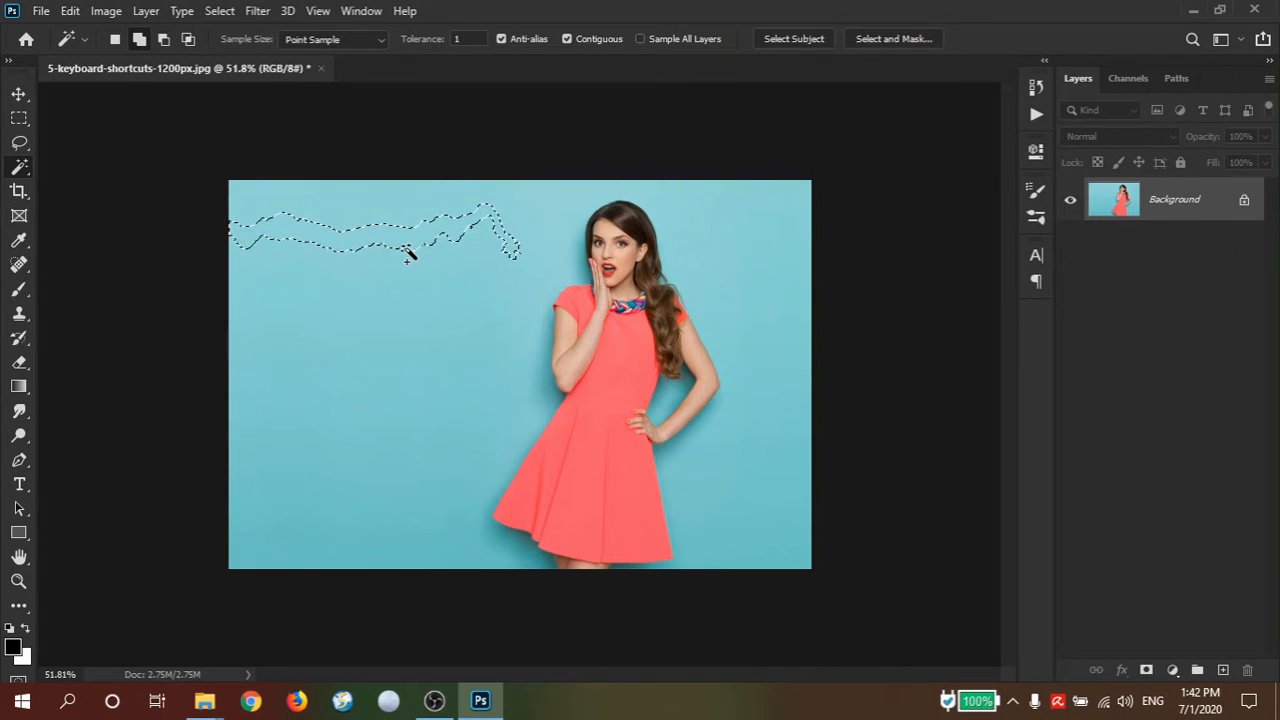
left_click(468, 40)
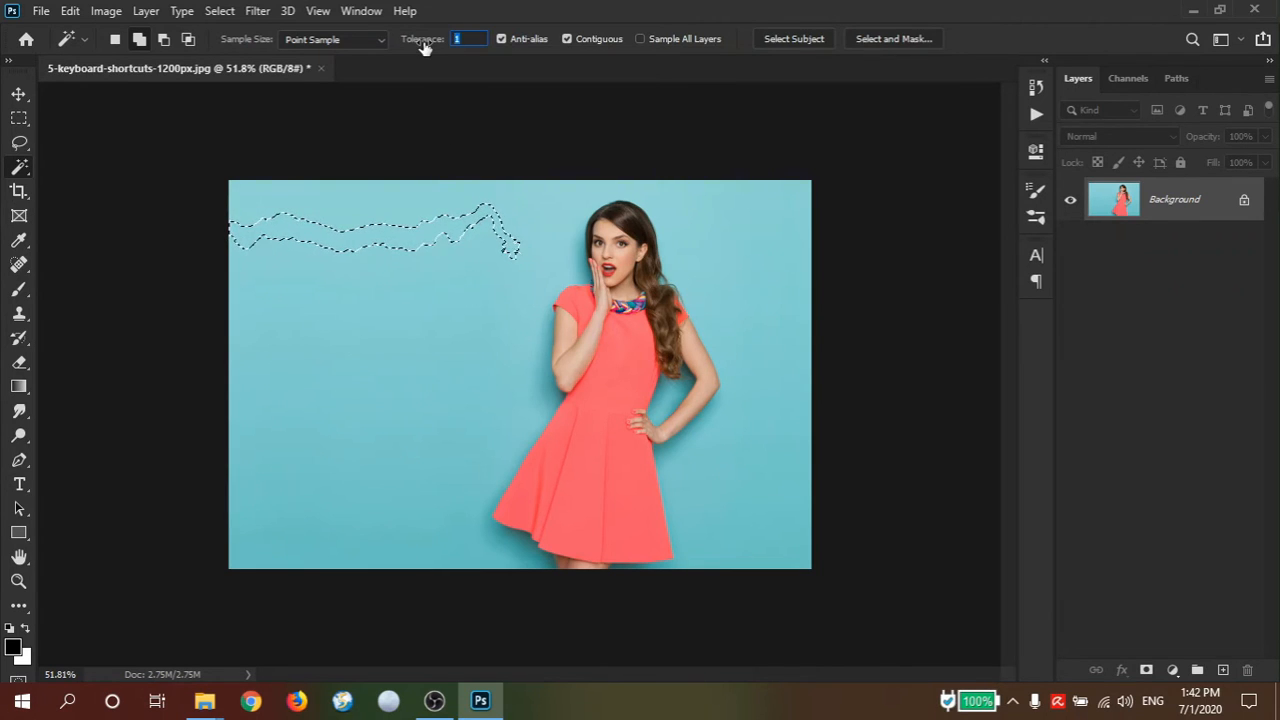
type("5")
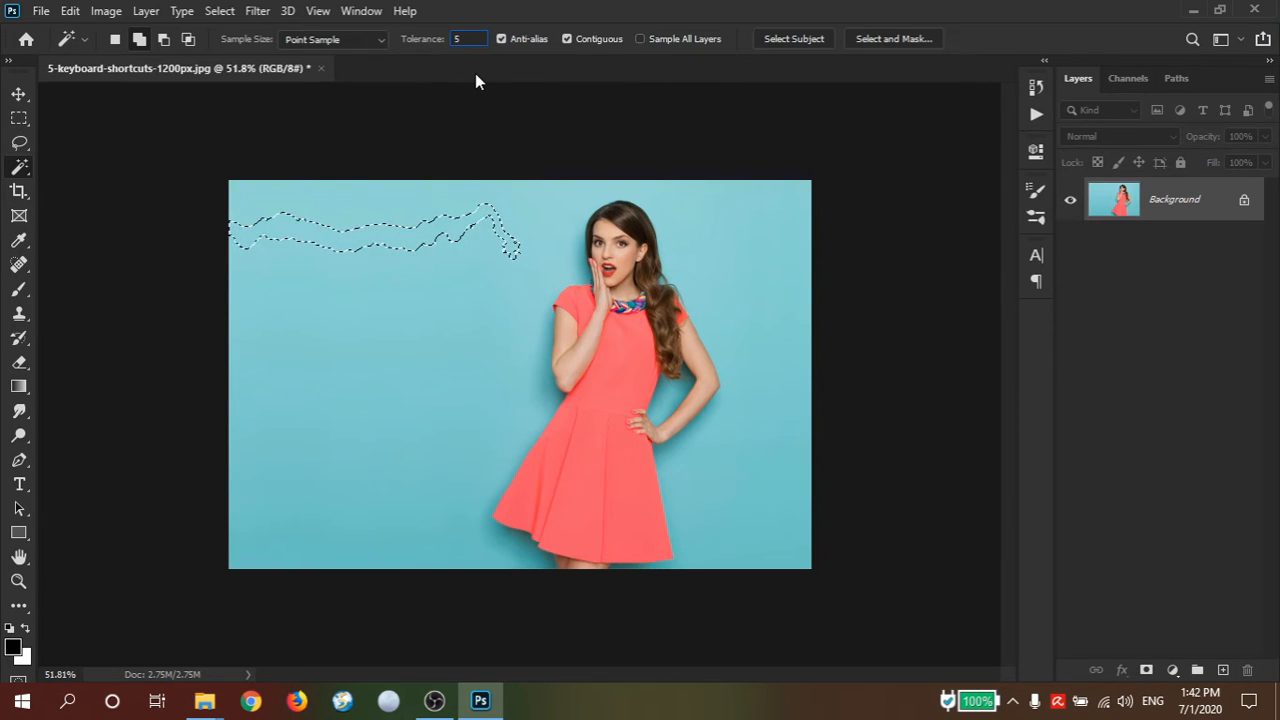
left_click(278, 388, "shift")
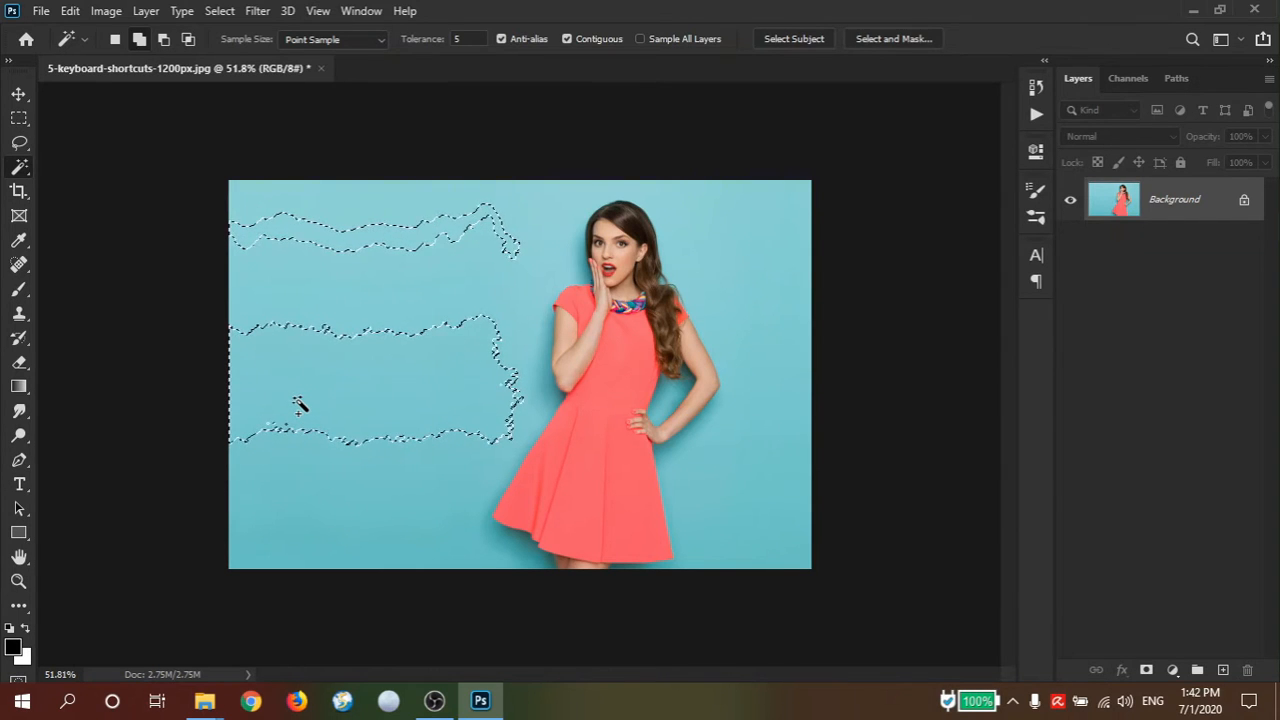
left_click(300, 405, "alt")
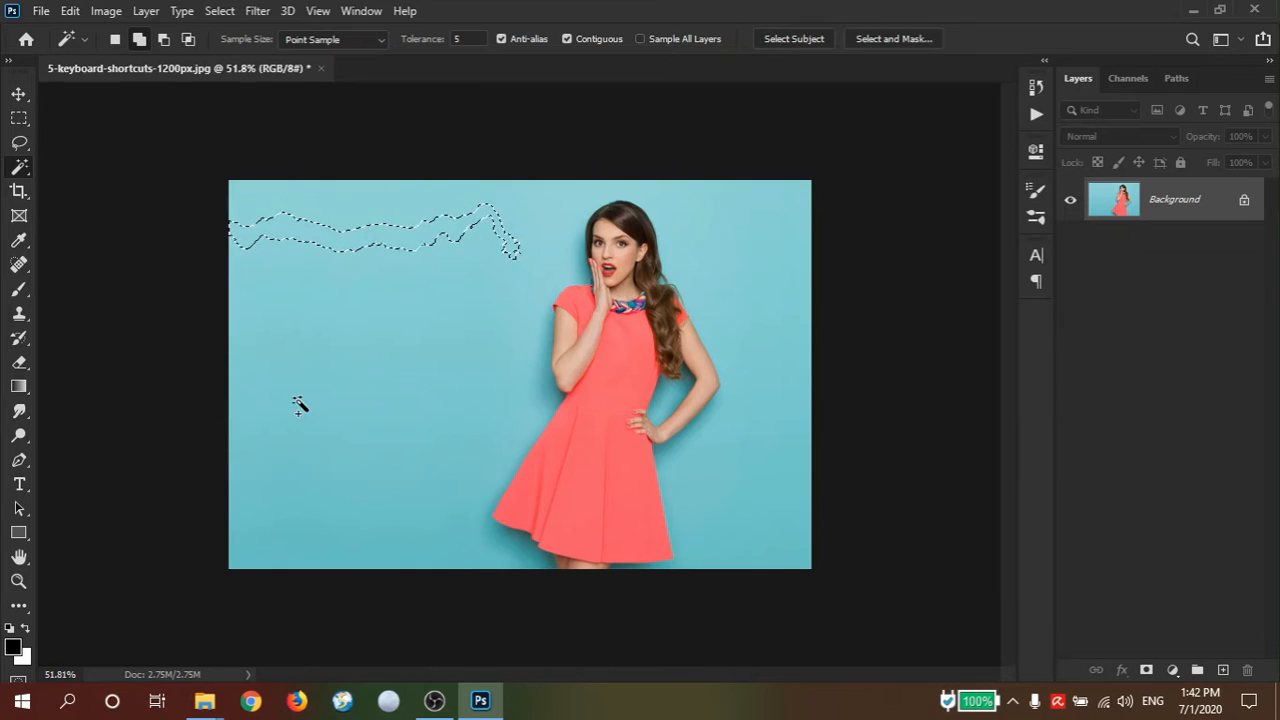
key("ctrl+d")
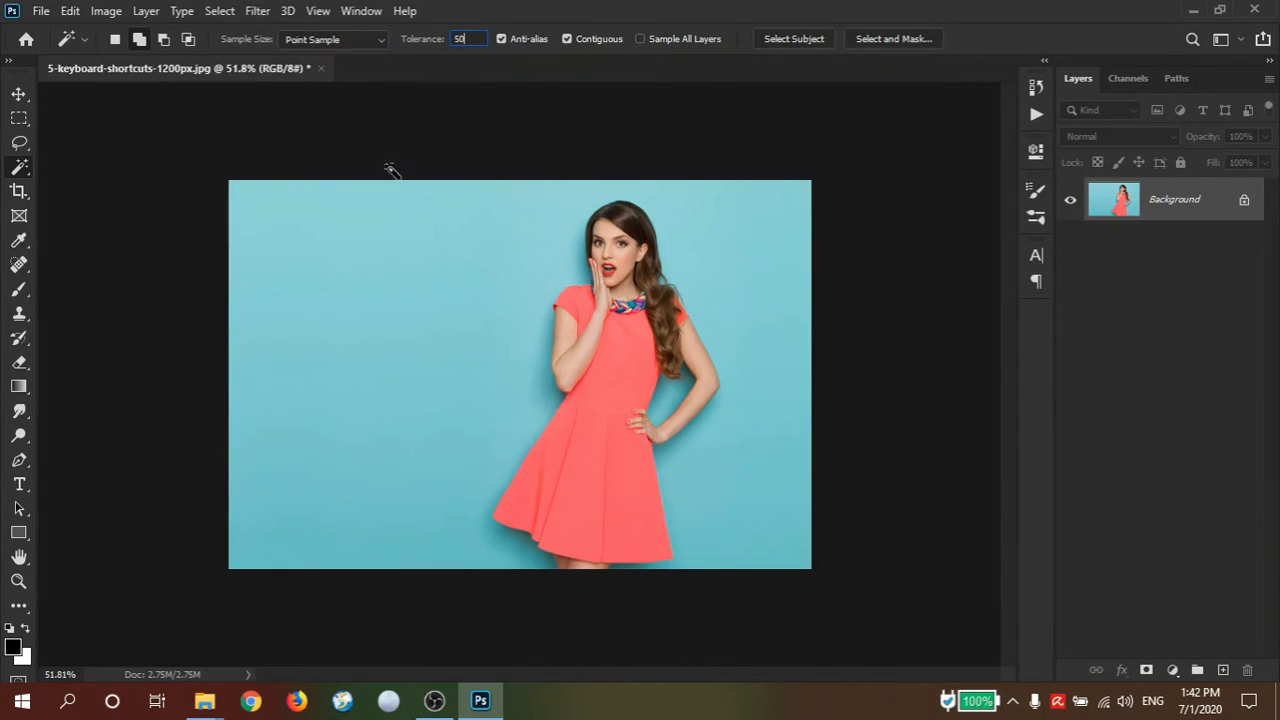
- Select the blue background with the Magic Wand at a tolerance of 50 and inspect the selection edge beside the raised arm's elbow
left_click(275, 243)
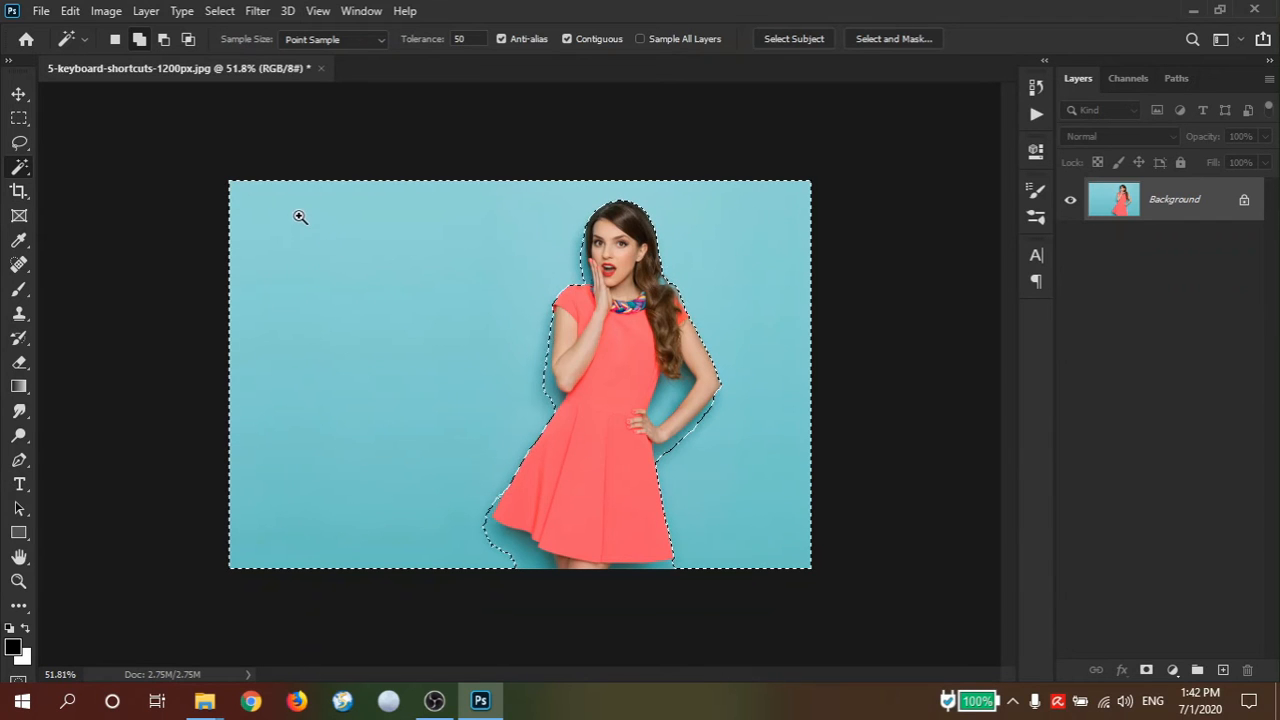
left_click_drag(346, 257, 223, 263)
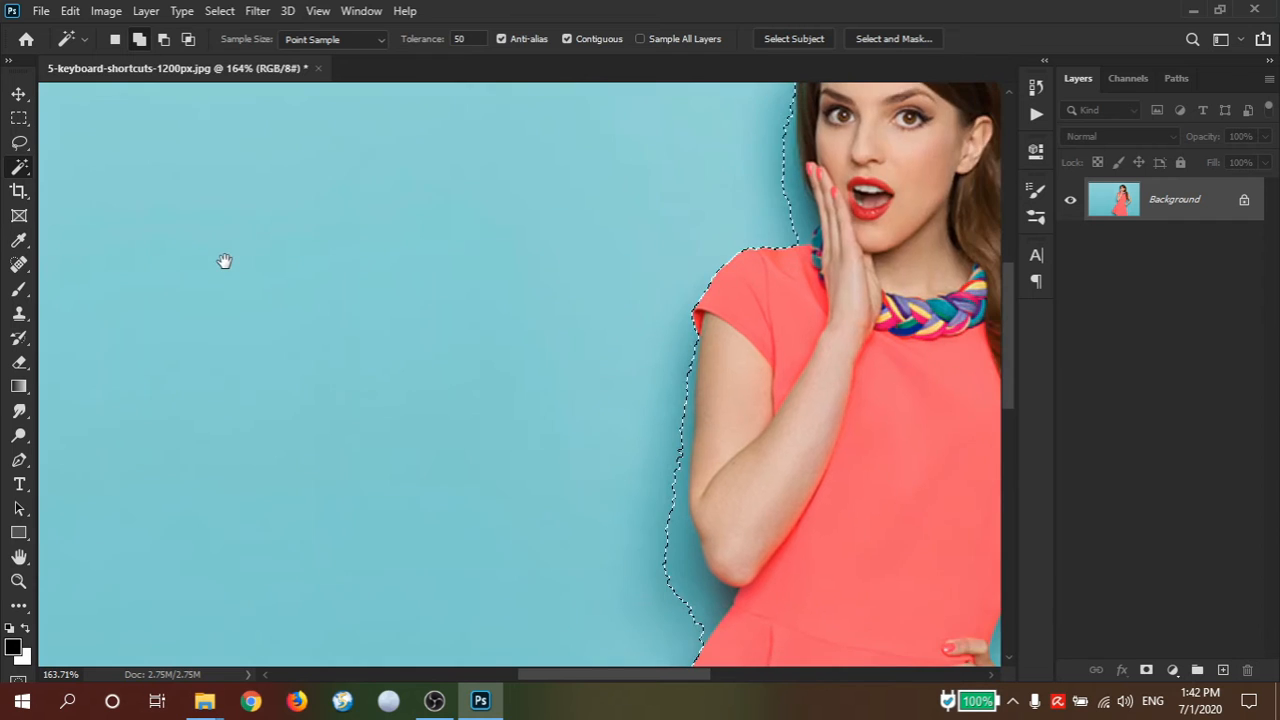
left_click_drag(646, 480, 531, 354)
left_click_drag(551, 443, 606, 506)
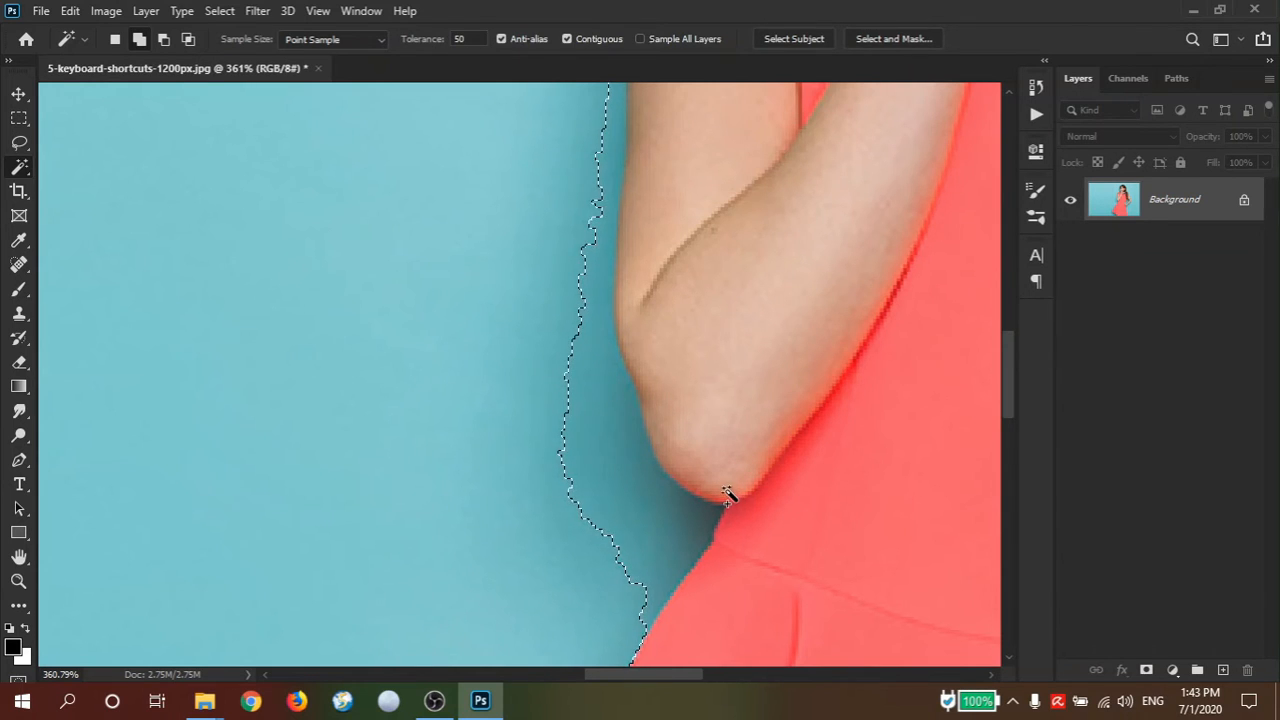
- Sample the shadowed and lighter blues beside the elbow with the Eyedropper to compare their tones on both sides of the selection edge
left_click(10, 238)
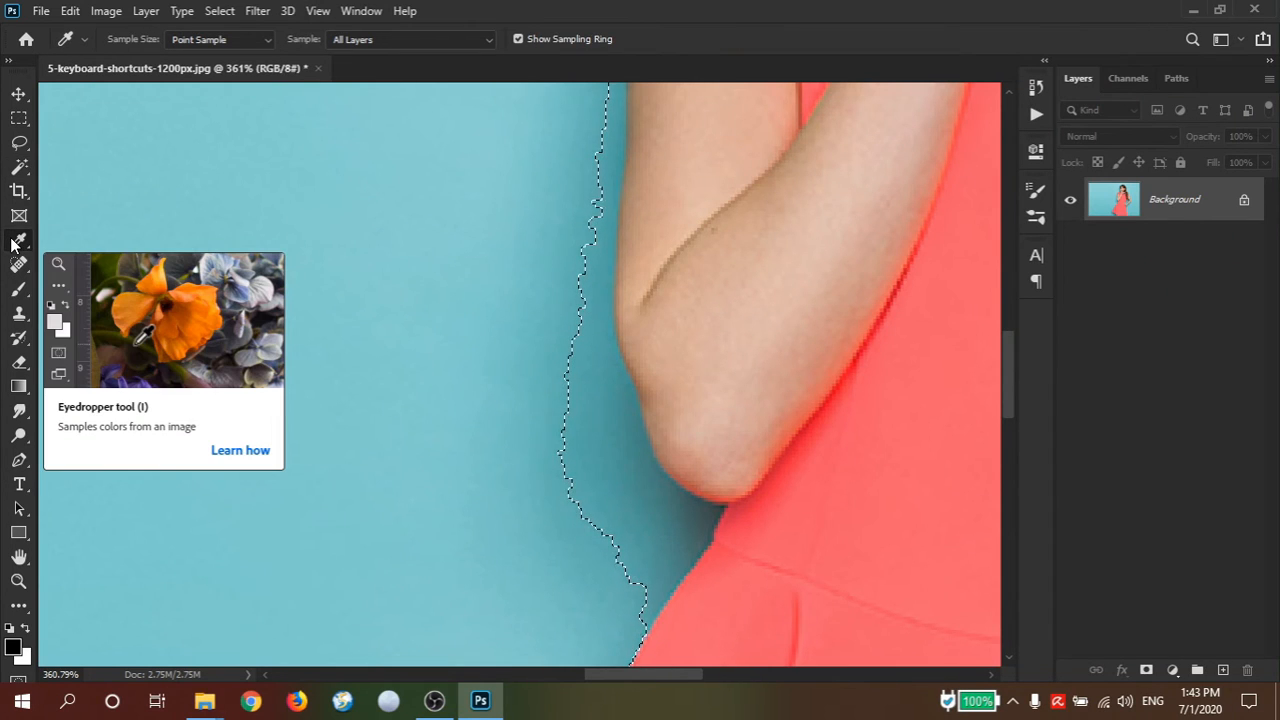
left_click(625, 453)
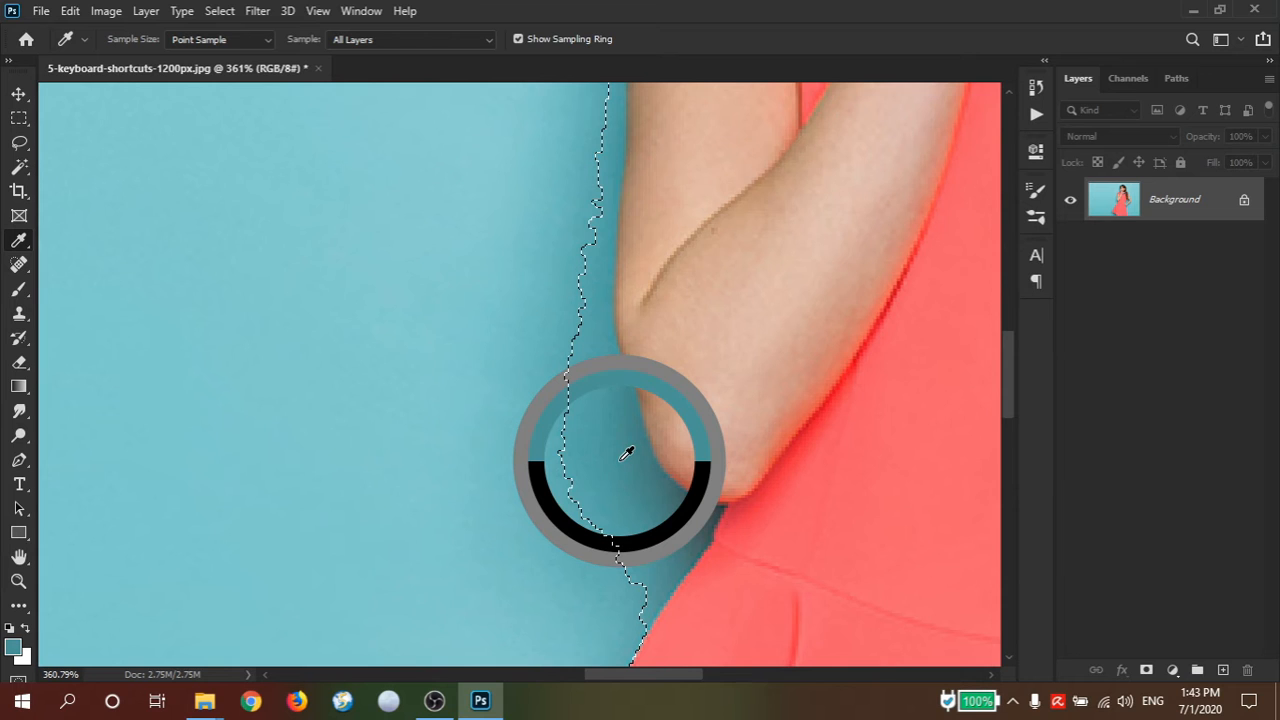
left_click_drag(625, 453, 633, 466)
mouse_move(642, 481)
left_mouse_down()
mouse_move(663, 509)
mouse_move(346, 403)
mouse_move(647, 517)
mouse_move(626, 481)
left_mouse_up()
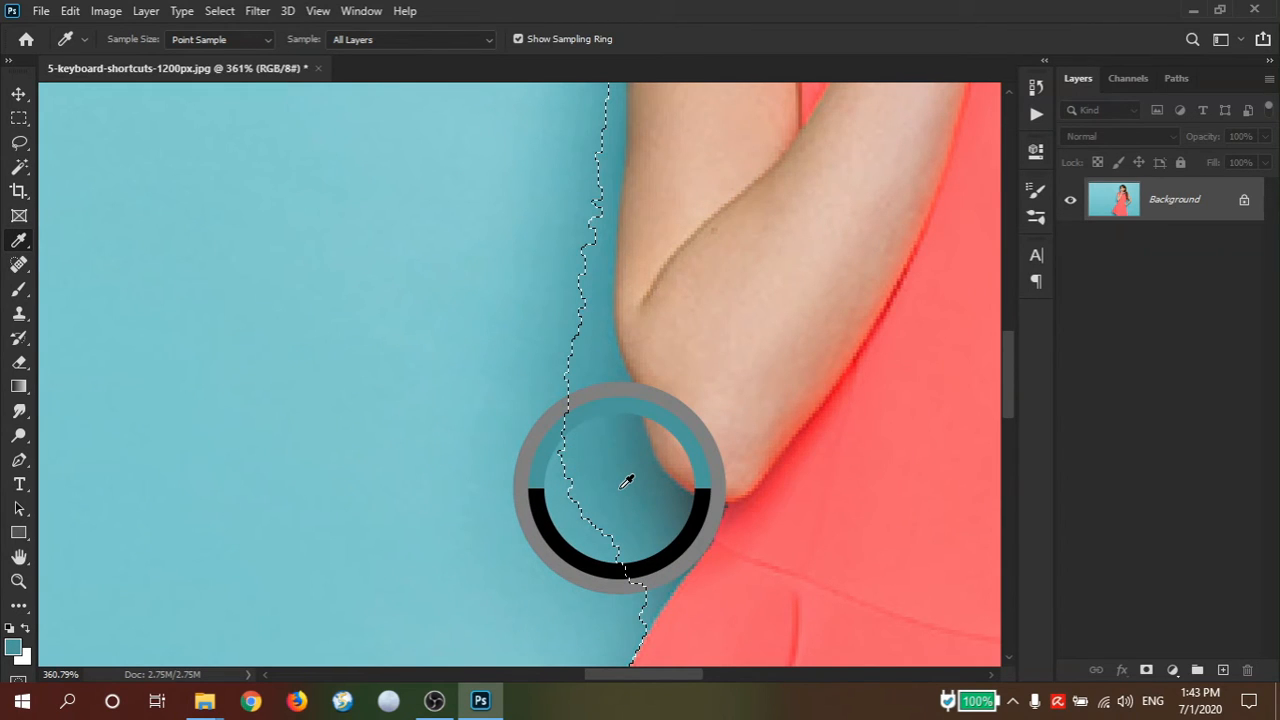
left_click_drag(626, 481, 459, 414)
scroll(558, 450, "up", 2)
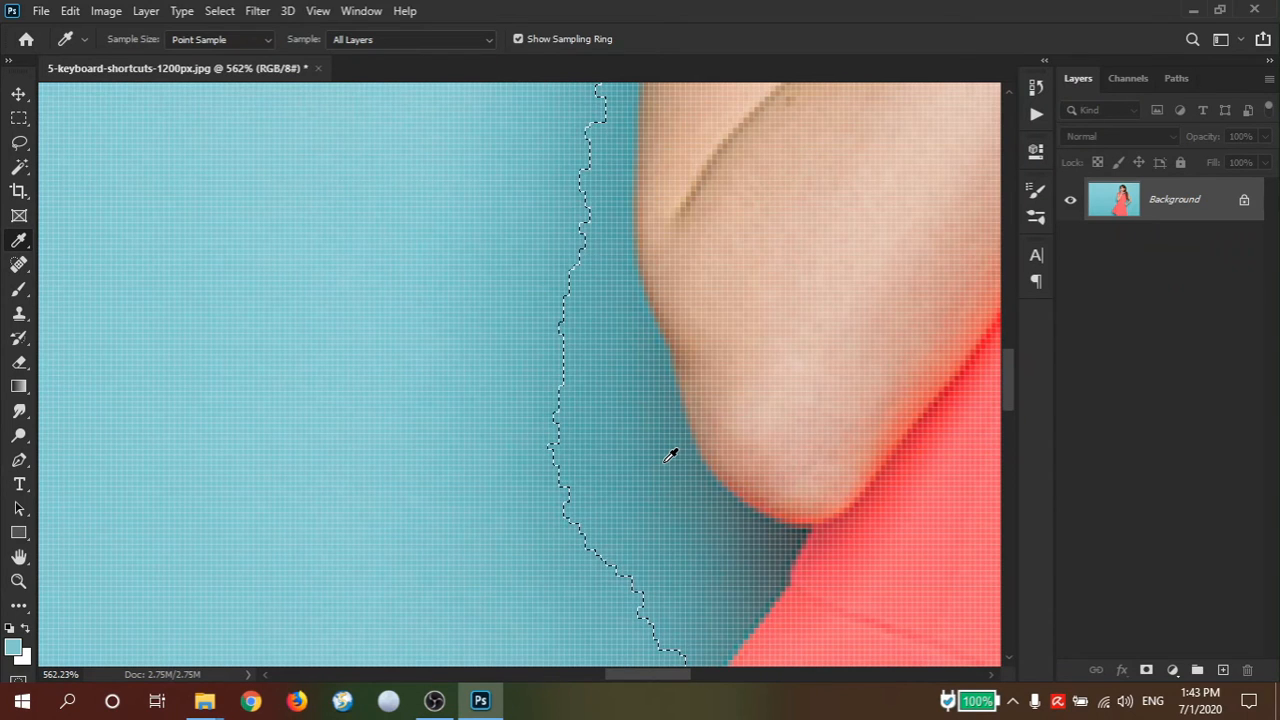
left_click_drag(732, 429, 729, 403)
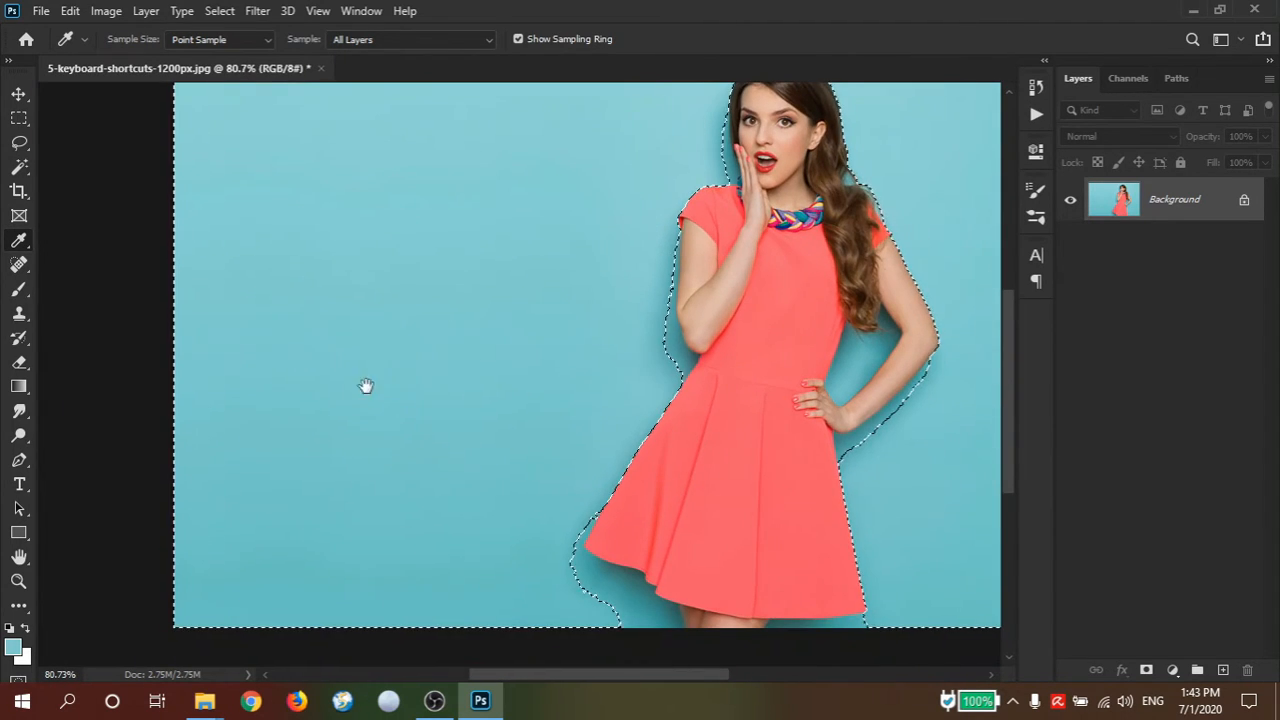
- Add the shadow beside the raised arm's elbow to the background selection with the Magic Wand at tolerance 50
left_click(21, 171)
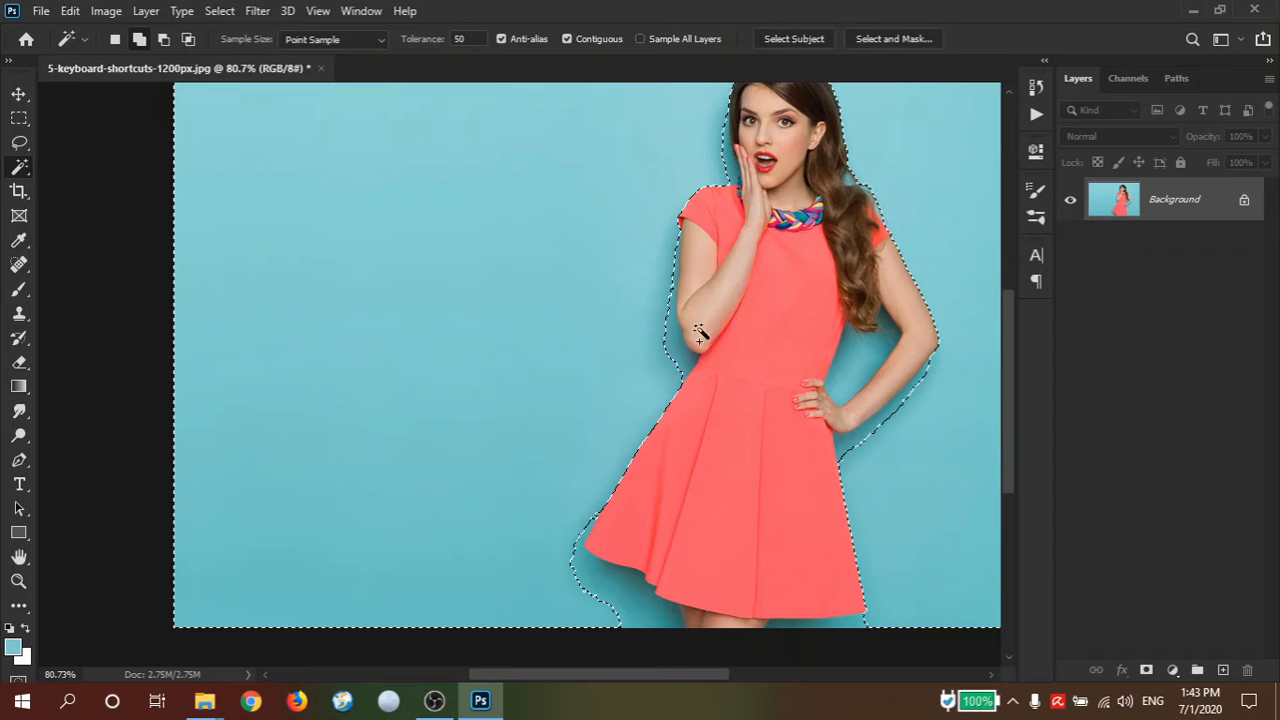
scroll(660, 309, "up", 10)
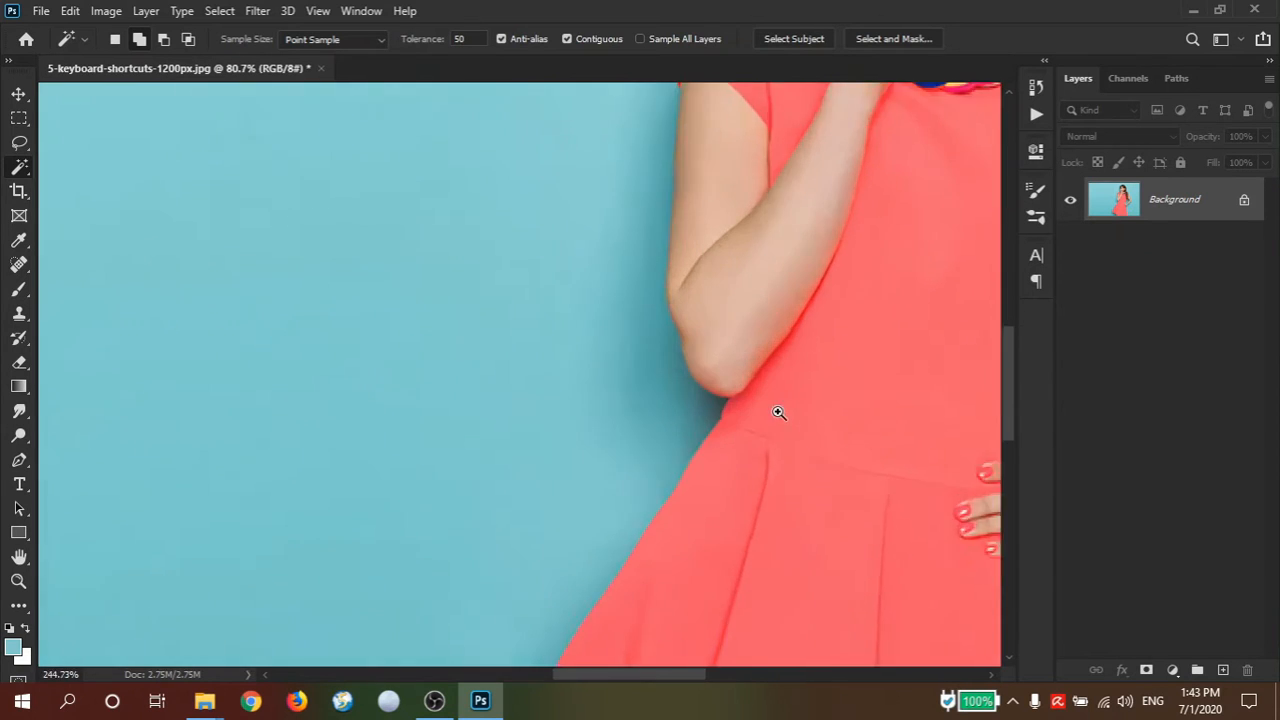
left_click(658, 500)
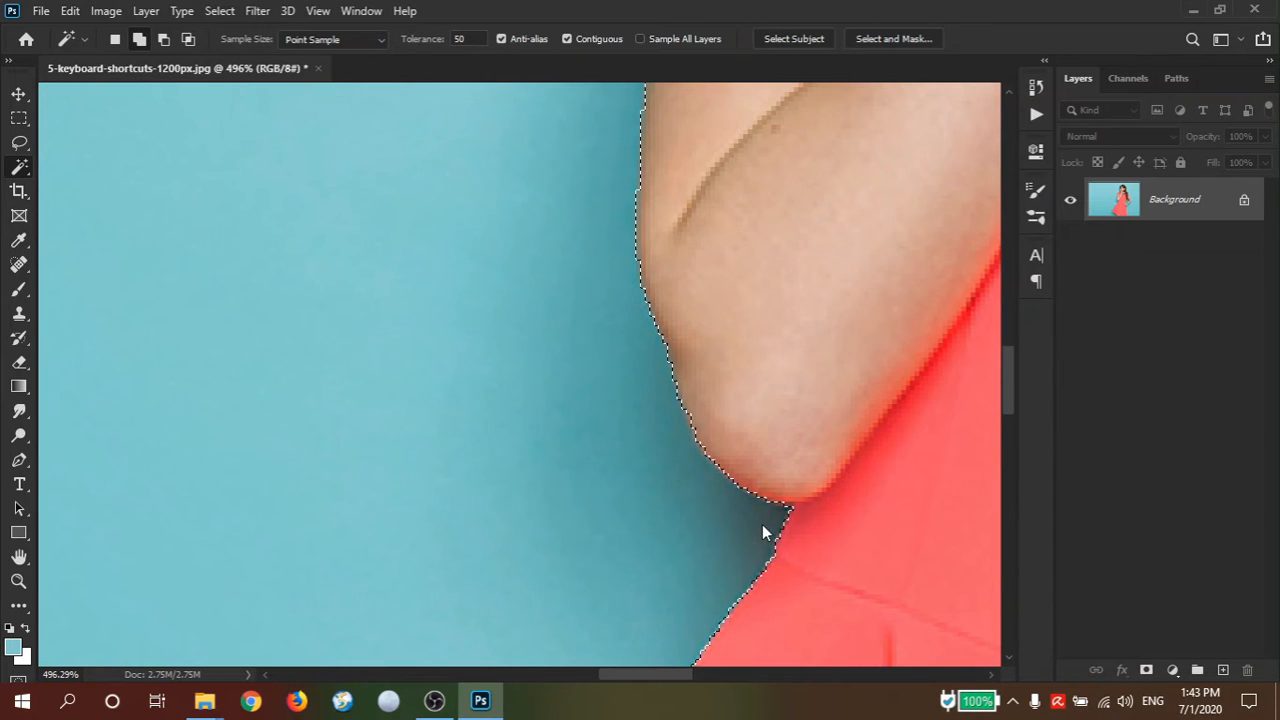
- Add the shadowed background between the hair, raised hand and shoulder to the selection with the Magic Wand
left_click_drag(740, 237, 730, 512)
scroll(730, 512, "down", 8)
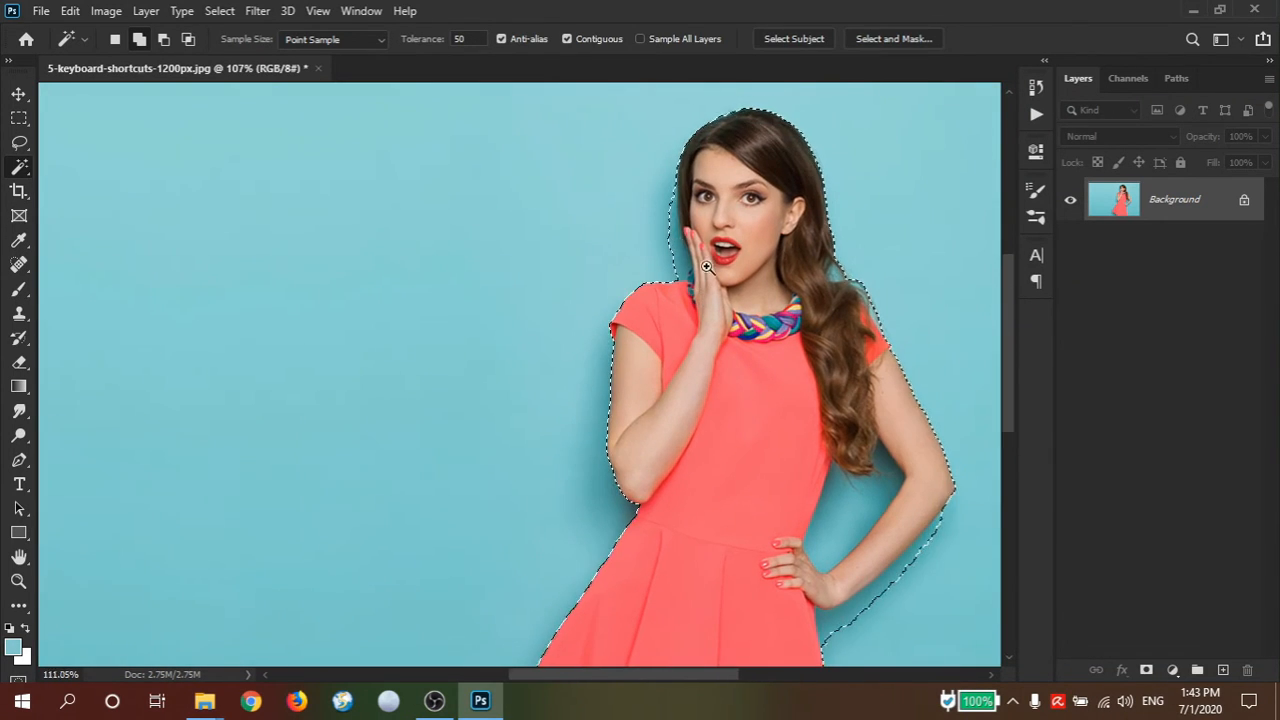
scroll(771, 337, "up", 8)
scroll(752, 360, "down", 7)
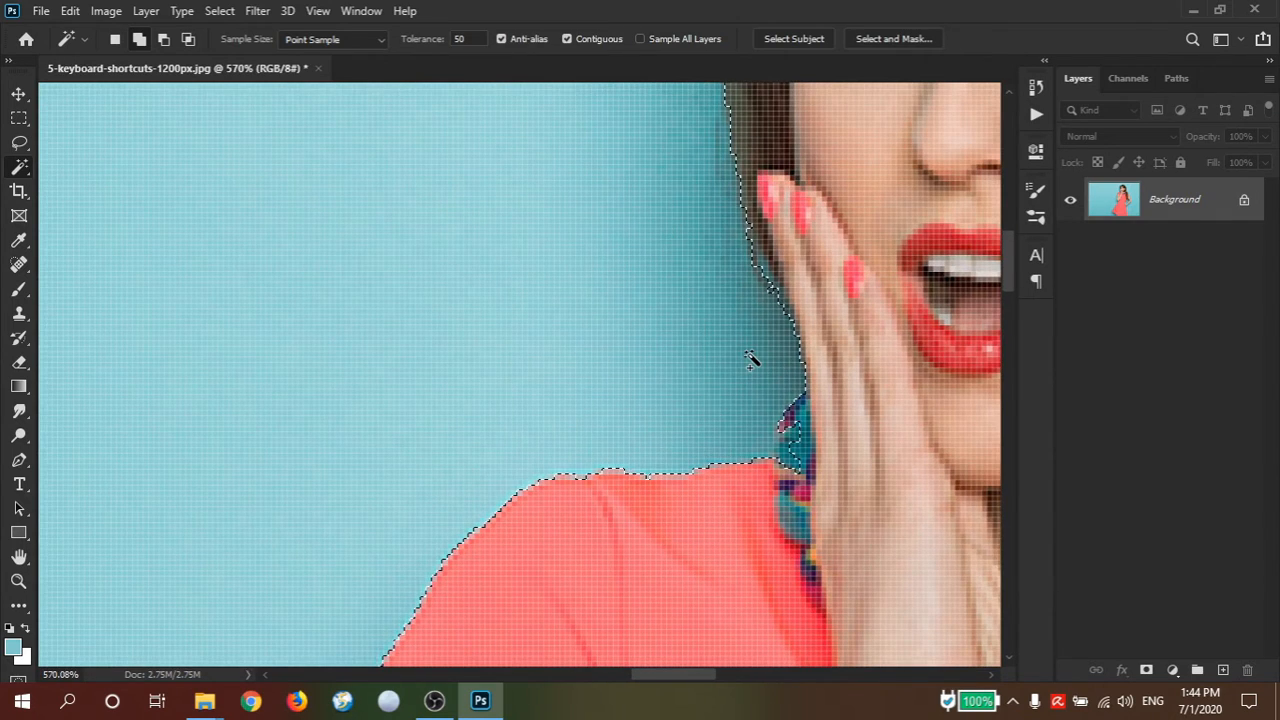
- Add the shadow beneath the bent forearm, beside the hand on the hip, to the background selection
scroll(649, 344, "down", 2)
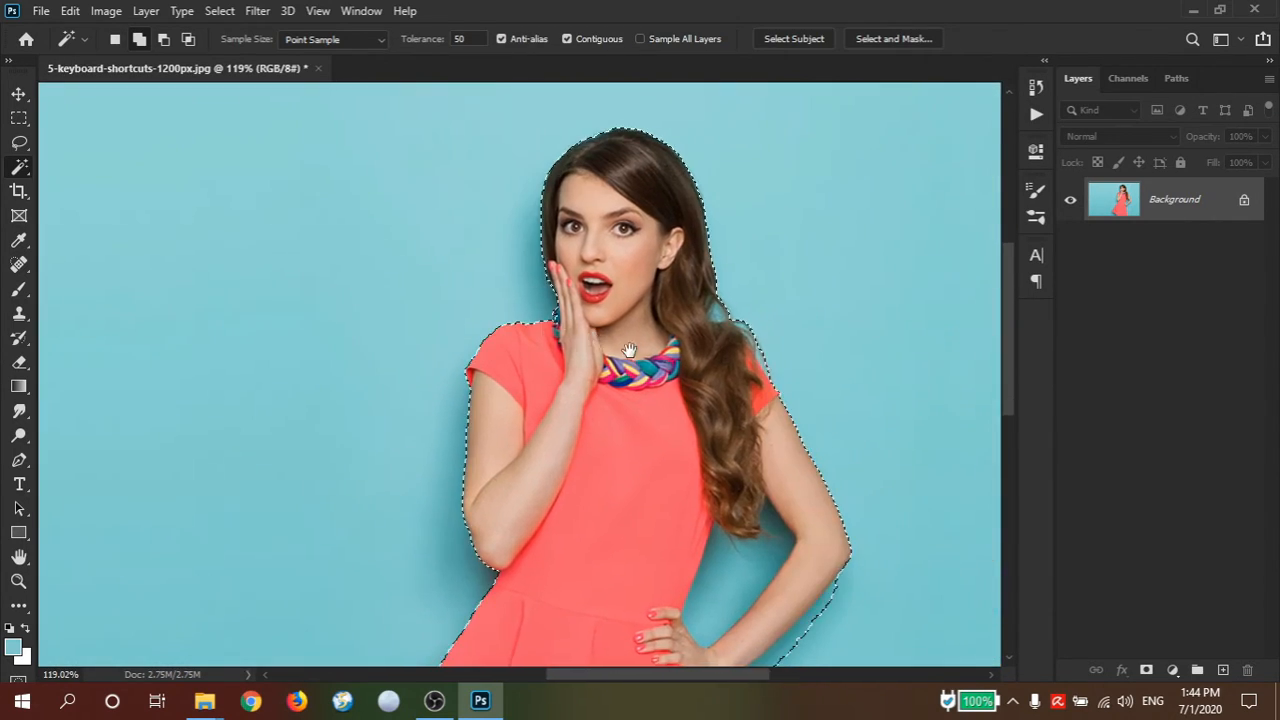
scroll(537, 423, "up", 8)
scroll(663, 486, "down", 5)
scroll(623, 377, "down", 10)
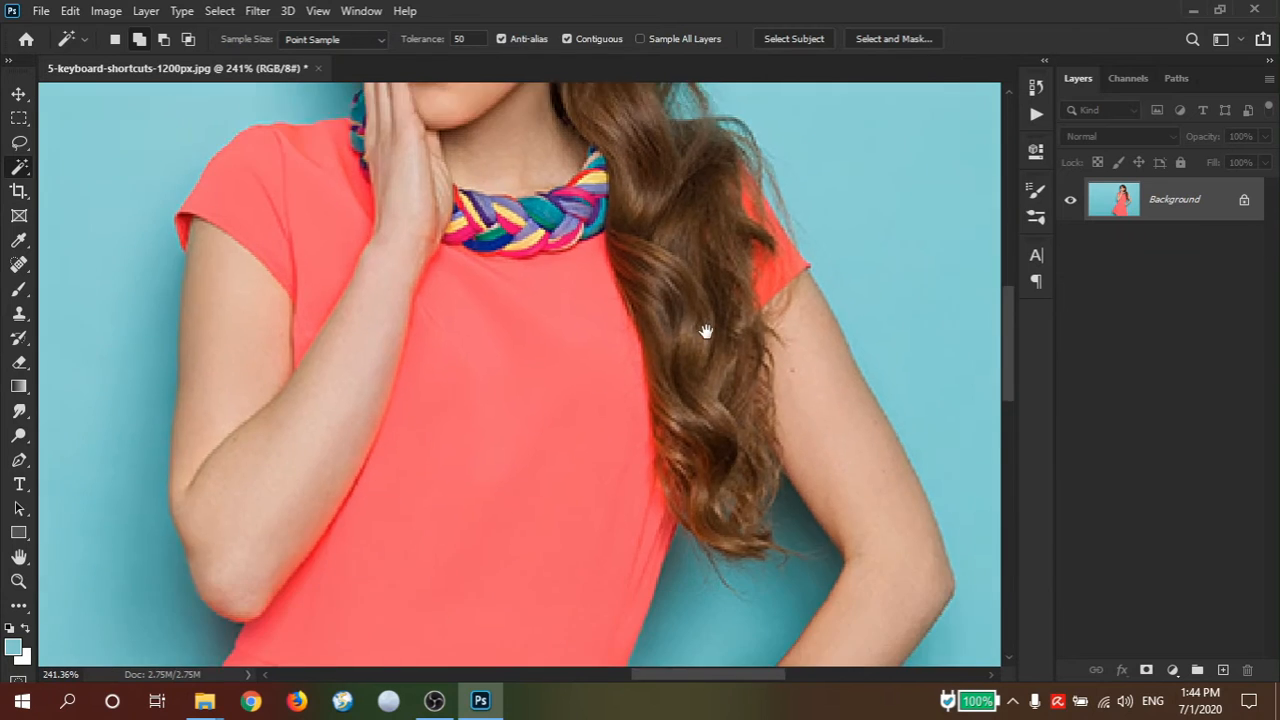
scroll(729, 443, "up", 1)
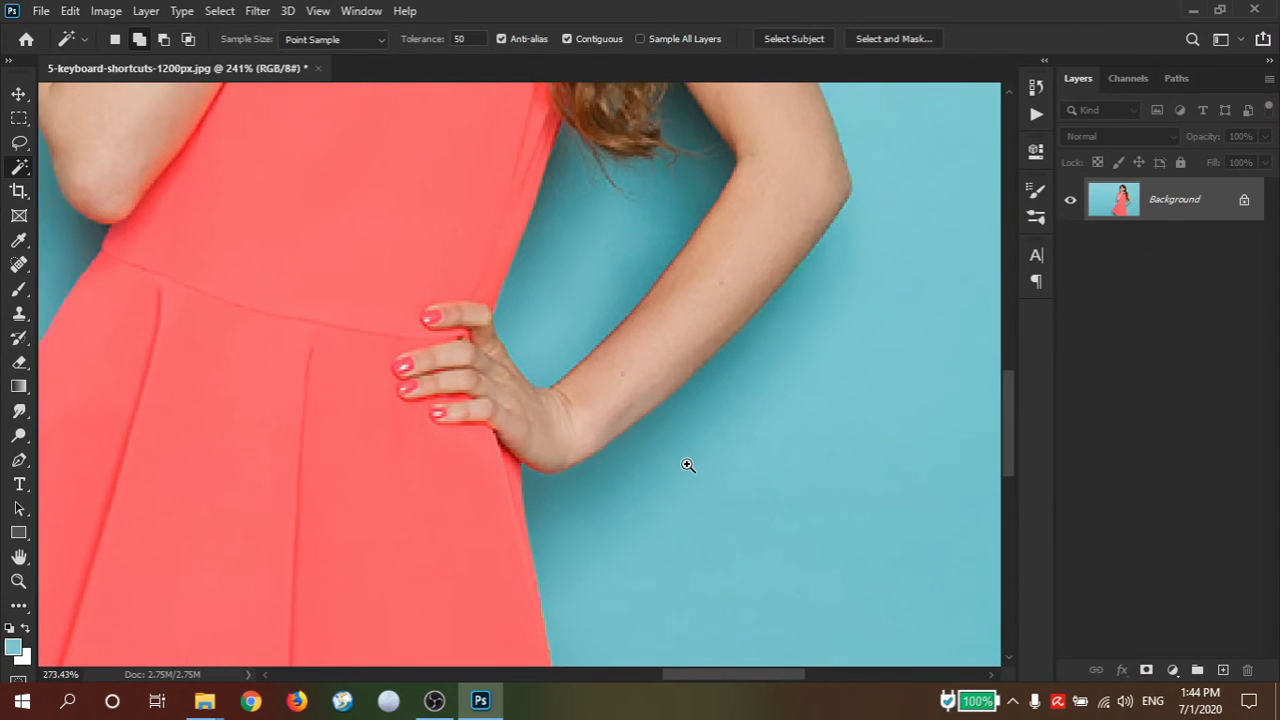
left_click(580, 488, "shift")
- Add the dark shadow under the dress hem, down to the outer edge of the leg on the empty-background side, to the selection
key("space")
left_click_drag(694, 402, 799, 538)
left_click_drag(806, 308, 960, 252)
left_click_drag(675, 496, 575, 560)
left_click_drag(566, 620, 643, 380)
left_click_drag(692, 477, 780, 511)
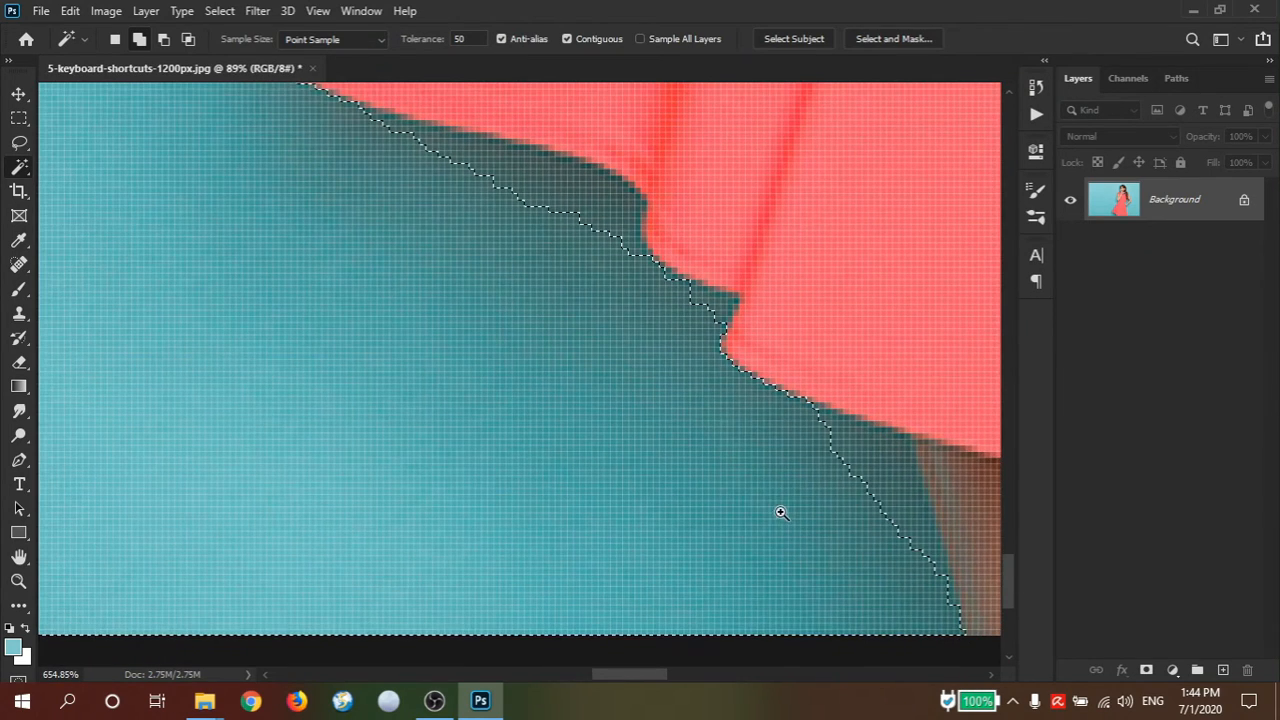
left_click_drag(651, 340, 609, 304)
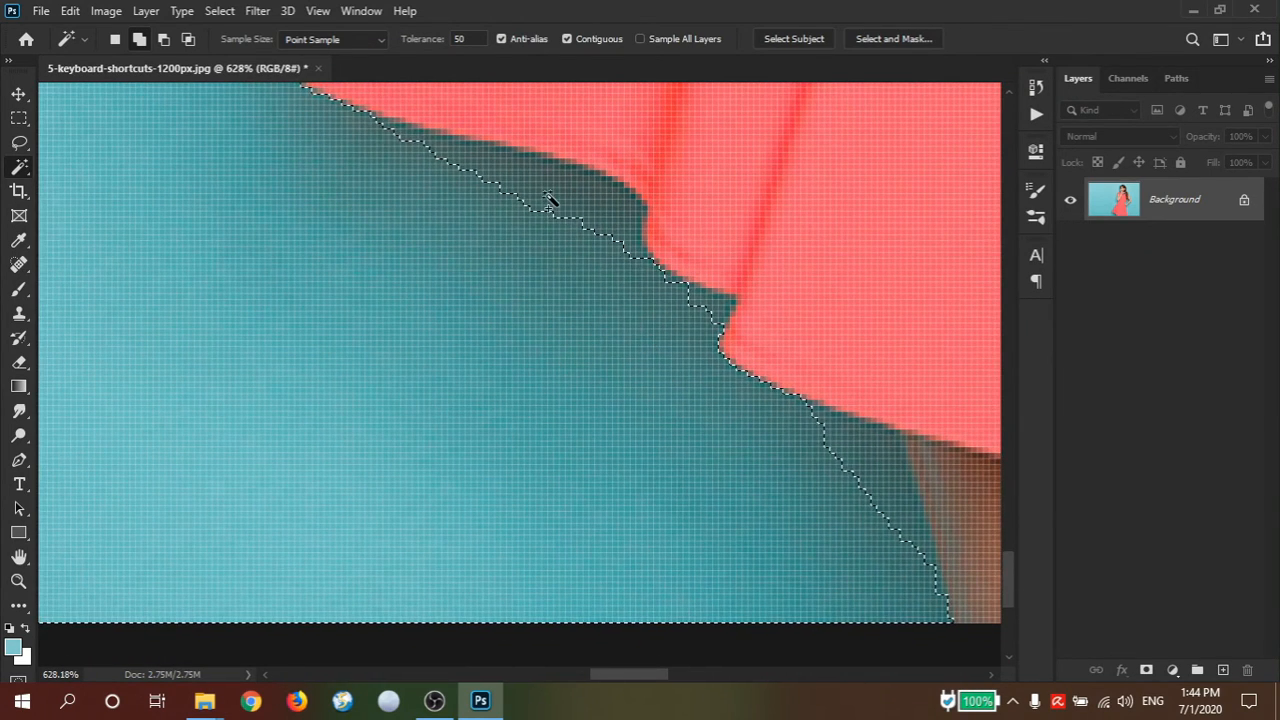
left_click_drag(690, 394, 585, 329)
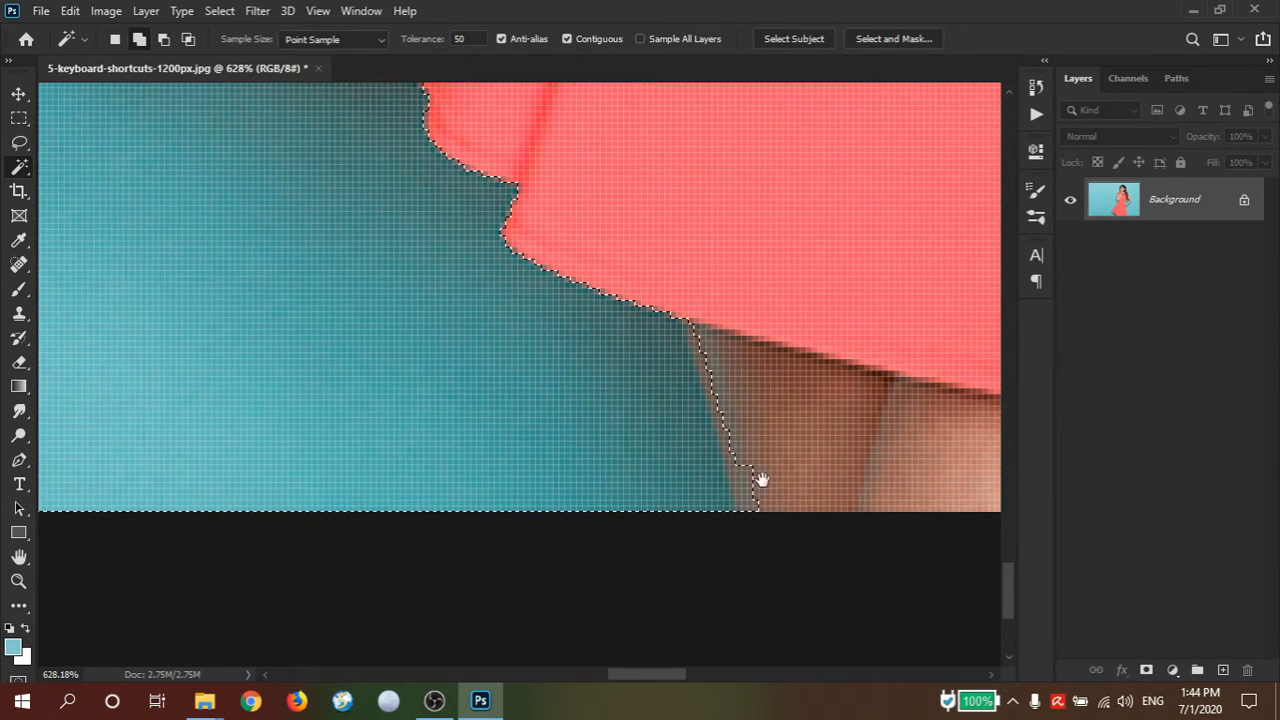
- Add the shadow under the hem on the legs' other side and subtract the wrongly selected strip of leg from the selection
left_click_drag(849, 457, 369, 334)
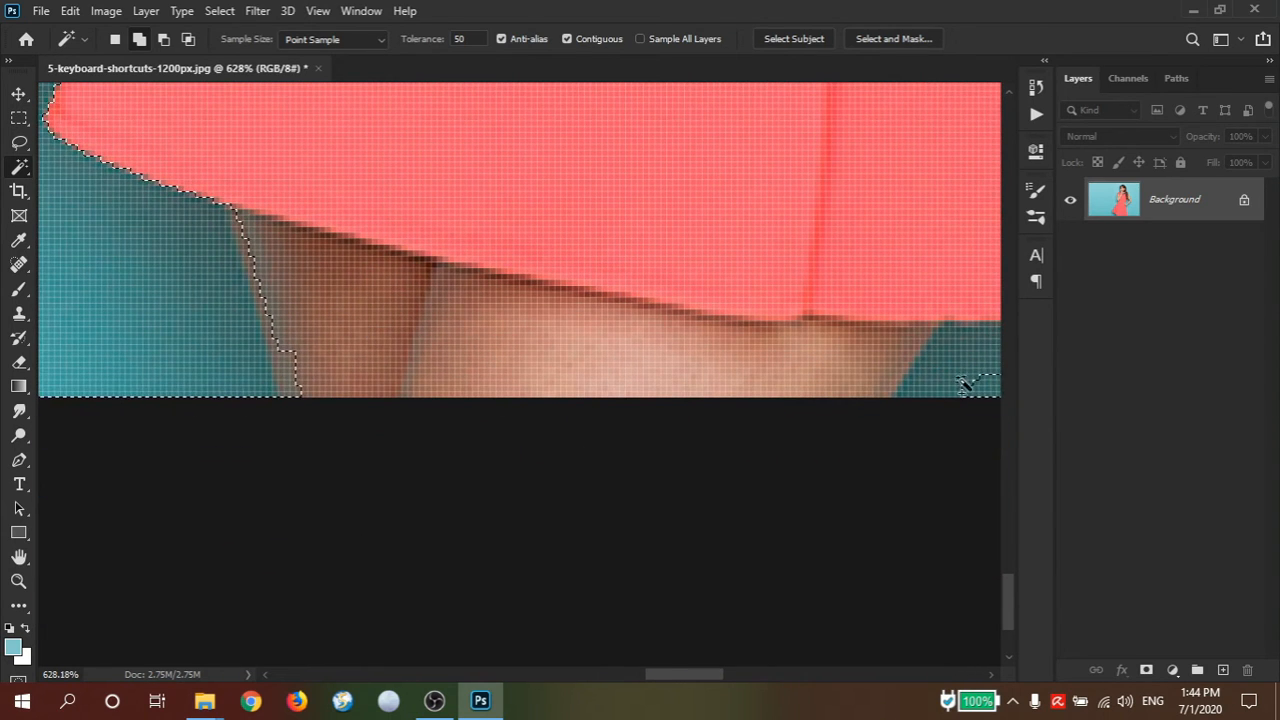
left_click_drag(894, 394, 140, 357)
left_click_drag(351, 371, 309, 400)
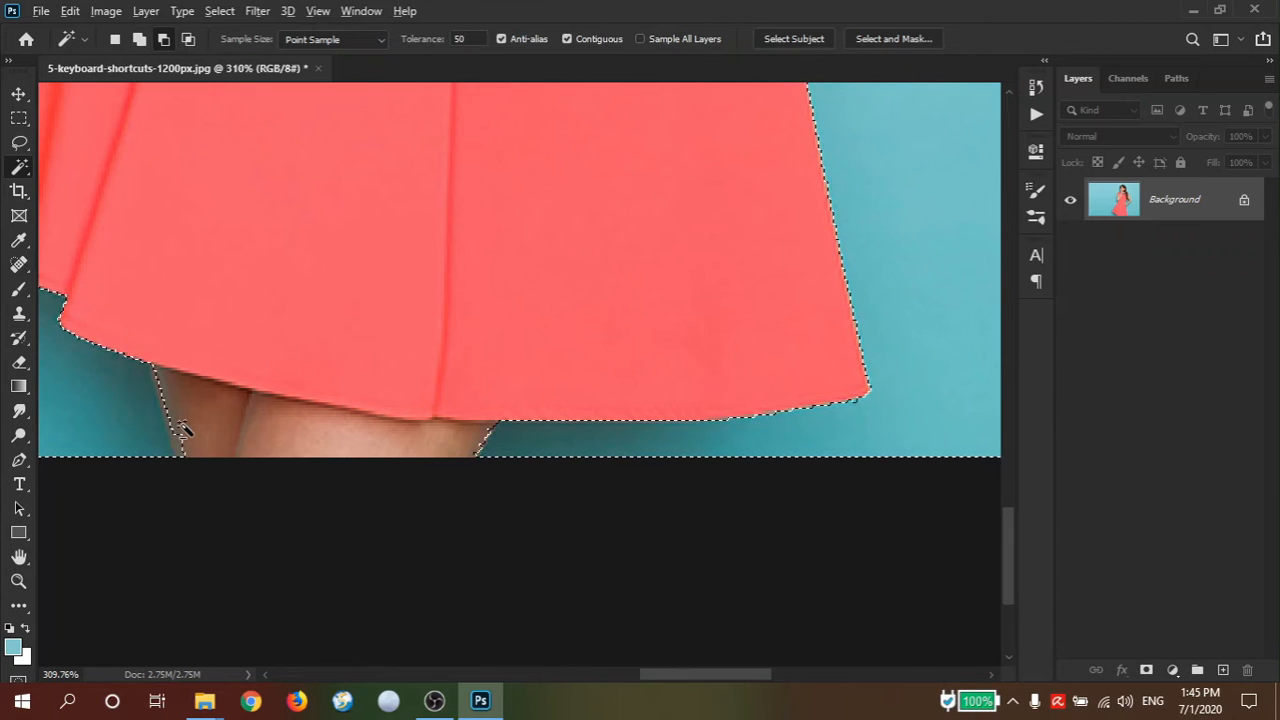
scroll(506, 447, "down", 1)
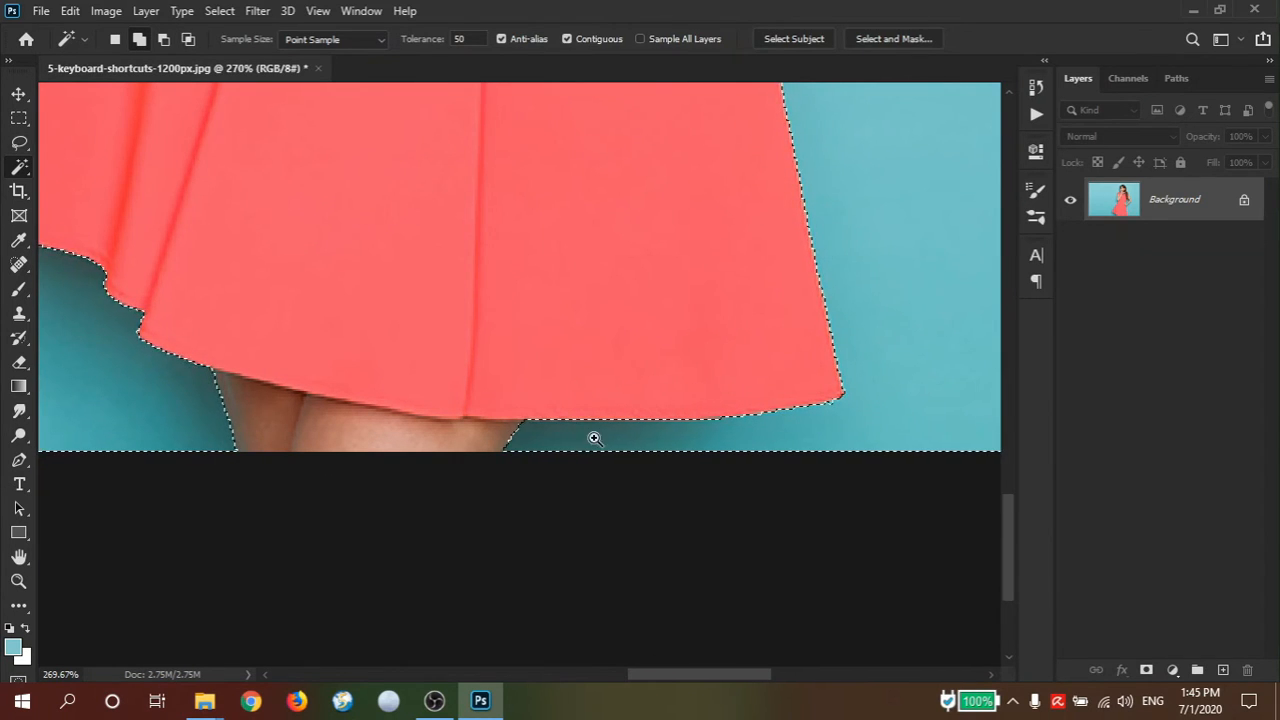
- Add the enclosed background between the bent arm, hair and waist to the selection, and subtract the curled hair ends with the Magic Wand
scroll(660, 405, "down", 2)
left_click_drag(641, 292, 627, 562)
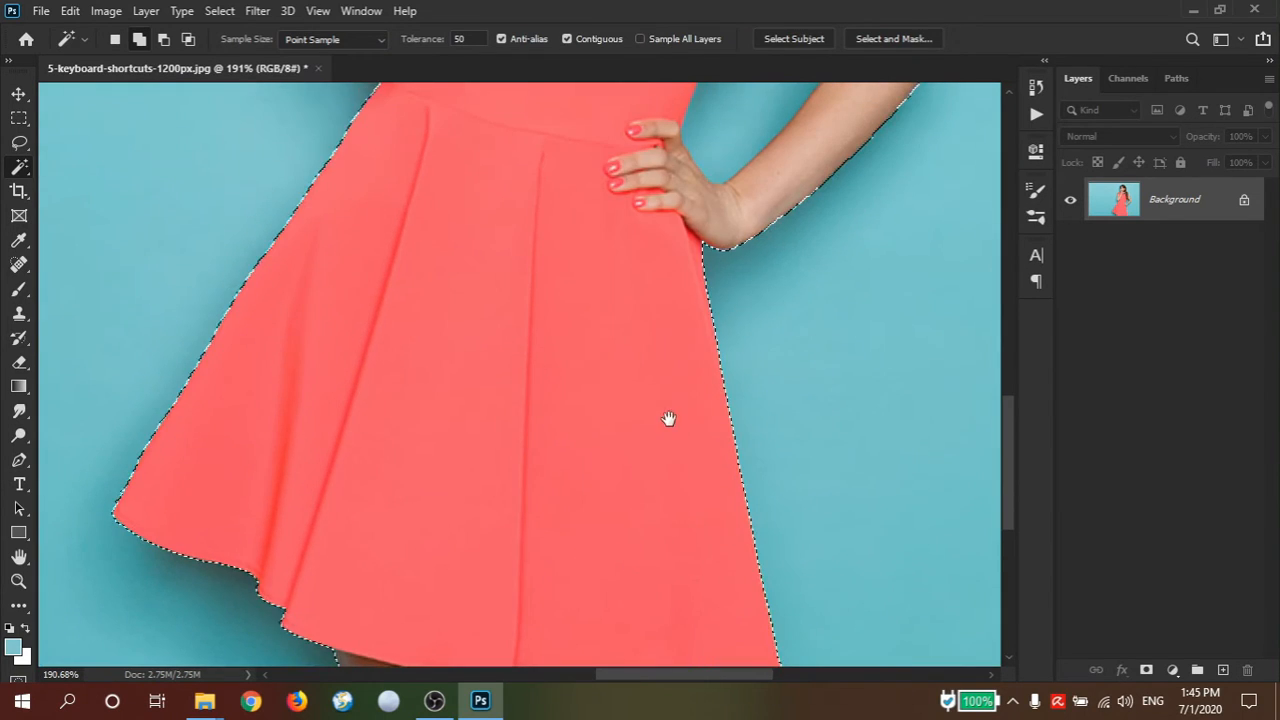
scroll(669, 369, "down", 3)
scroll(684, 357, "up", 4)
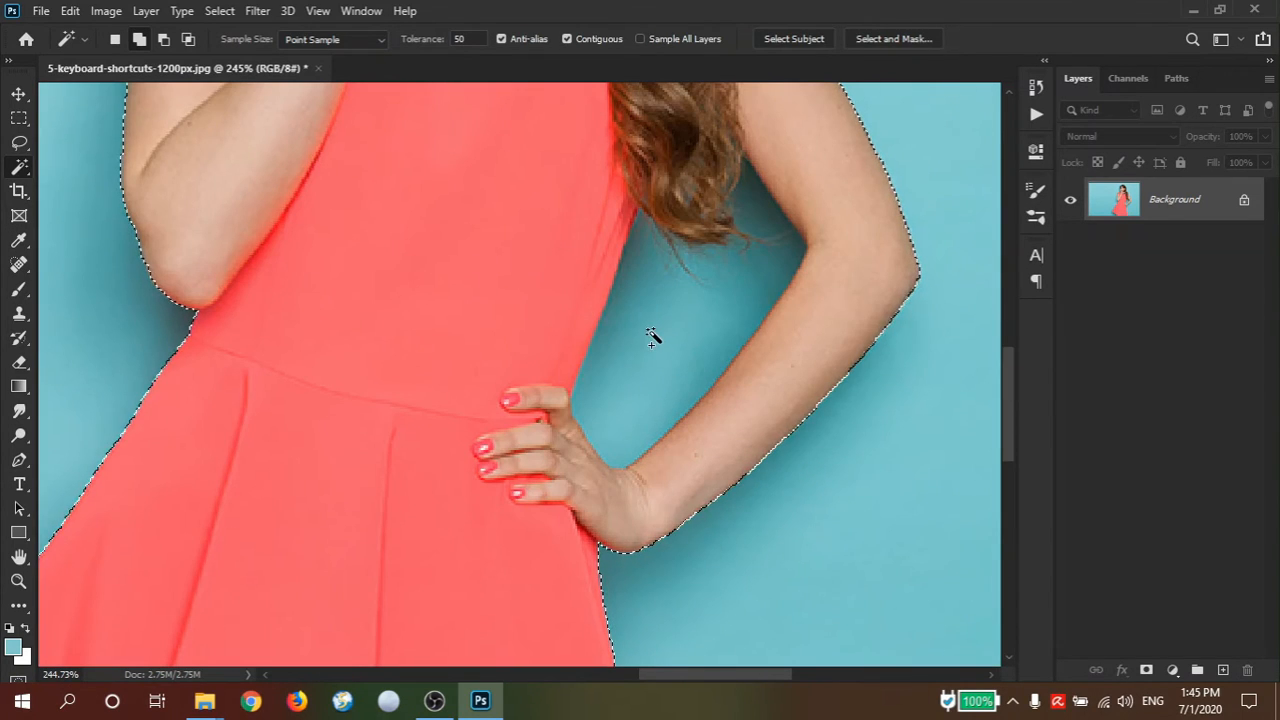
left_click(655, 358)
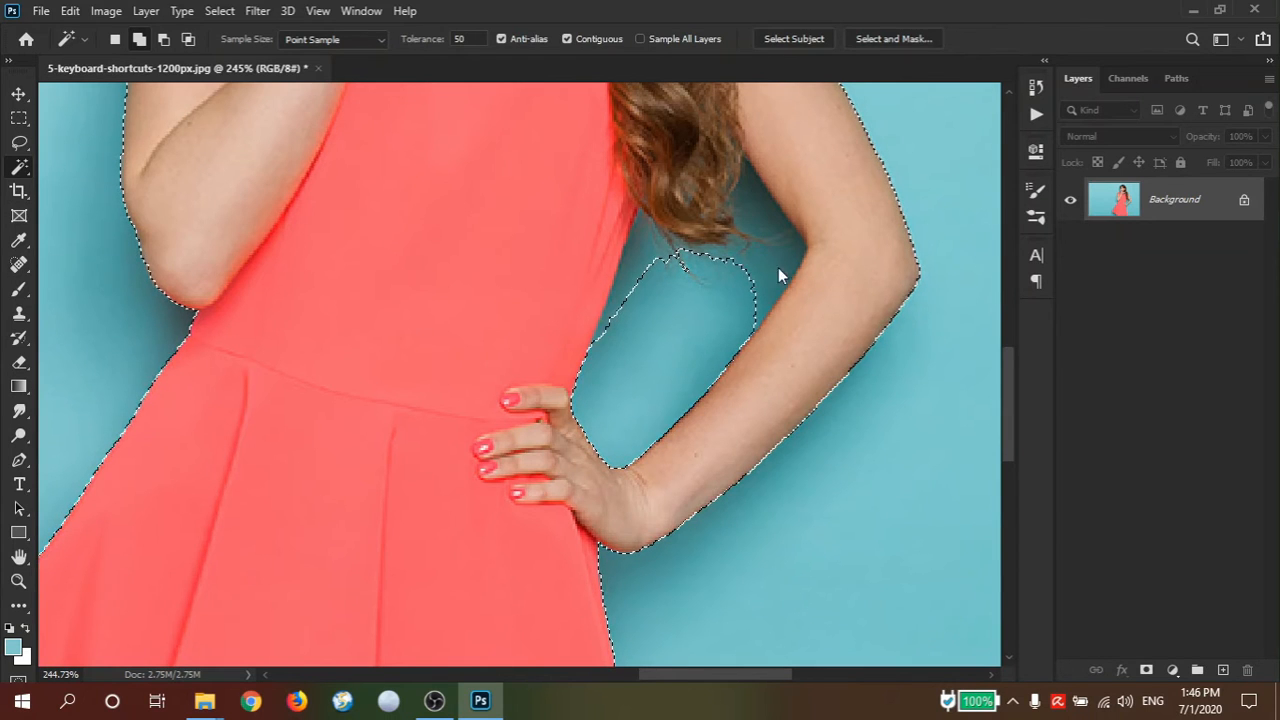
left_click(760, 207)
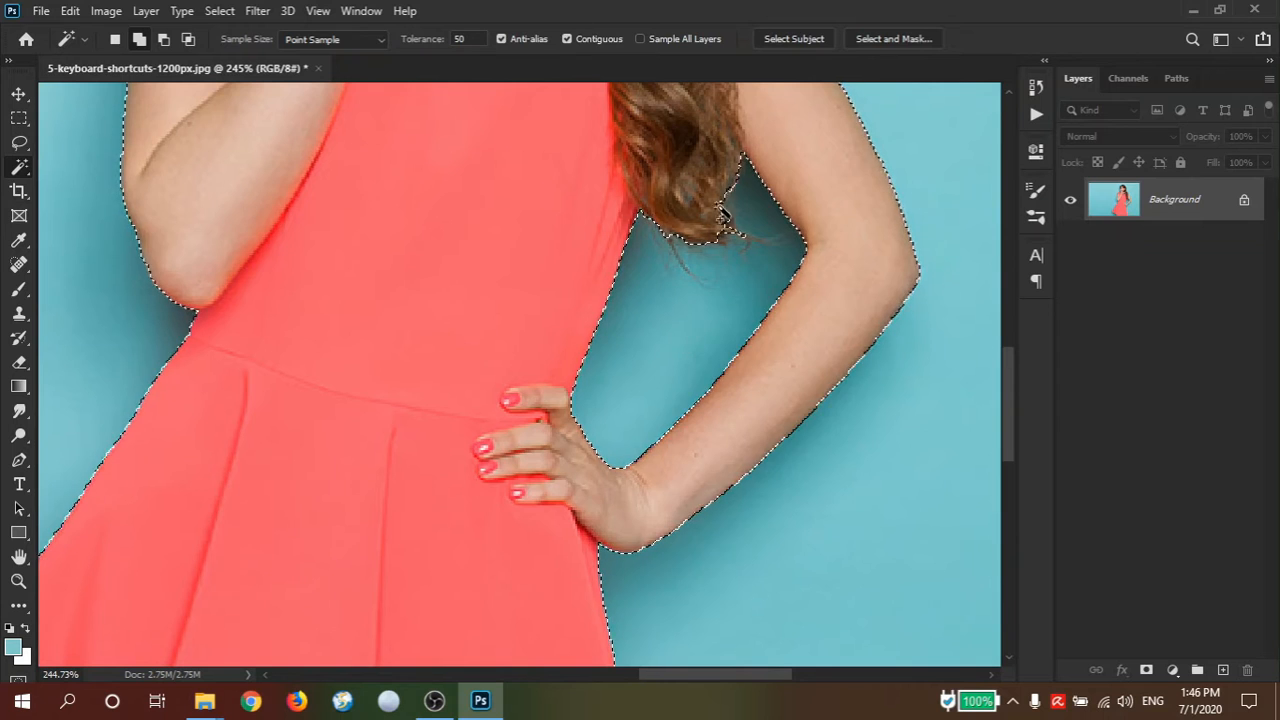
left_click(698, 227, "alt")
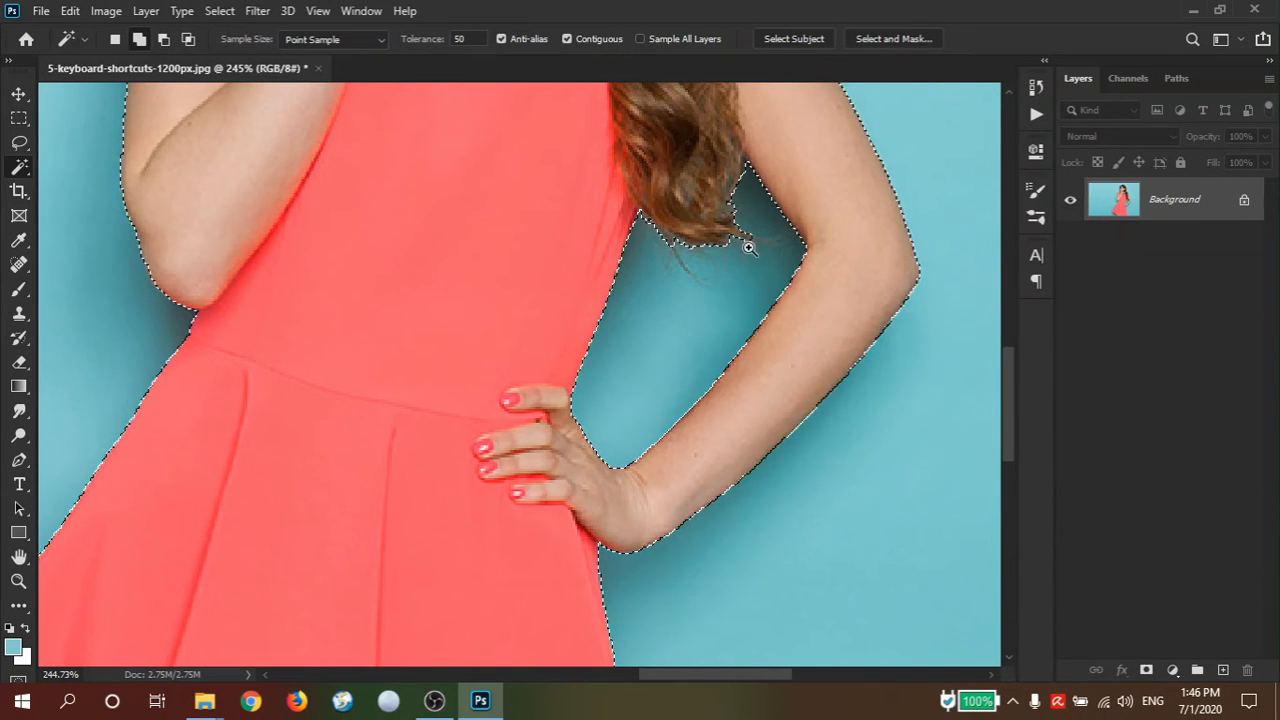
- Invert the background selection to select the woman instead
left_click_drag(755, 234, 600, 290)
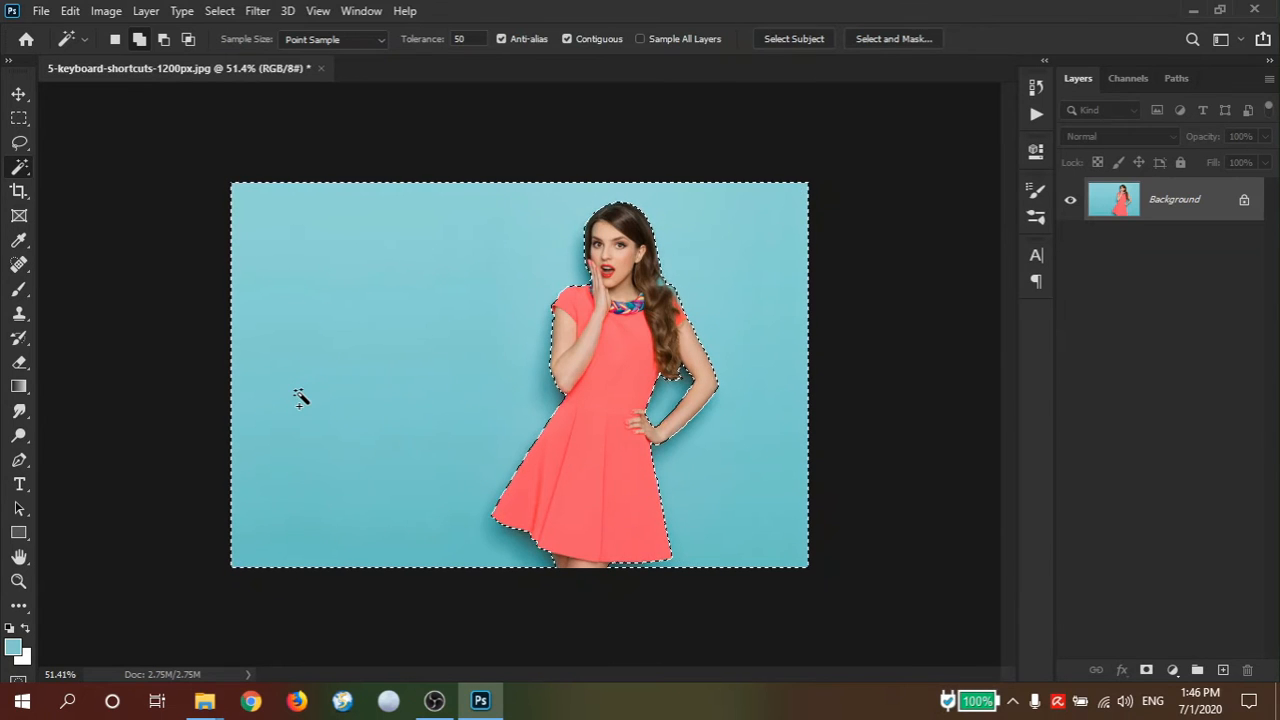
right_click(363, 292)
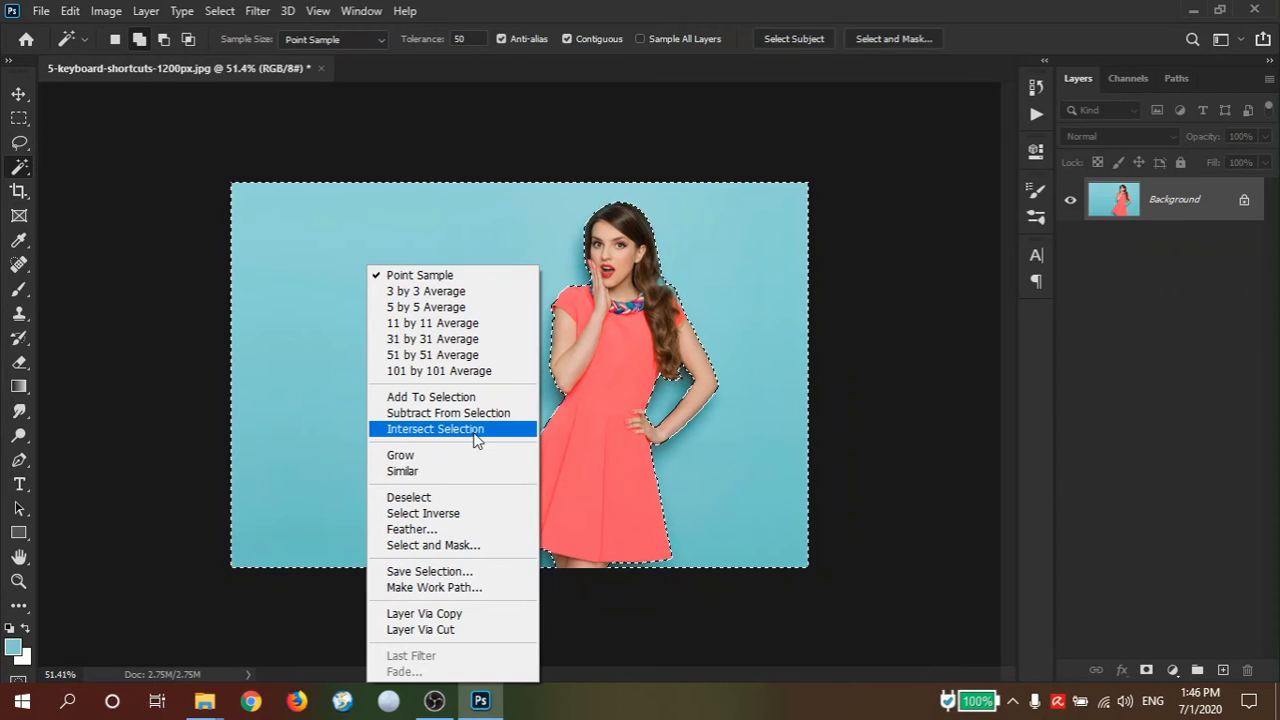
left_click(488, 514)
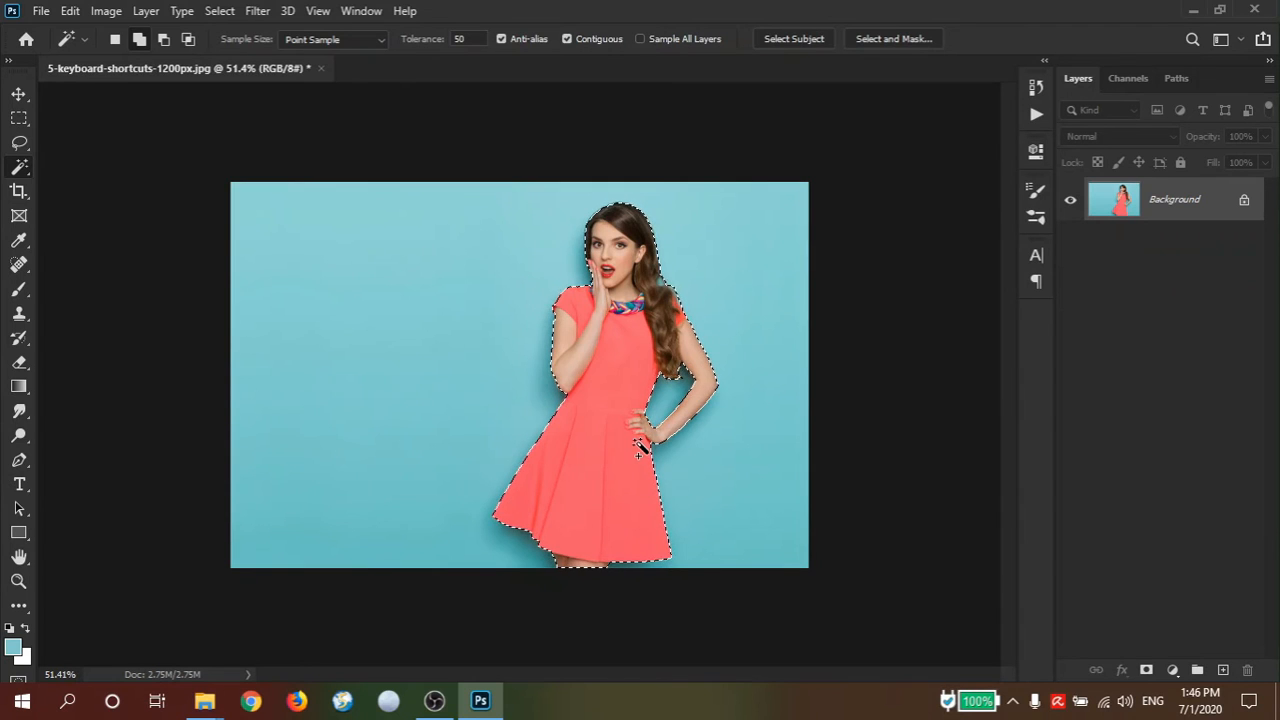
- Copy the selected woman to a new layer and move the copy onto the empty background beside the original
key("ctrl+j")
left_click_drag(624, 378, 374, 376)
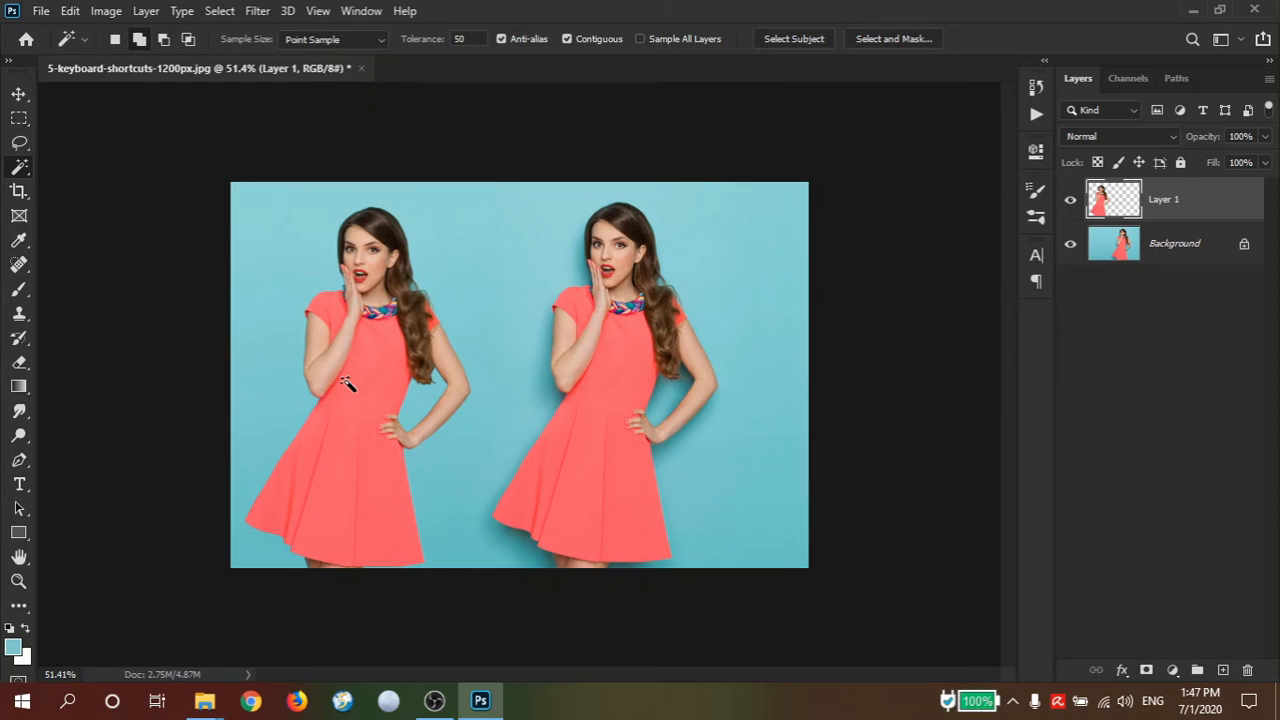
- Switch to the Object Selection tool and undo both the move and the layer copy of the woman
right_click(21, 167)
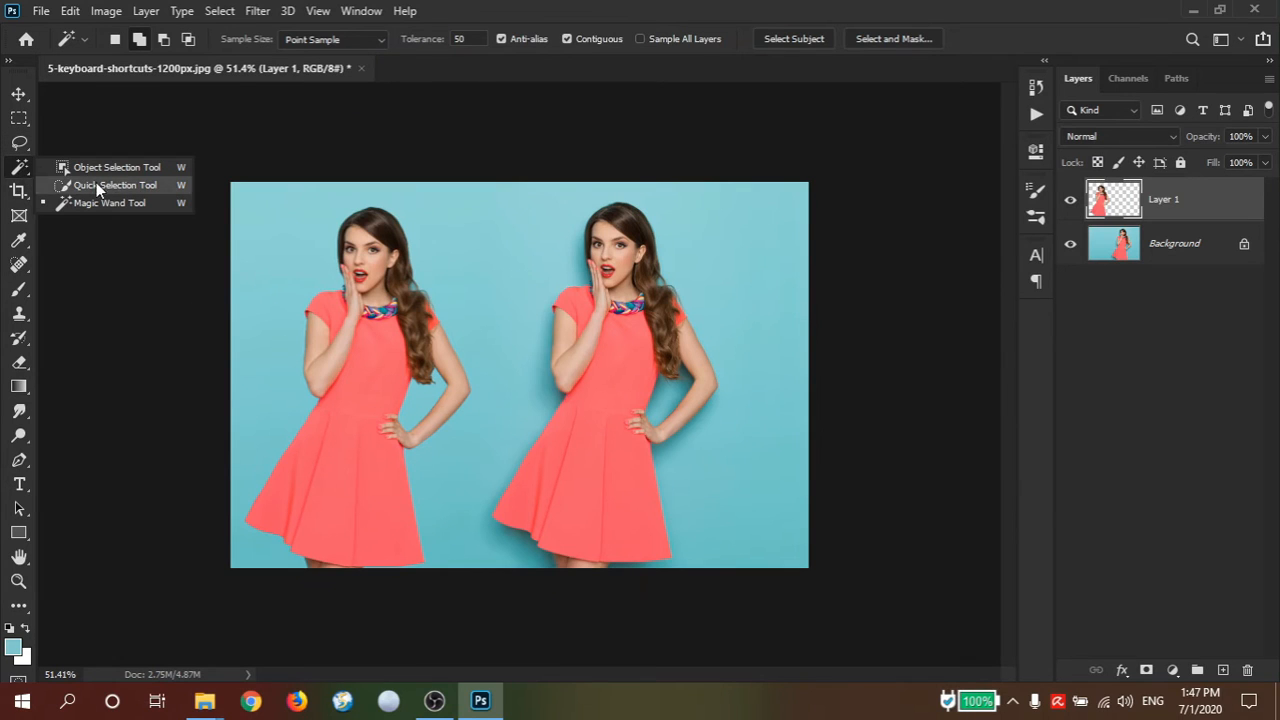
left_click(128, 170)
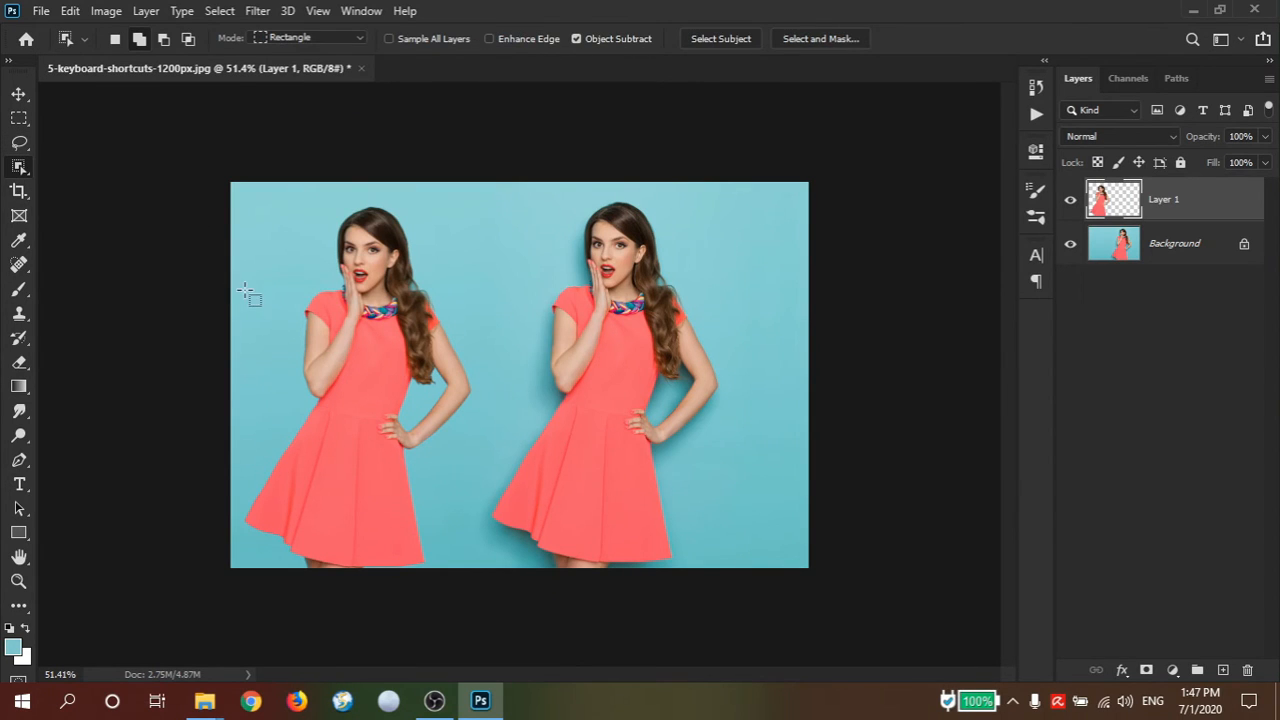
key("ctrl+z")
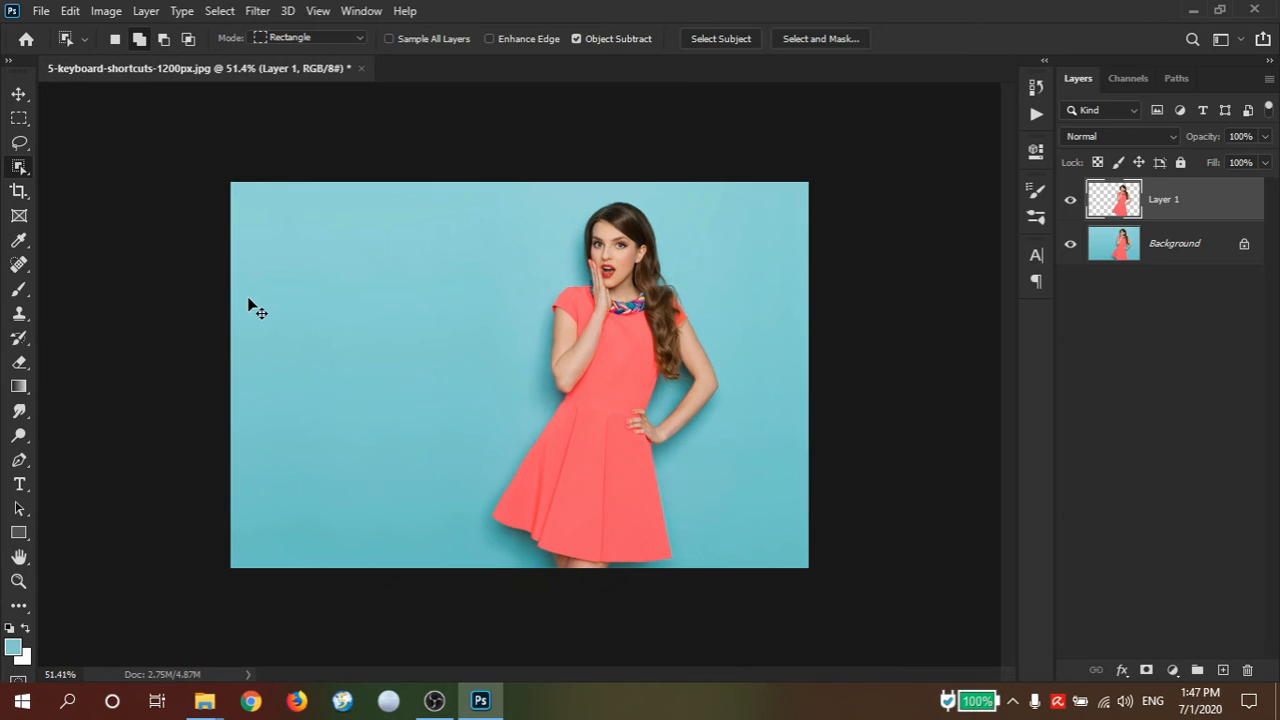
key("ctrl+z")
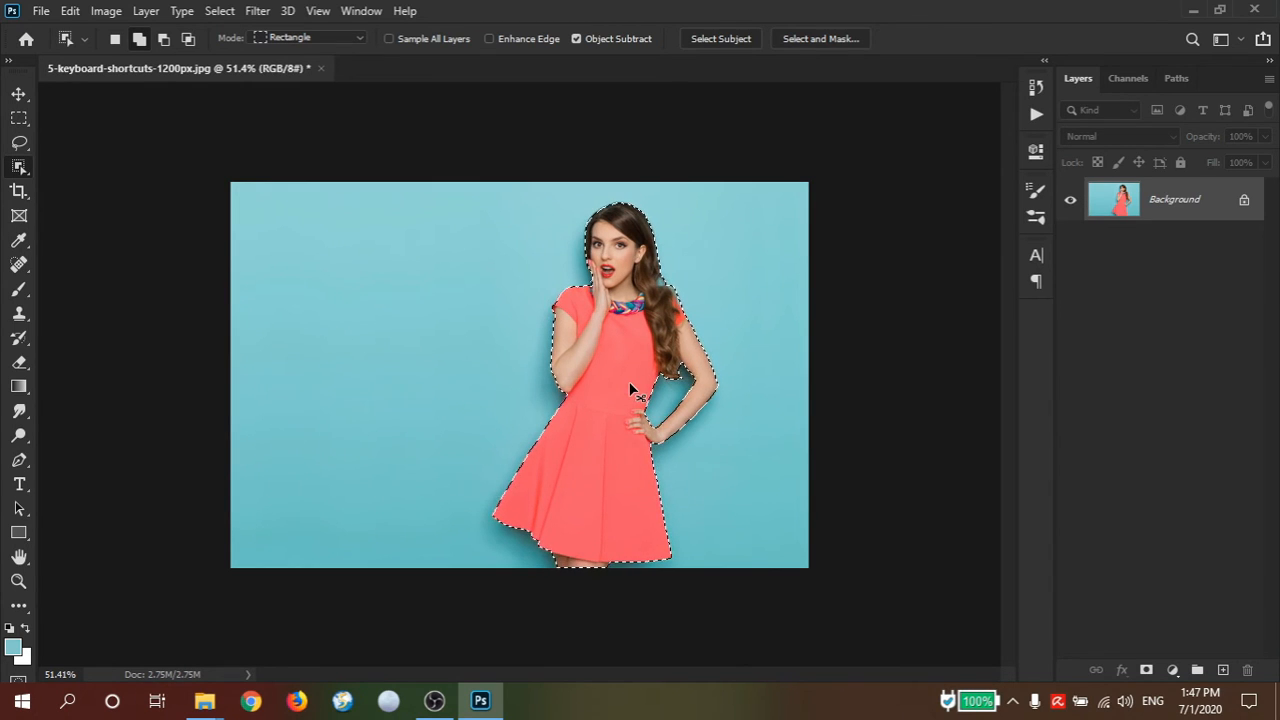
- Clear the selection and select the woman with the Object Selection tool in Lasso mode by drawing a loose loop around her
key("ctrl+d")
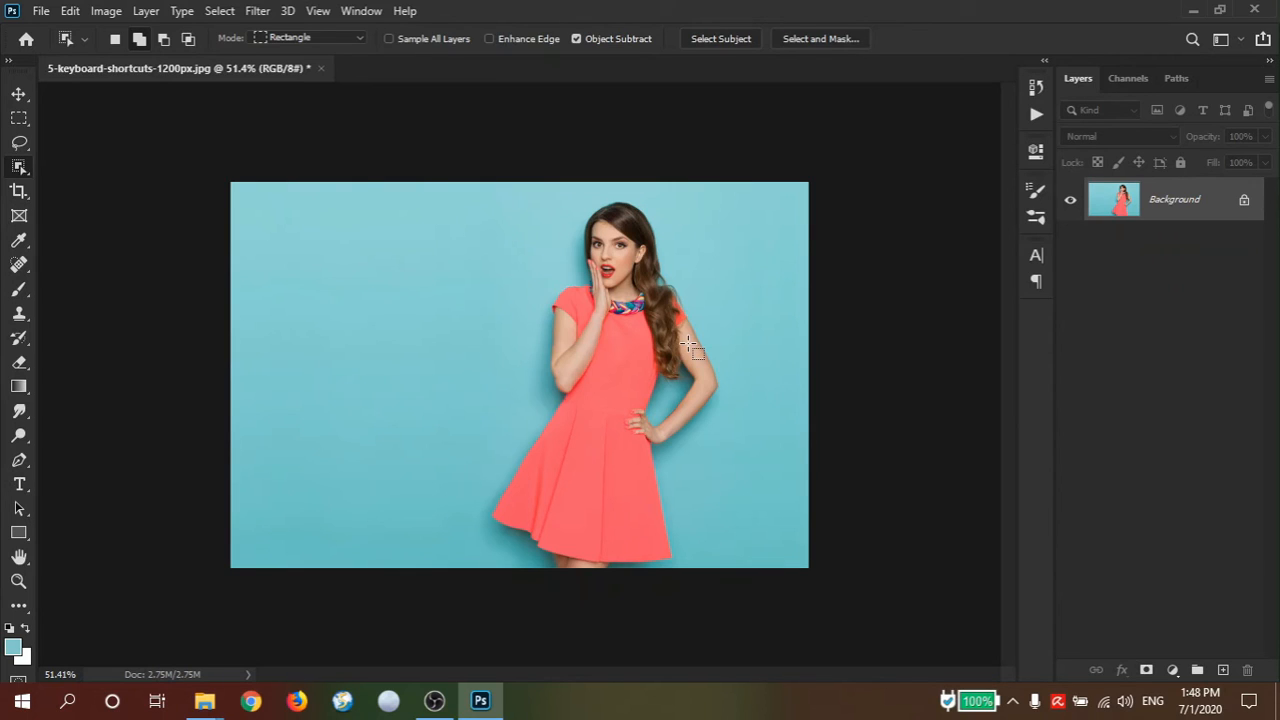
left_click(339, 39)
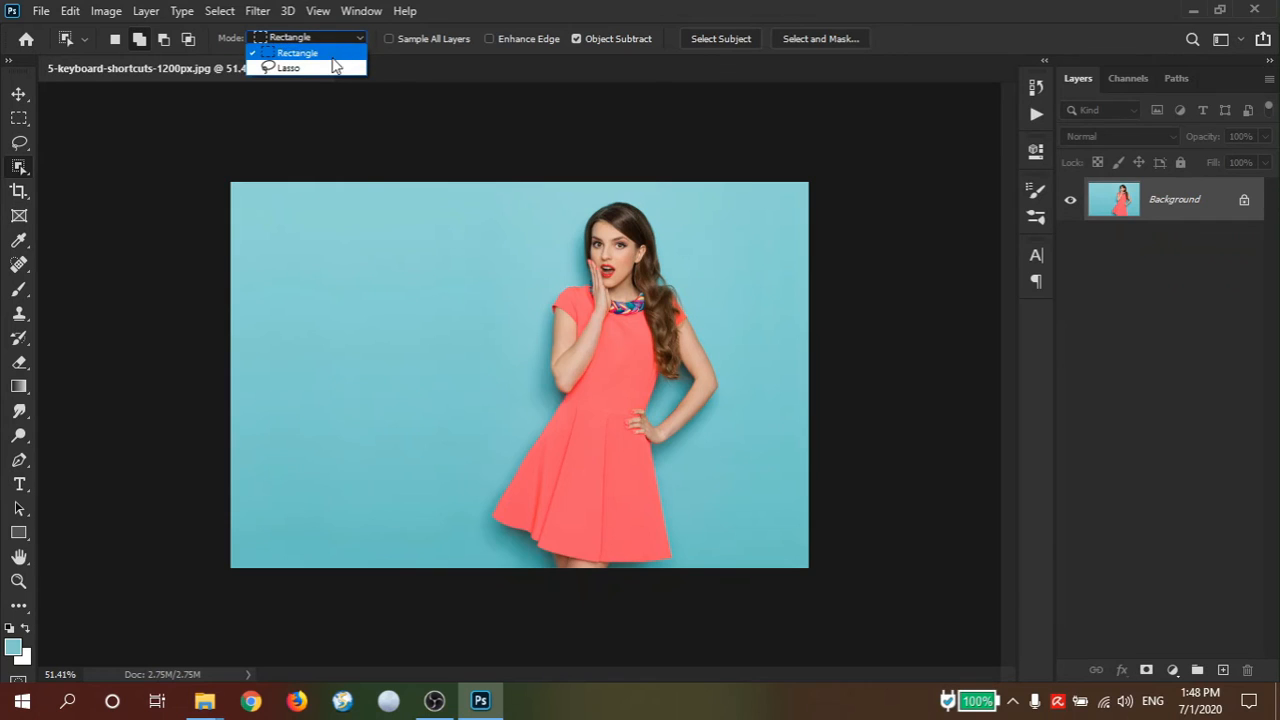
left_click(325, 68)
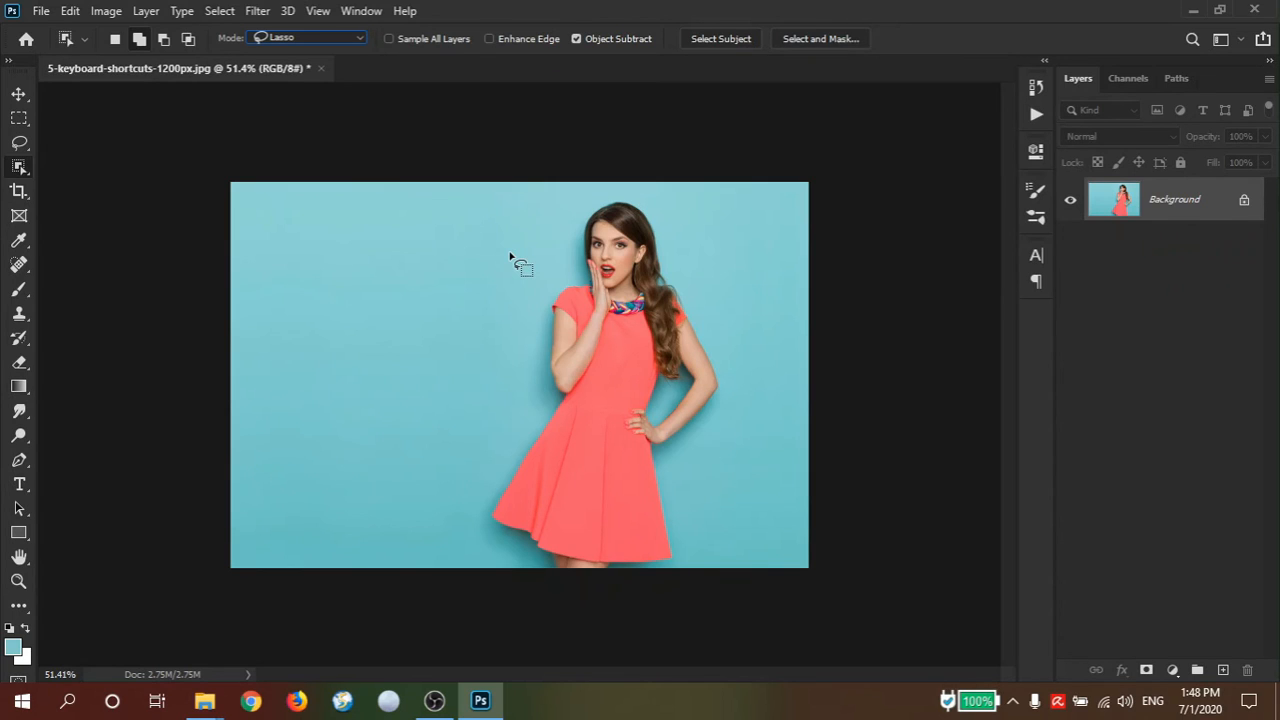
mouse_move(550, 227)
left_mouse_down()
mouse_move(523, 280)
mouse_move(517, 376)
mouse_move(493, 418)
mouse_move(477, 505)
mouse_move(475, 569)
mouse_move(519, 604)
left_mouse_up()
mouse_move(611, 607)
left_mouse_down()
mouse_move(709, 597)
mouse_move(689, 467)
mouse_move(737, 374)
mouse_move(731, 325)
mouse_move(652, 197)
mouse_move(592, 200)
mouse_move(553, 224)
left_mouse_up()
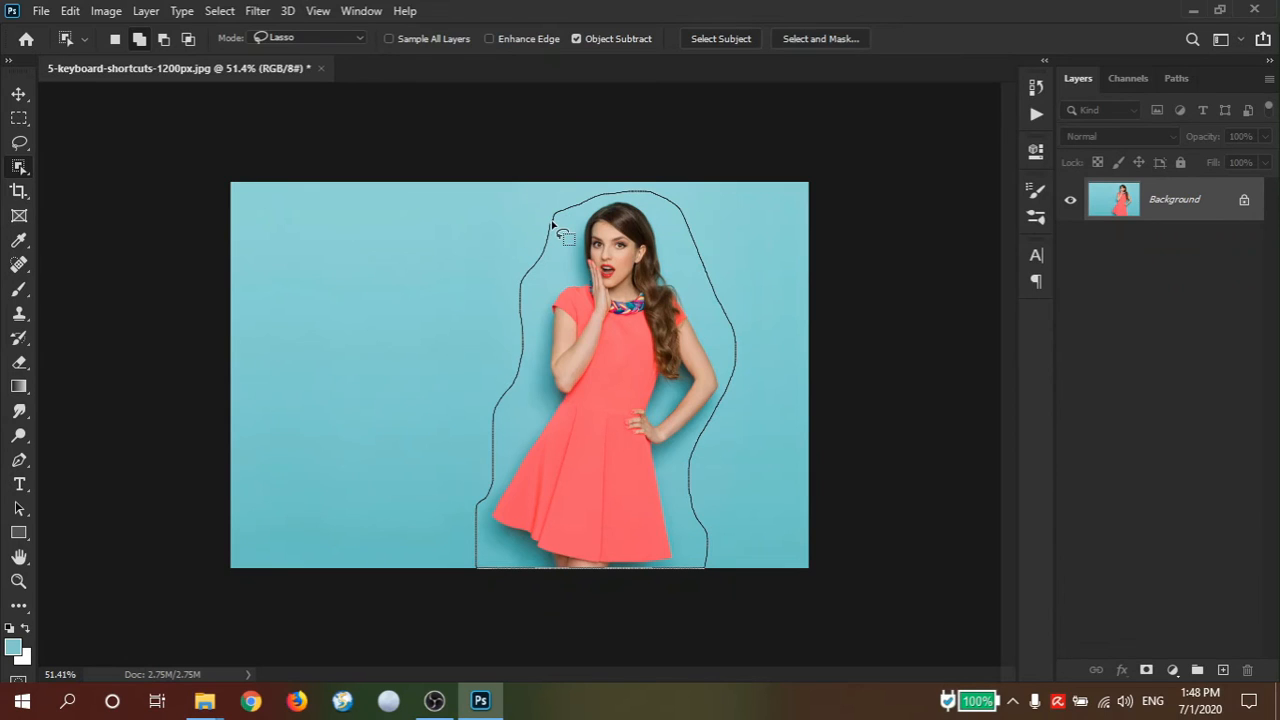
left_click_drag(552, 223, 549, 230)
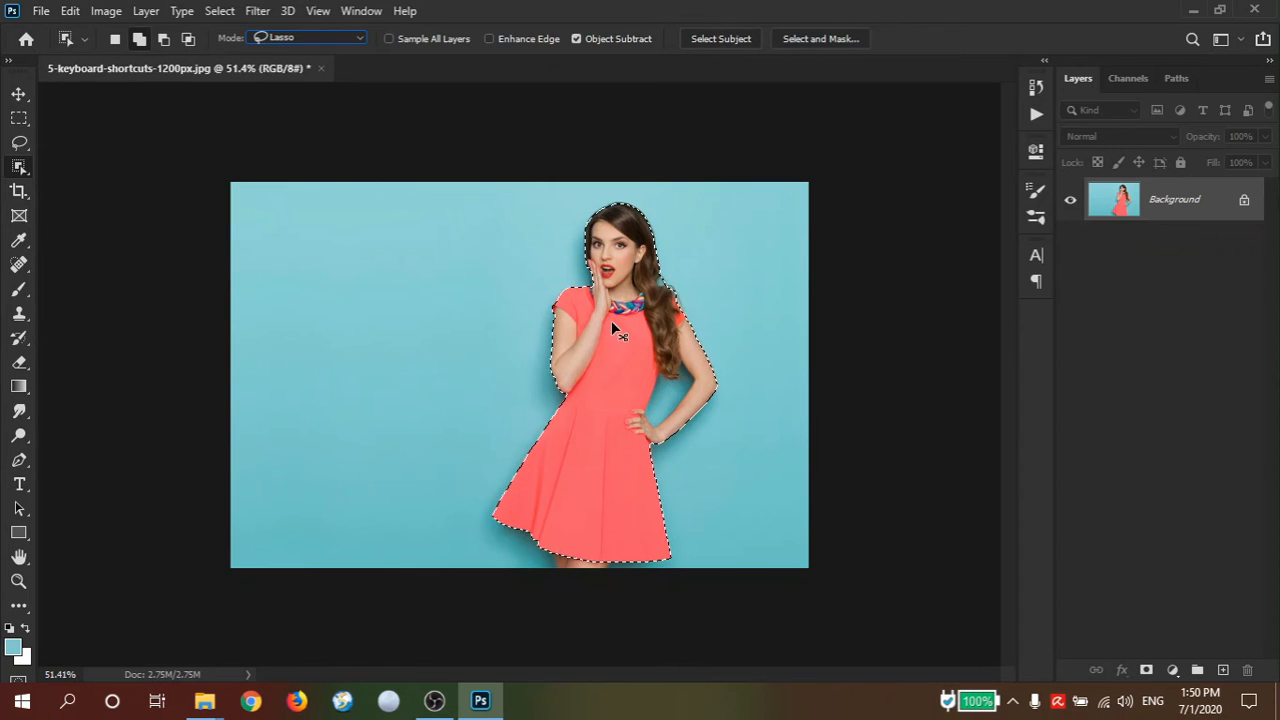
- Examine the selection outline closely around the shoulder, necklace and raised hand, along the hem and legs, and at the bent arm
key("ctrl+d")
left_click_drag(562, 315, 703, 406)
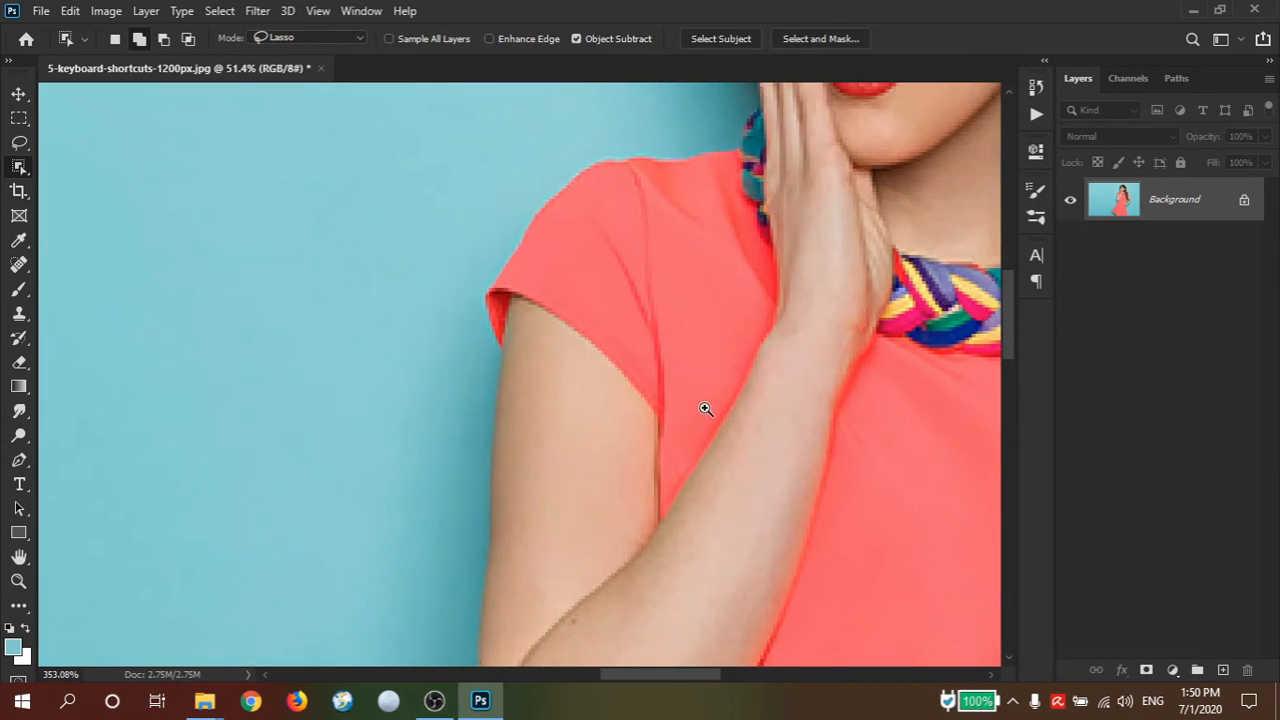
left_click_drag(654, 297, 714, 337)
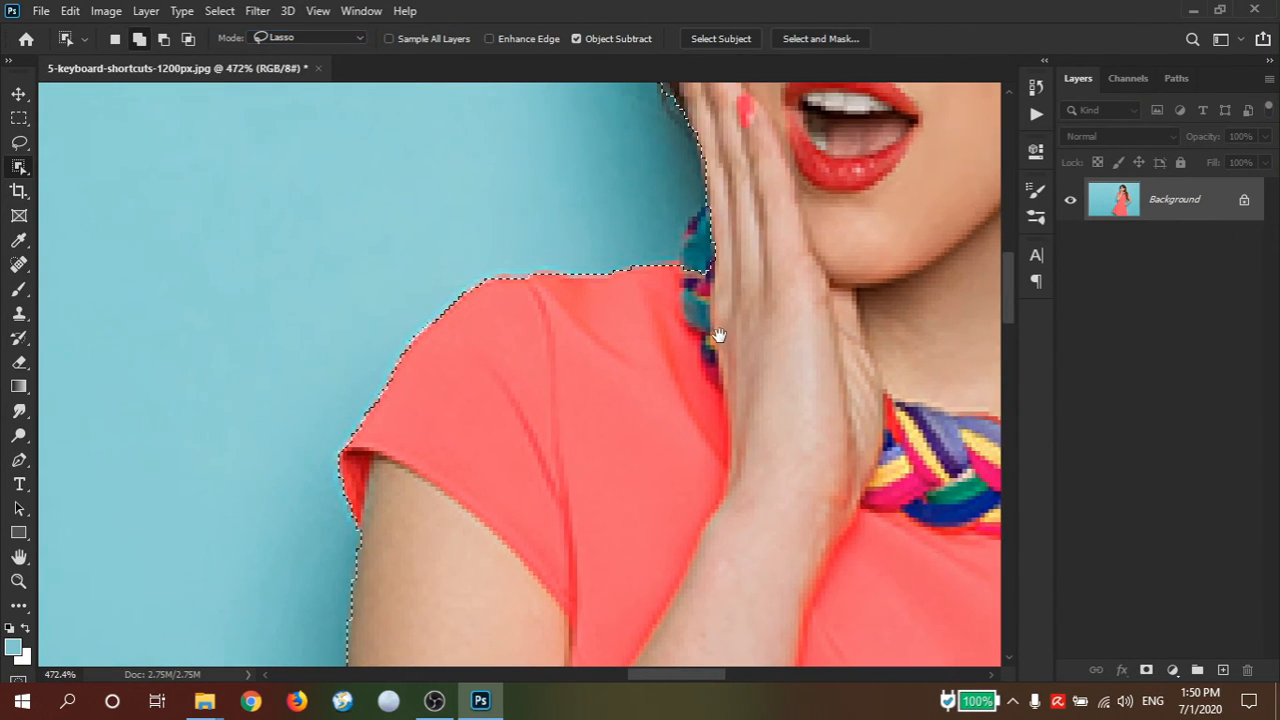
left_click_drag(697, 200, 600, 246)
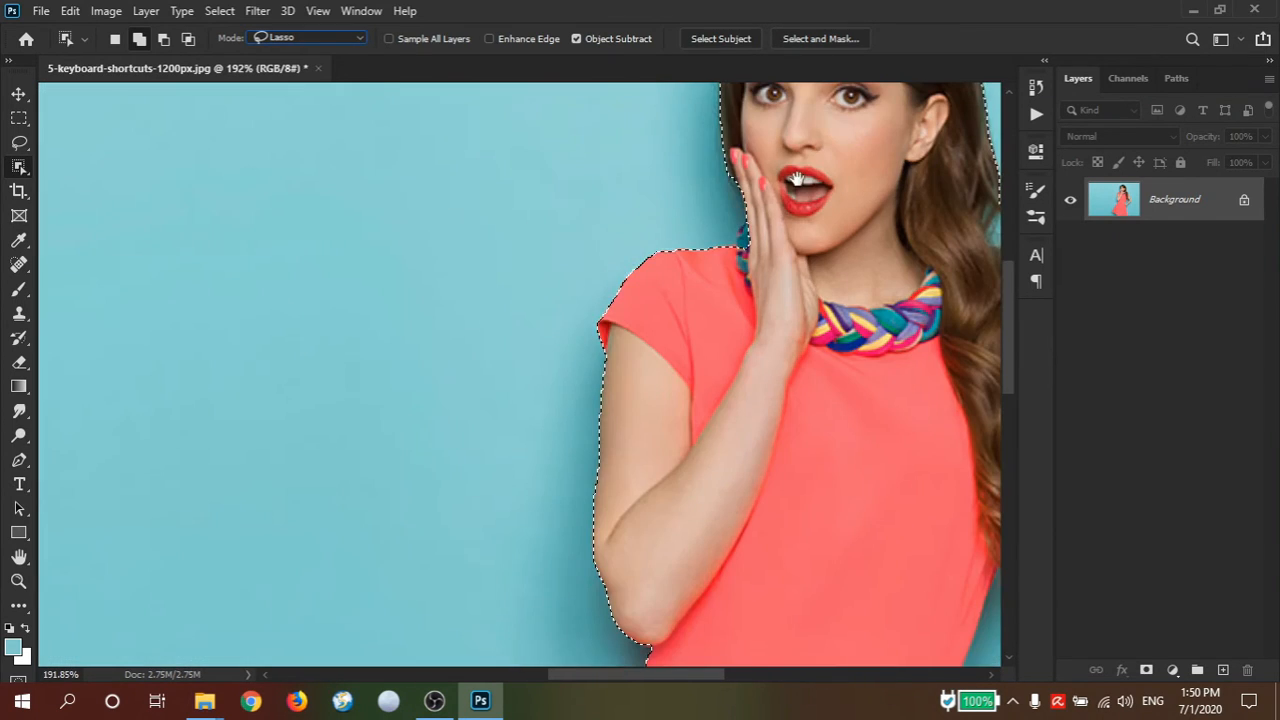
scroll(700, 400, "up", 1)
scroll(779, 525, "down", 5)
left_click_drag(779, 525, 746, 289)
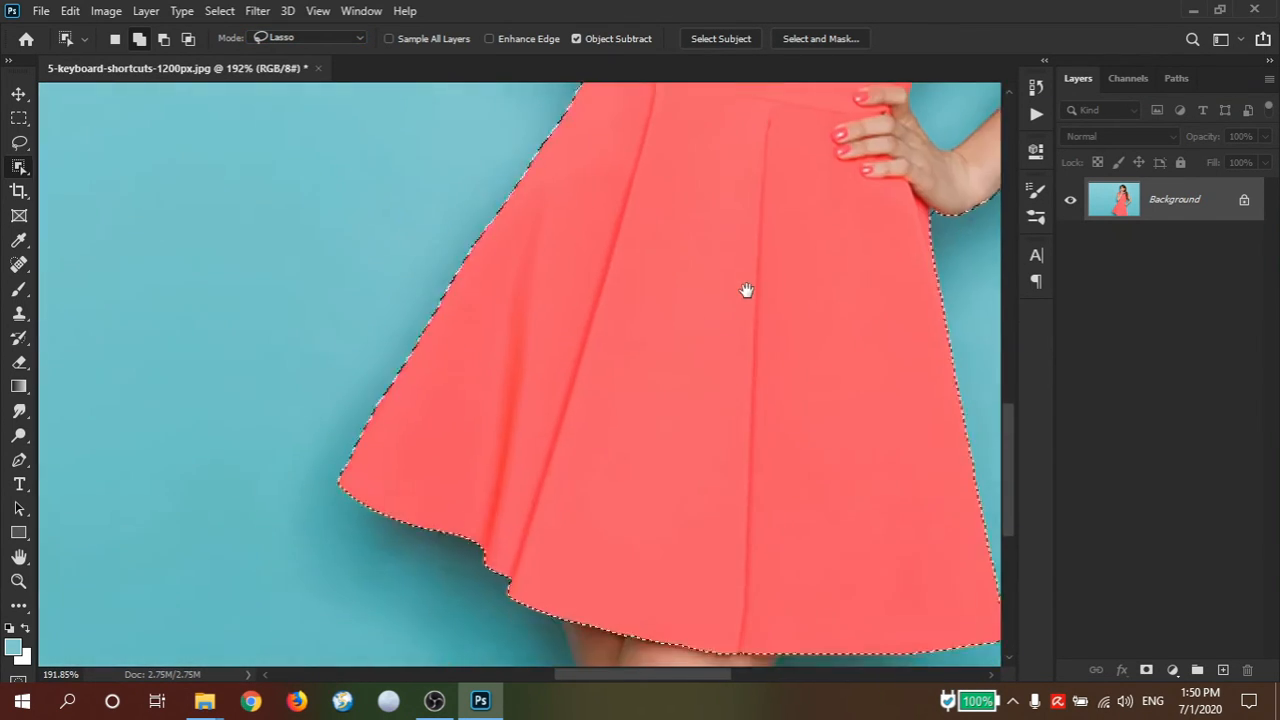
left_click_drag(683, 420, 677, 374)
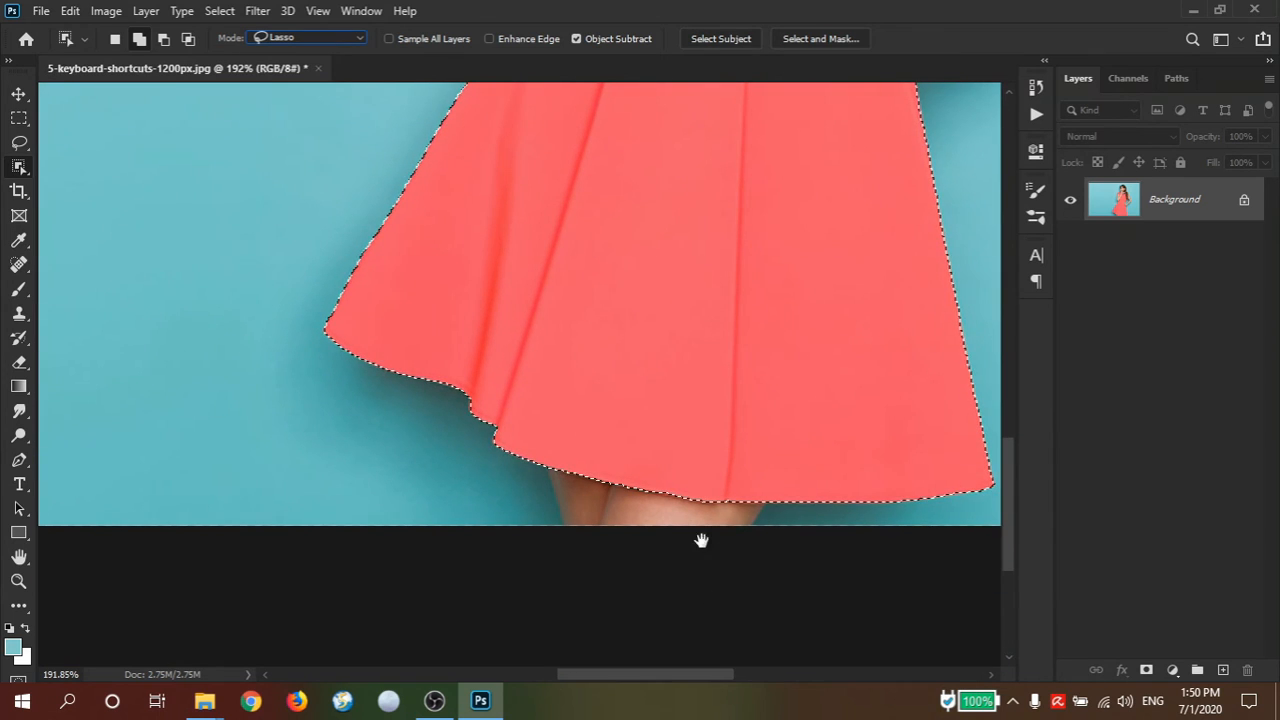
key("ctrl+d")
left_click_drag(735, 368, 744, 272)
key("ctrl+shift+d")
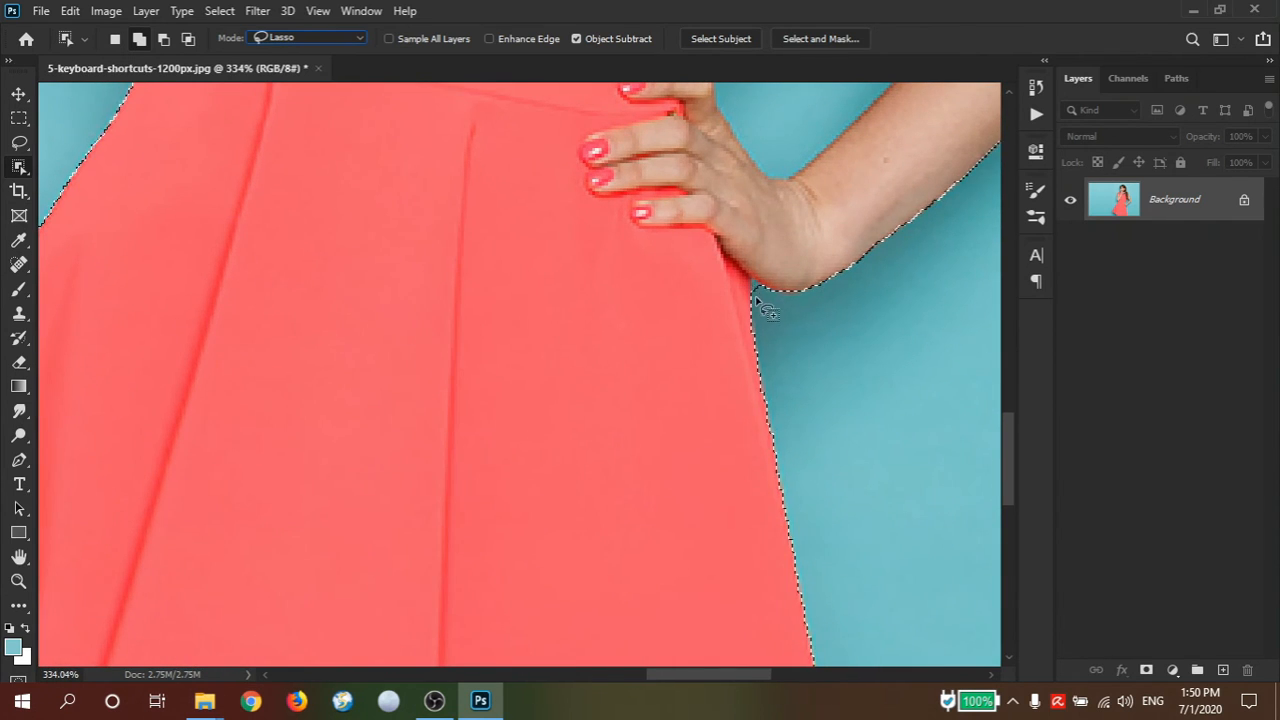
scroll(794, 251, "down", 5)
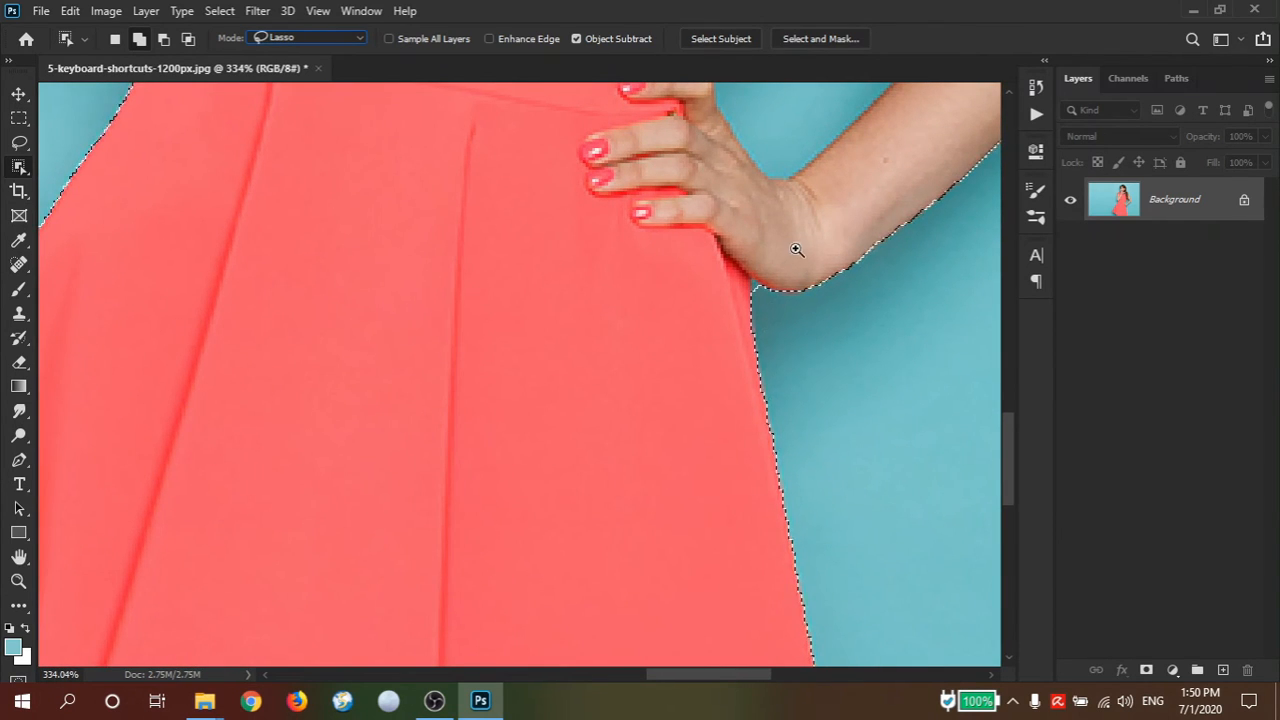
scroll(677, 380, "up", 2)
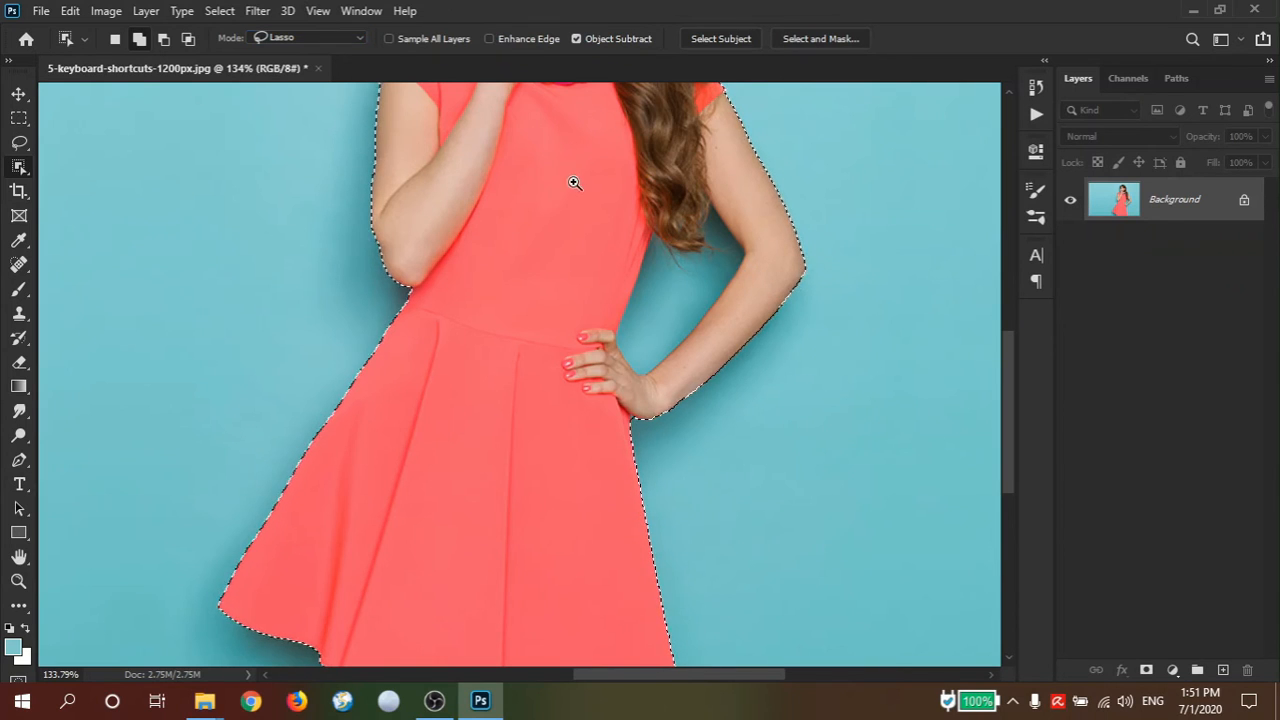
key("ctrl+0")
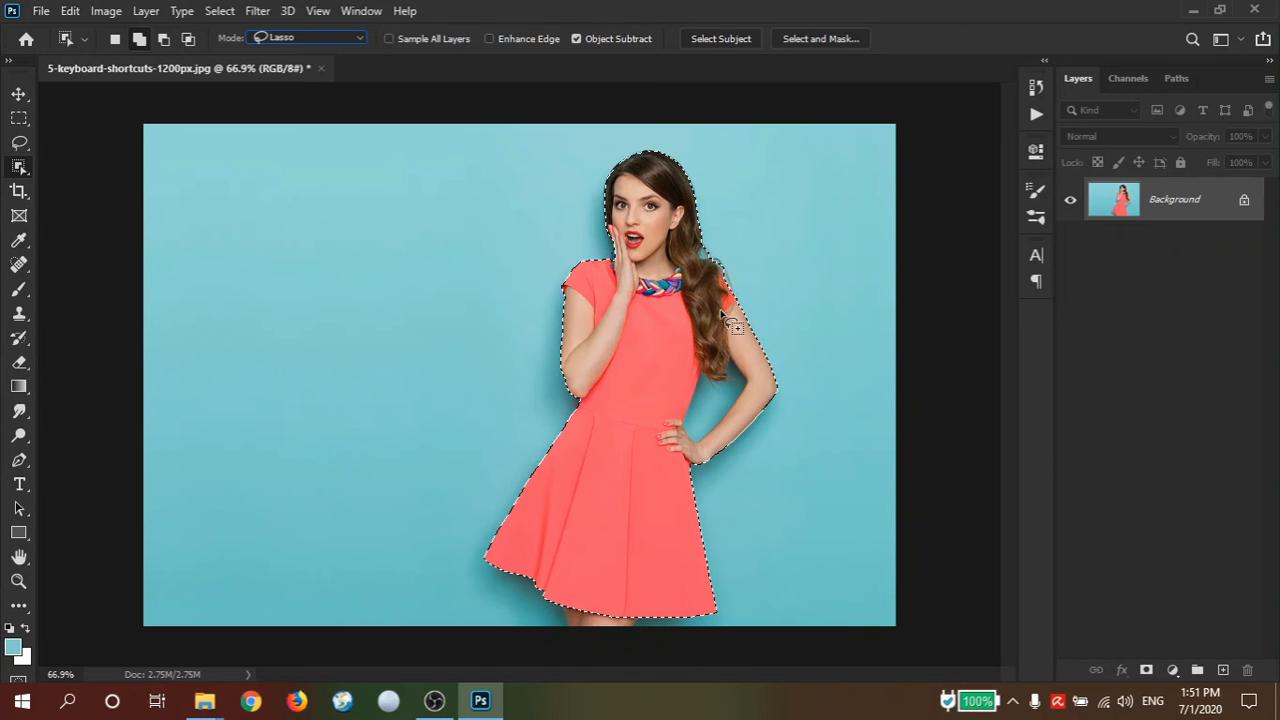
- Clear the selection and reselect the woman with the Object Selection tool in Rectangle mode, drawing a box around her whole figure
left_click(345, 40)
left_click(340, 52)
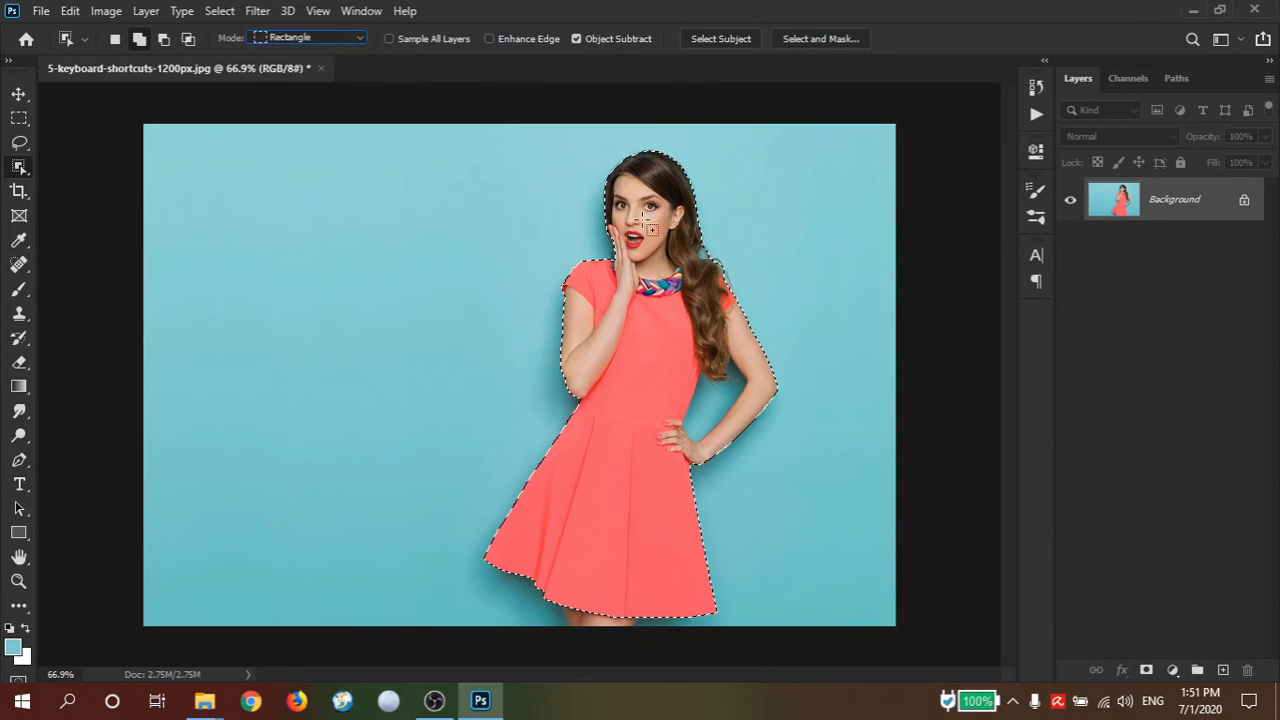
key("ctrl+d")
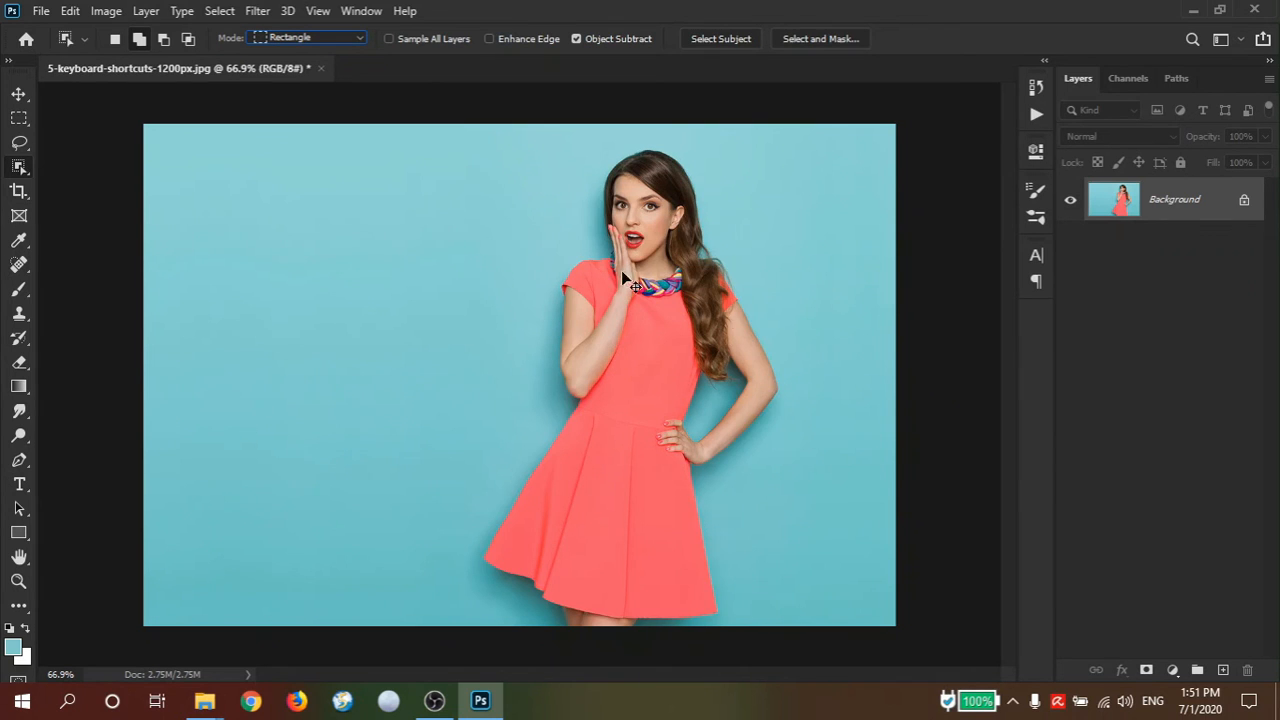
key("ctrl+space")
left_click_drag(650, 336, 637, 336)
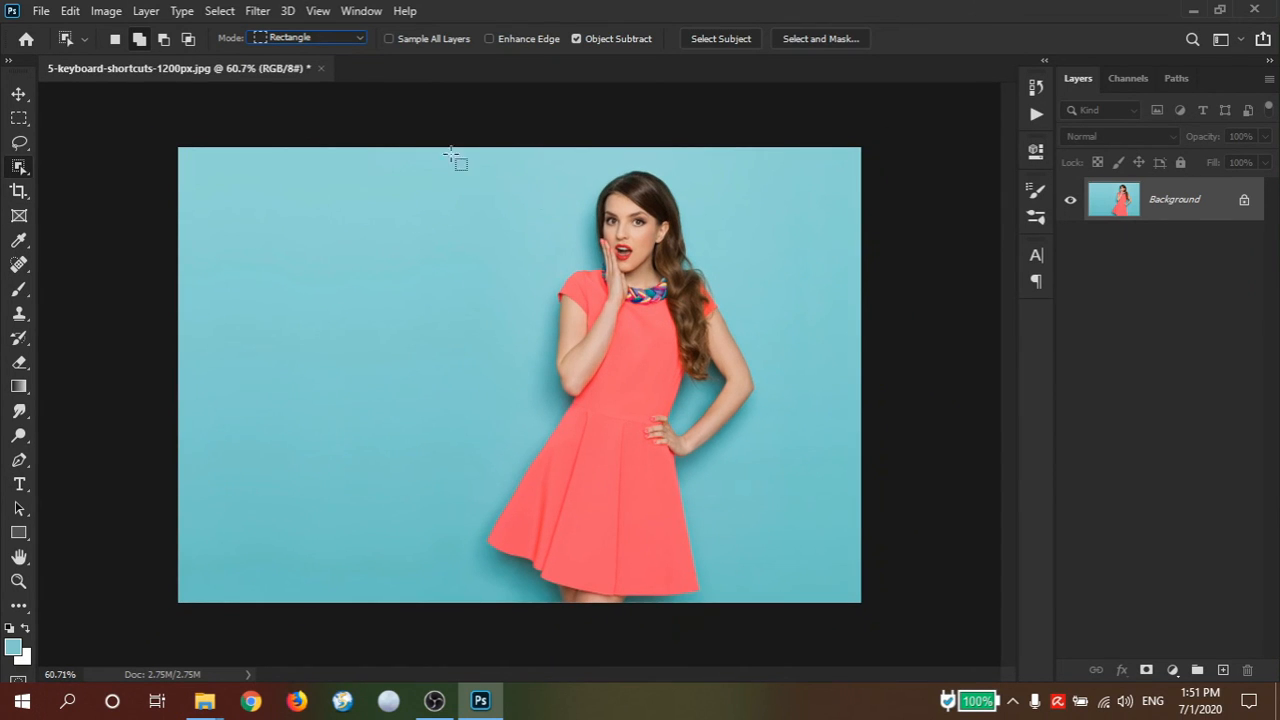
left_click_drag(450, 146, 785, 636)
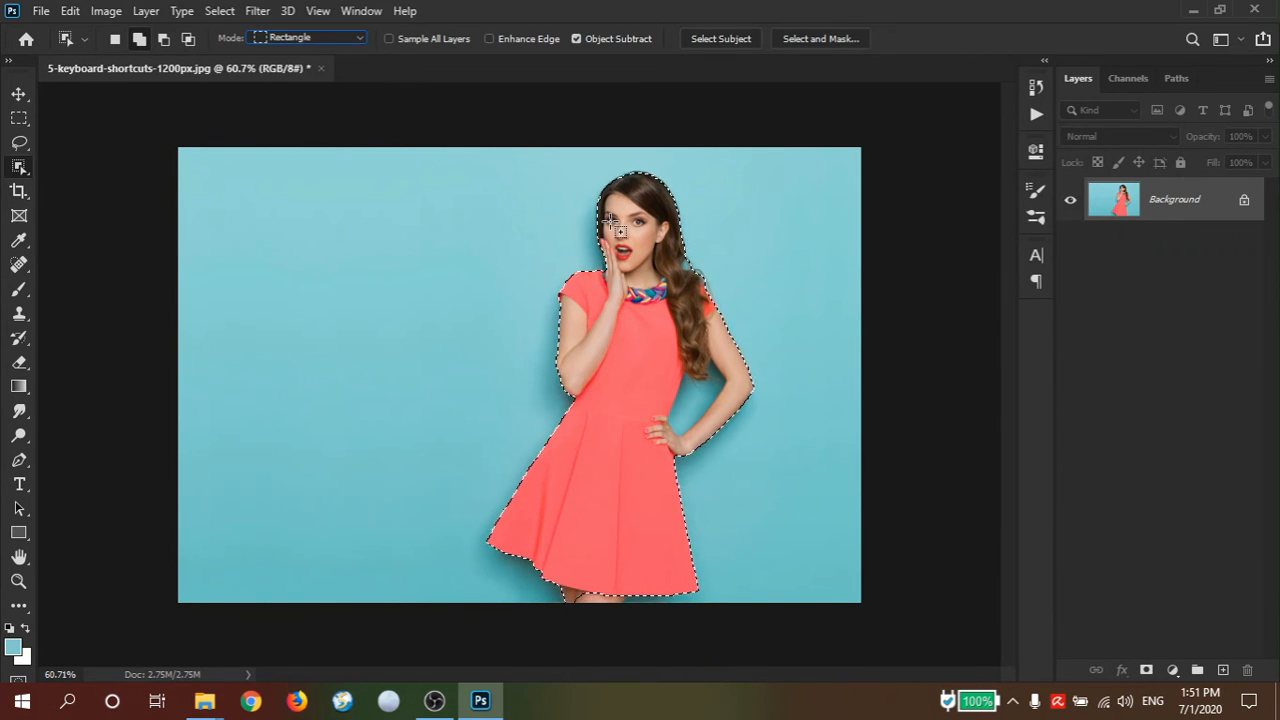
- Clear the selection, and switch to the Polygonal Lasso tool and back to the Object Selection tool
key("ctrl+d")
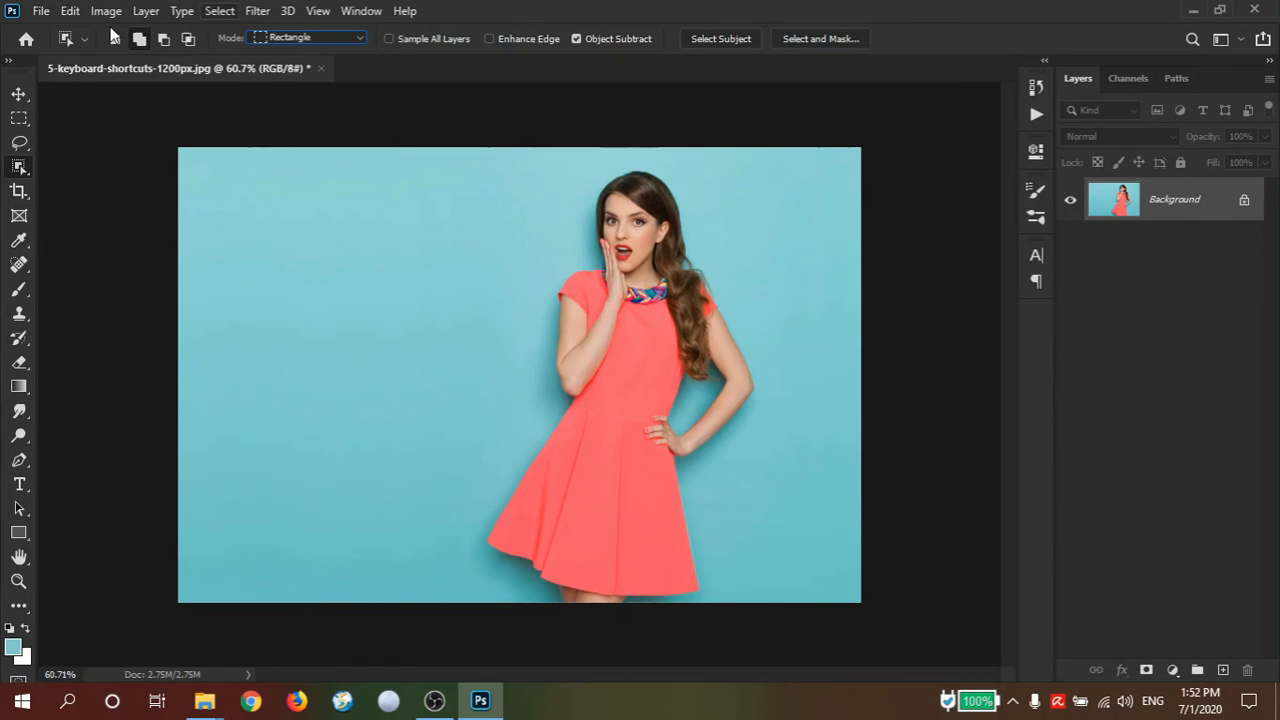
left_click(24, 145)
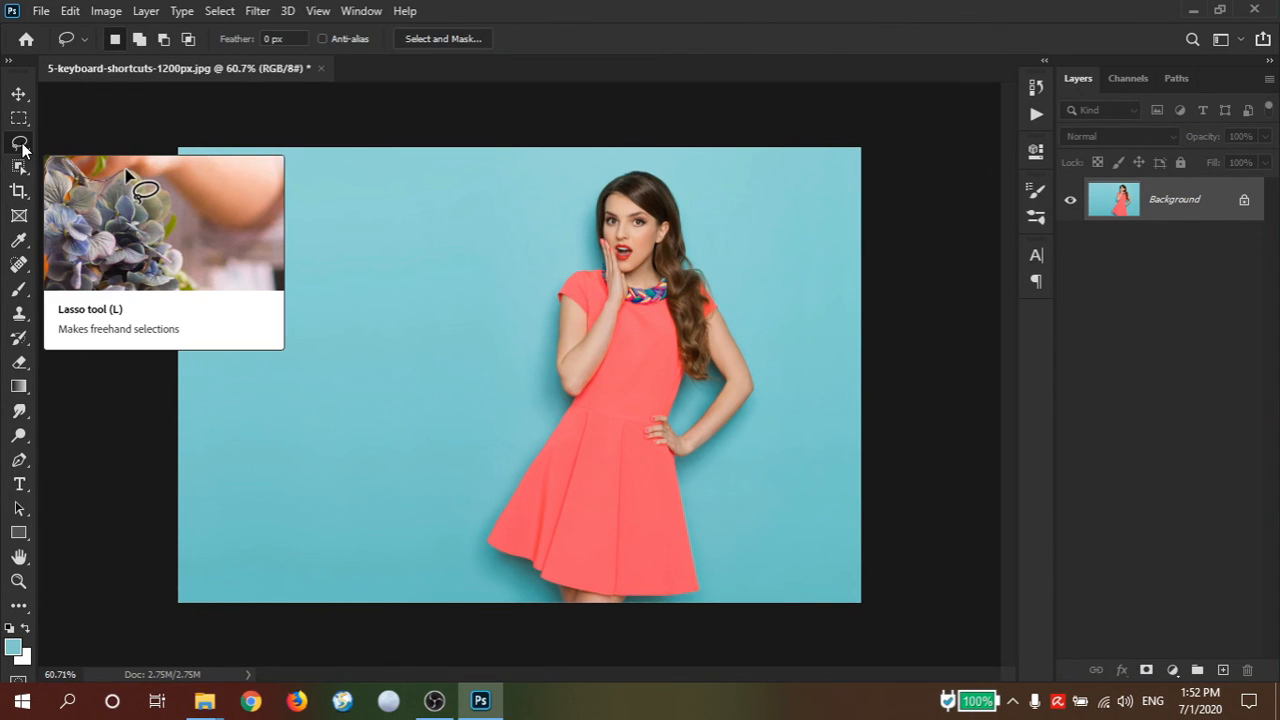
right_click(22, 146)
left_click(114, 162)
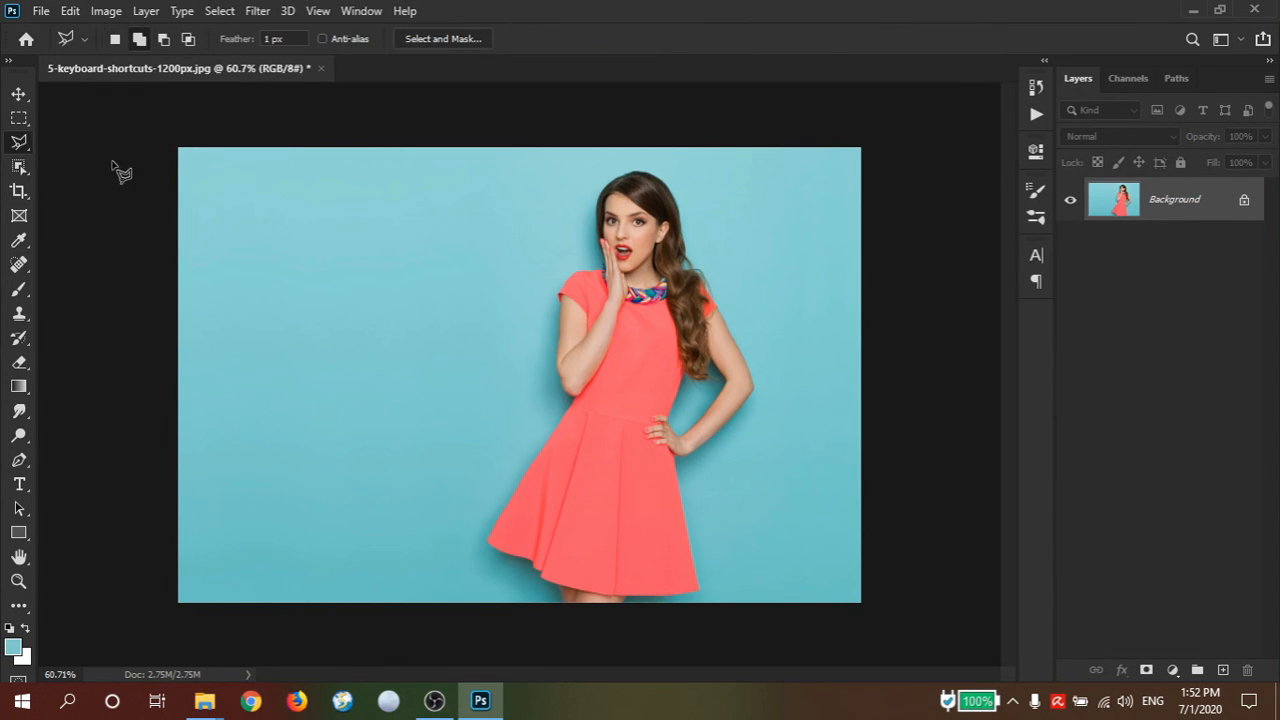
left_click(22, 166)
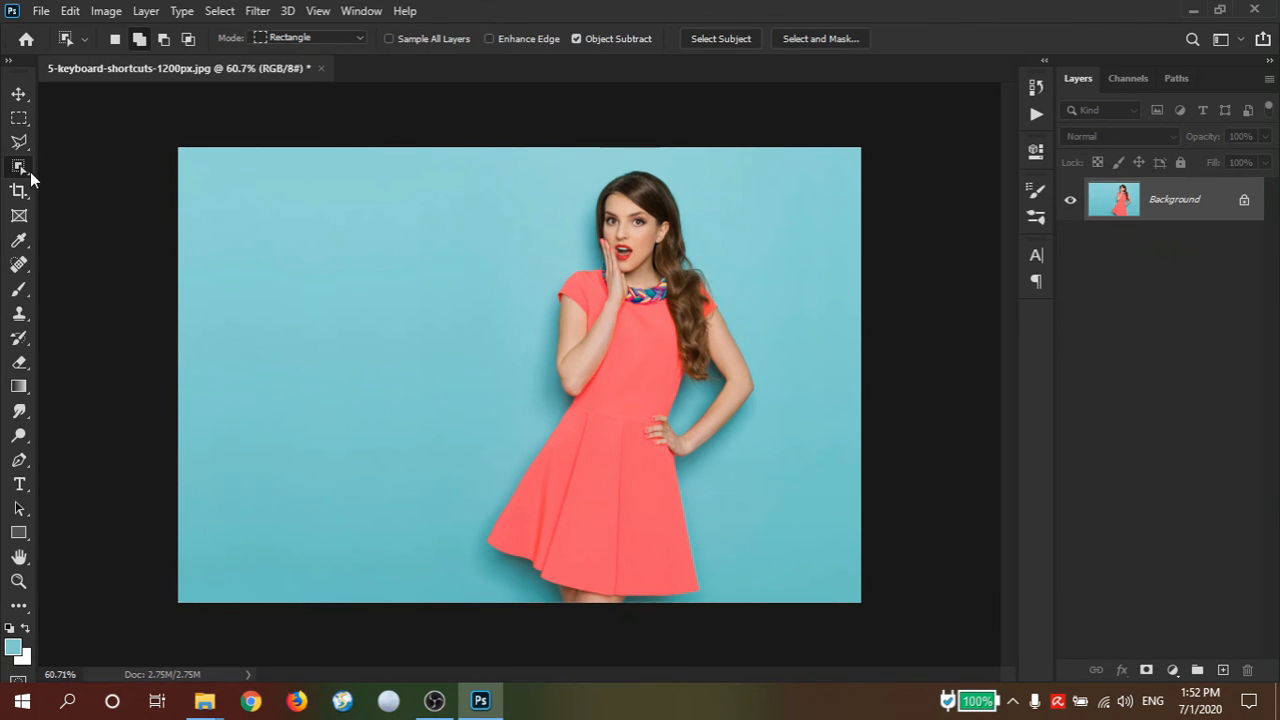
- Switch to the Quick Selection tool, on to the Magic Wand tool, and back to the Object Selection tool
right_click(10, 176)
left_click(76, 184)
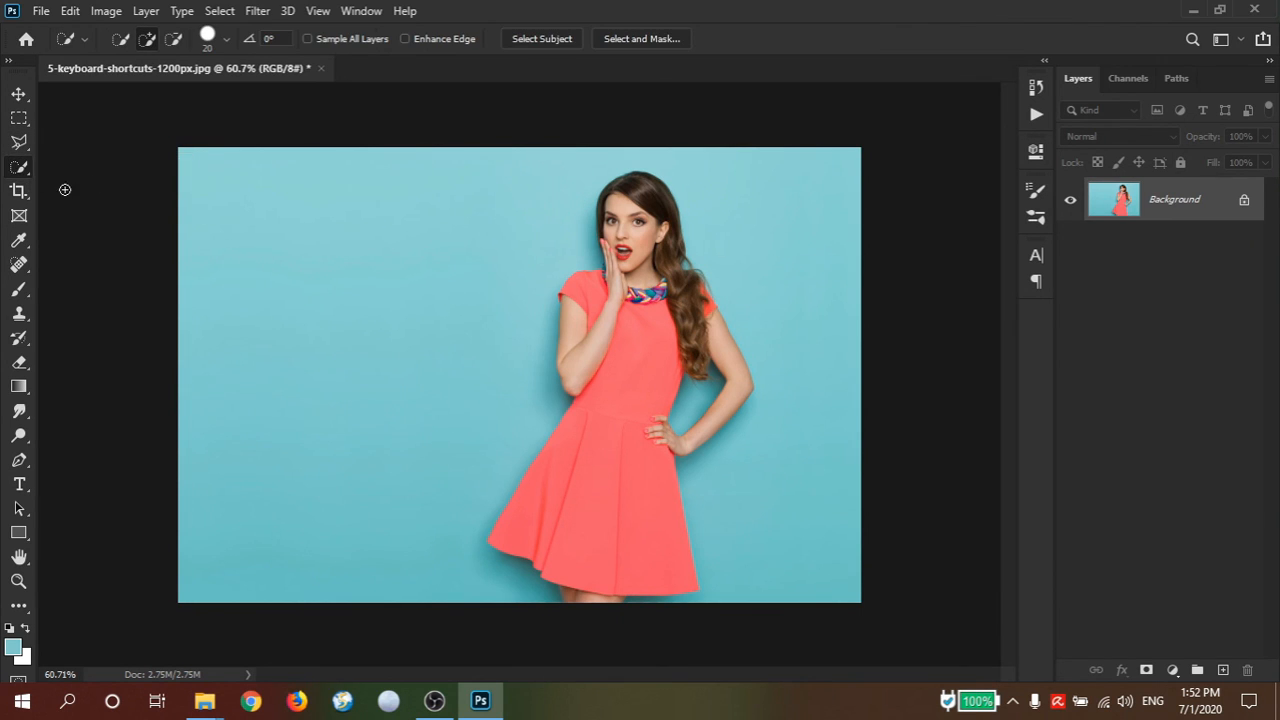
right_click(20, 166)
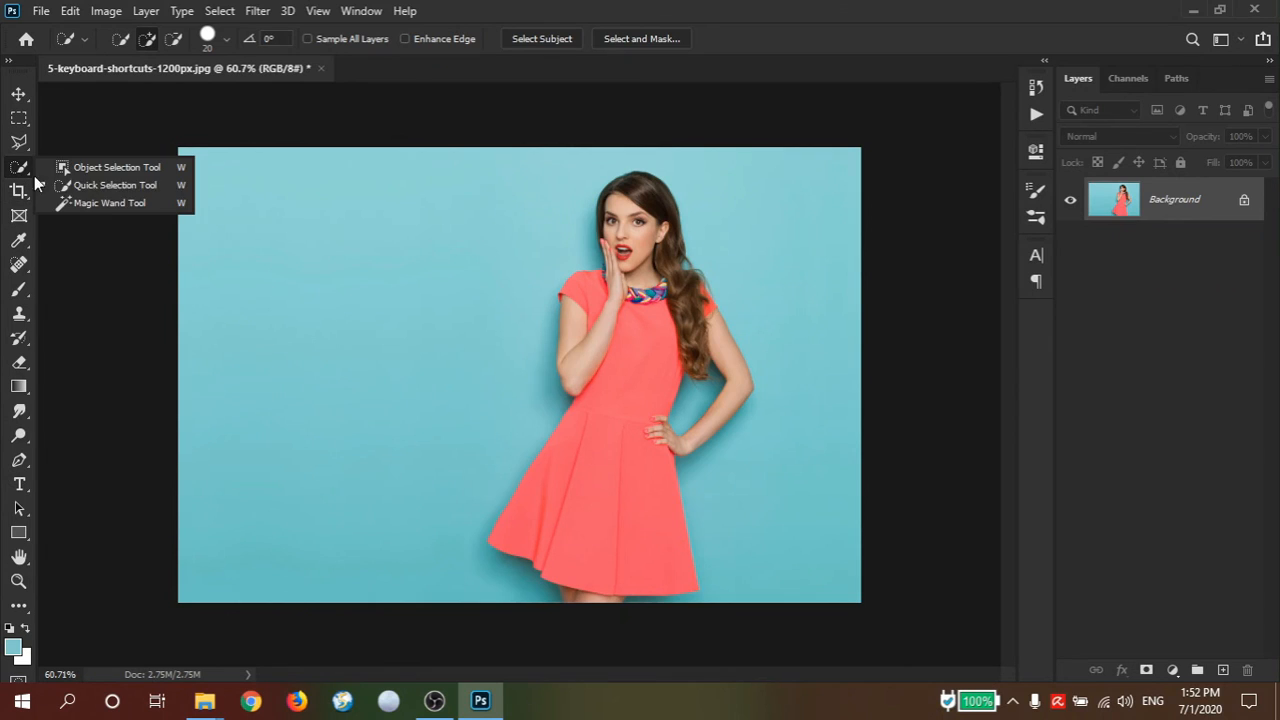
left_click(102, 198)
right_click(16, 171)
left_click(86, 170)
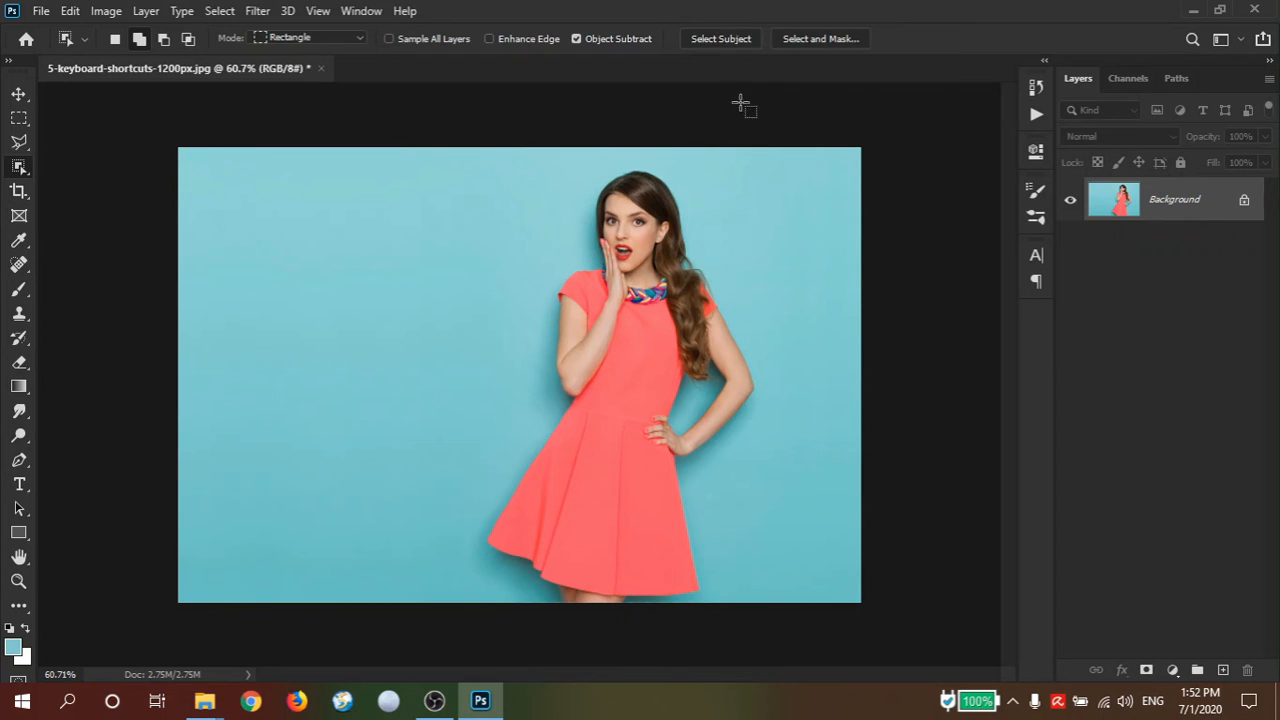
- Check the availability of the Subject selection command with the Object Selection tool and with the Move tool active
left_click(221, 11)
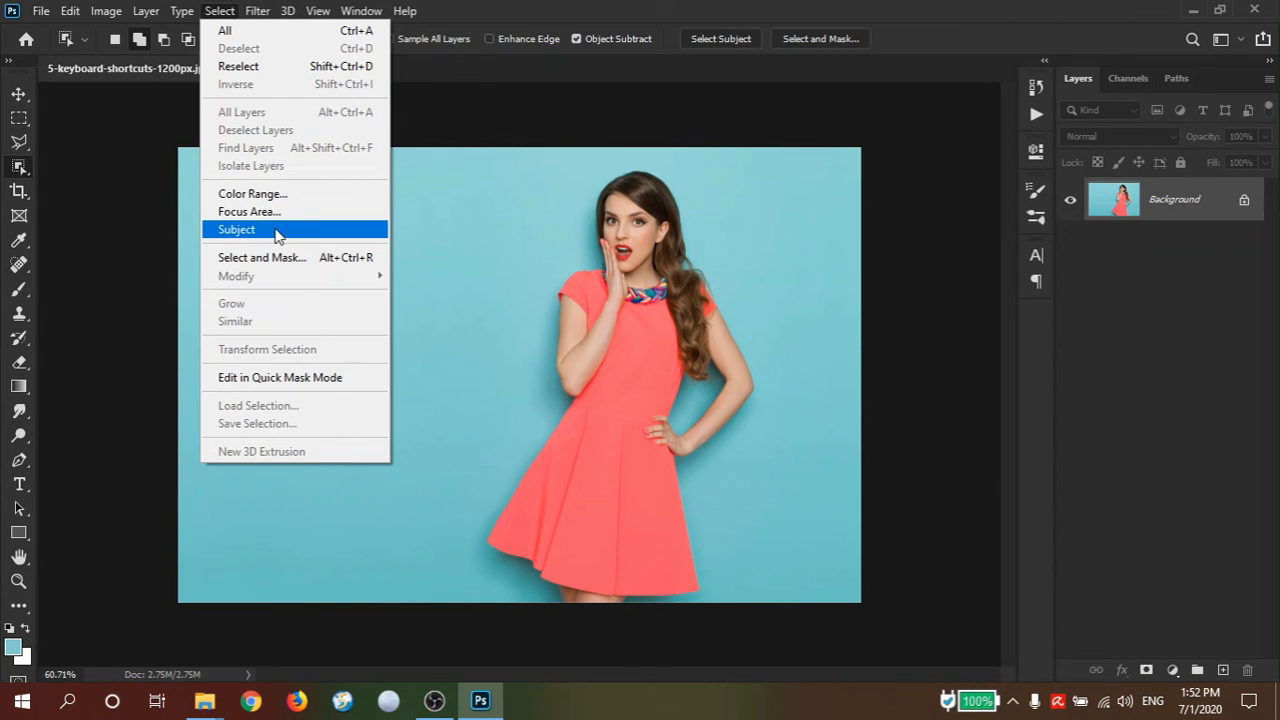
left_click(226, 11)
left_click(194, 11)
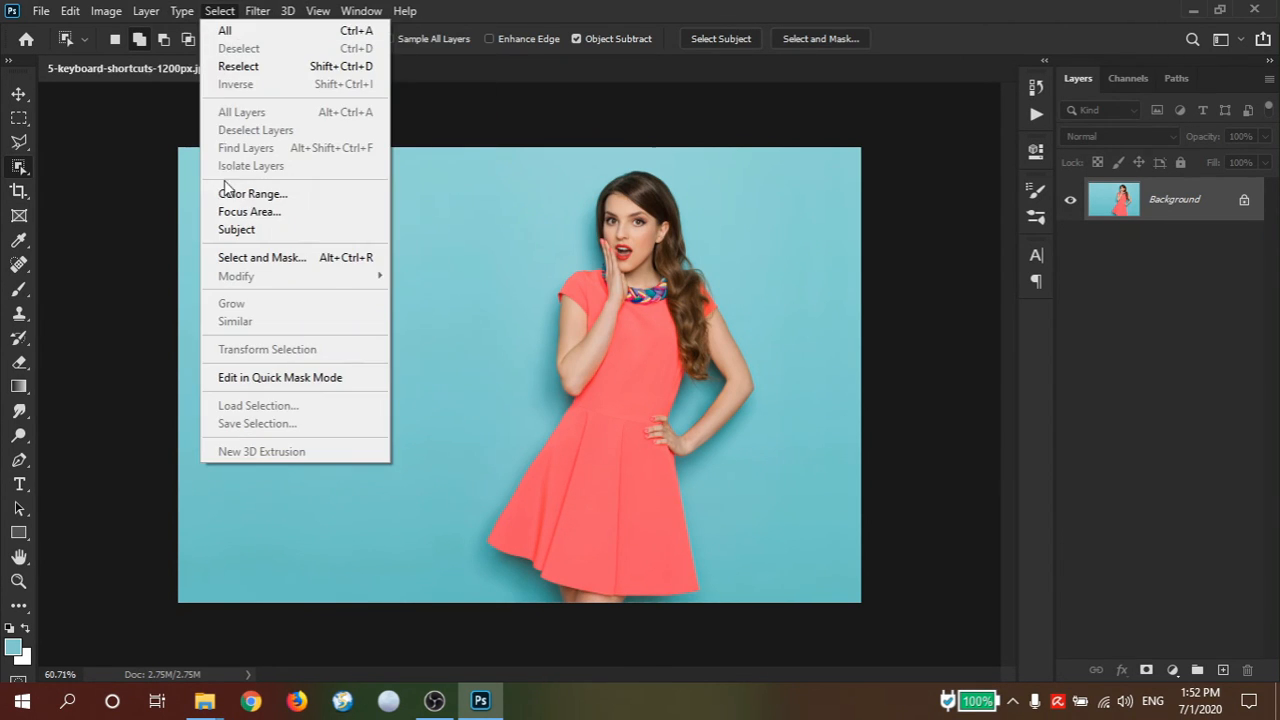
left_click(15, 146)
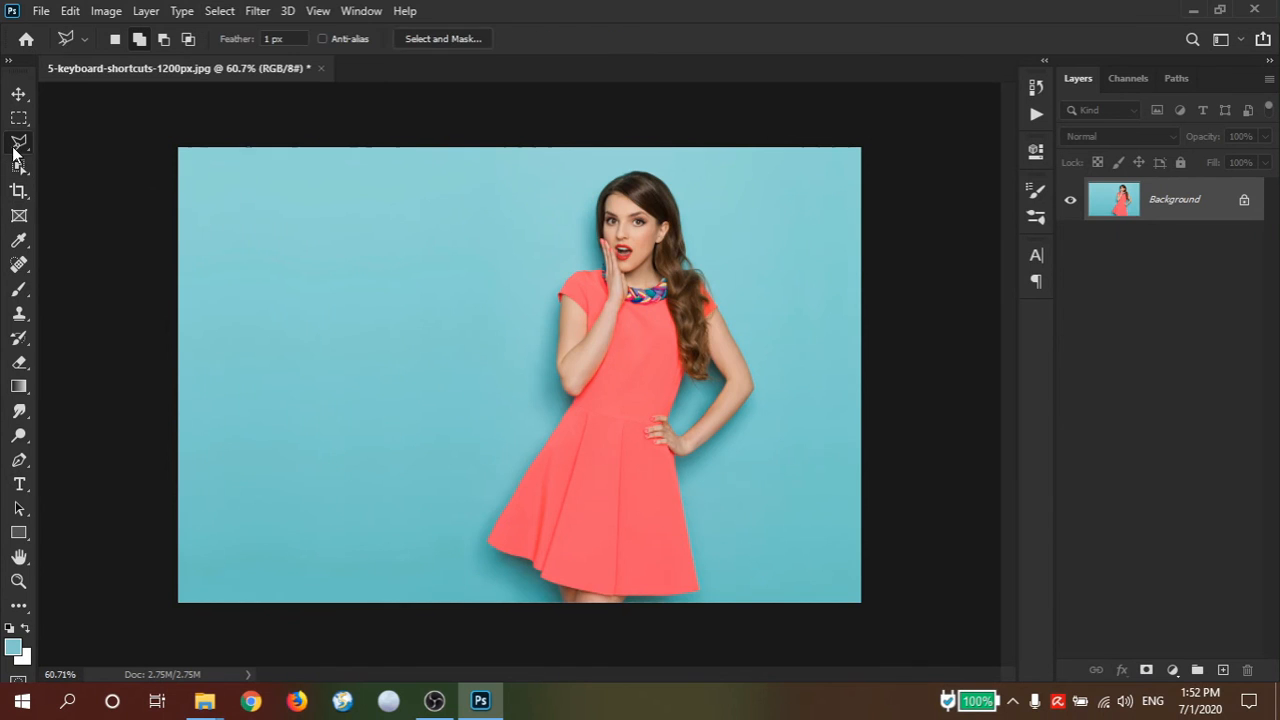
left_click(18, 93)
left_click(220, 10)
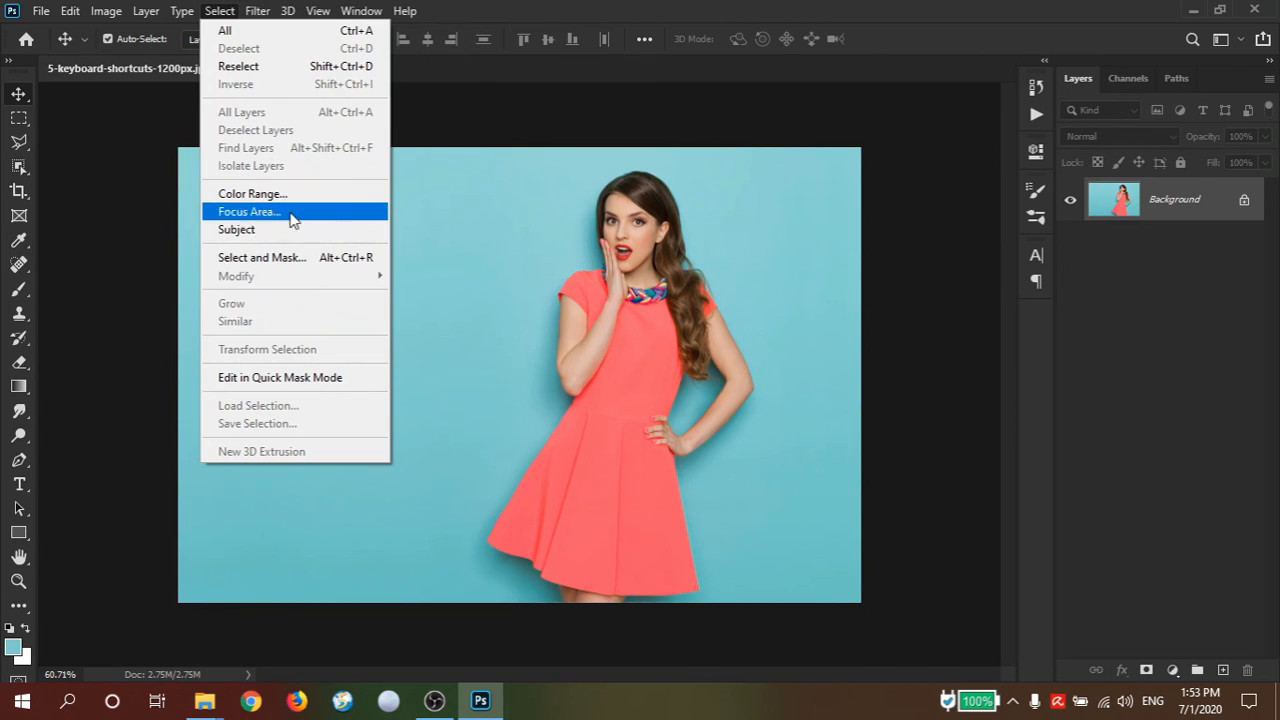
- Activate the Object Selection tool and select the woman automatically with Select Subject
left_click(19, 167)
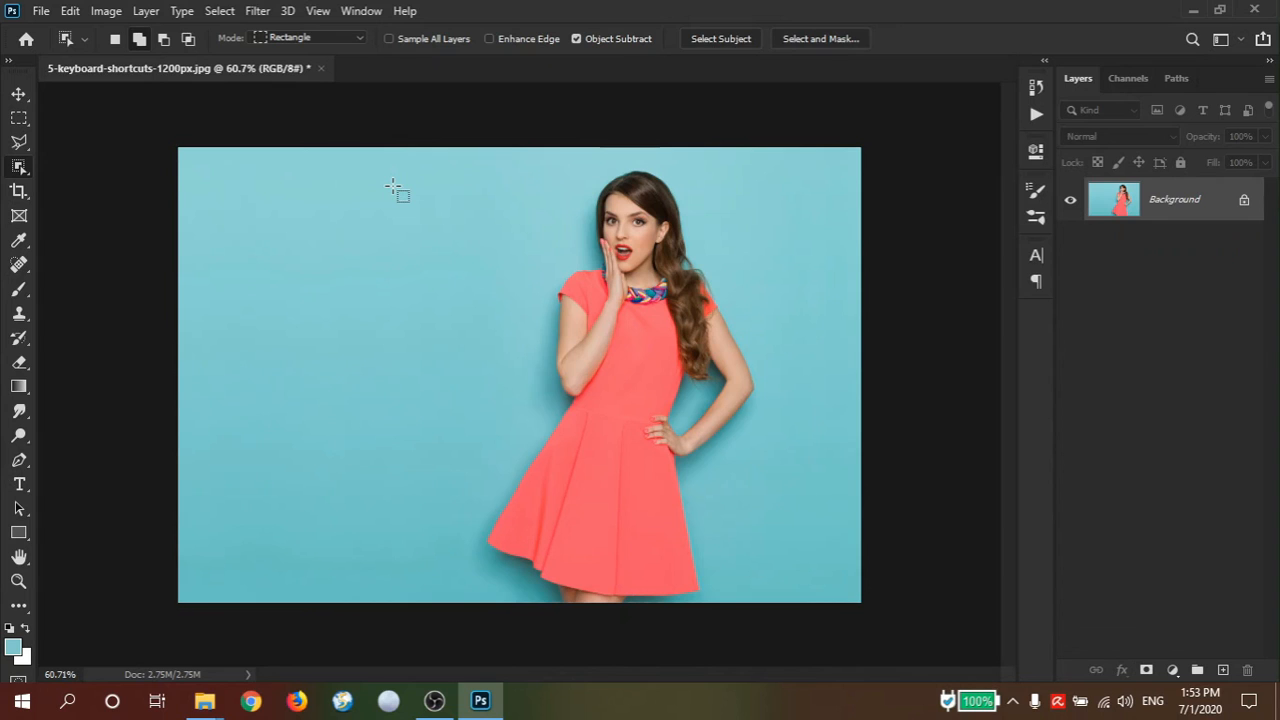
left_click(219, 10)
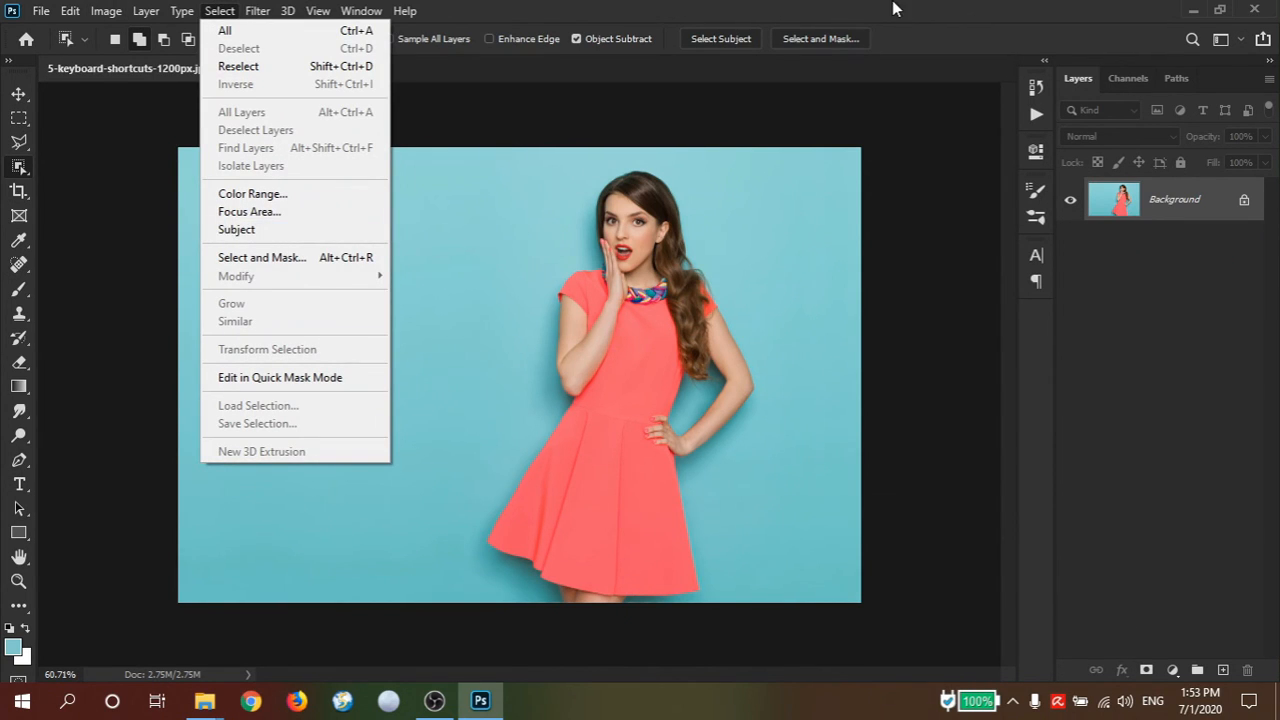
key("Escape")
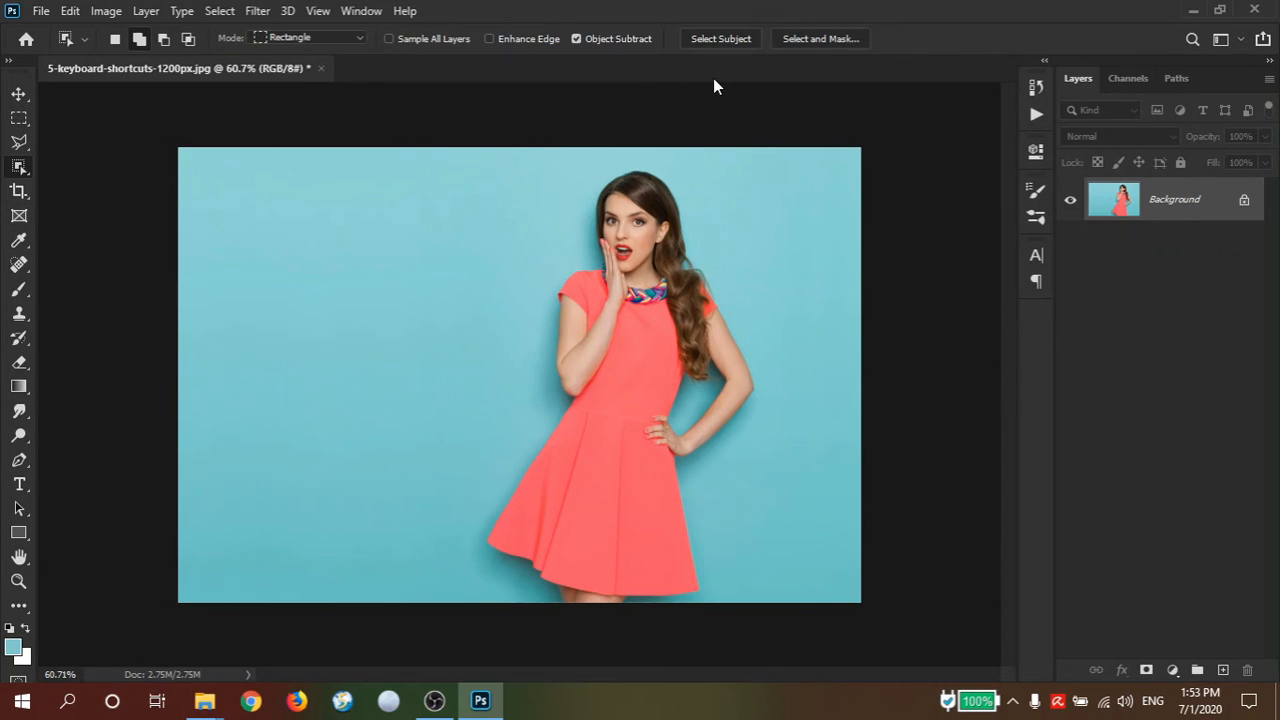
left_click(219, 11)
left_click(717, 40)
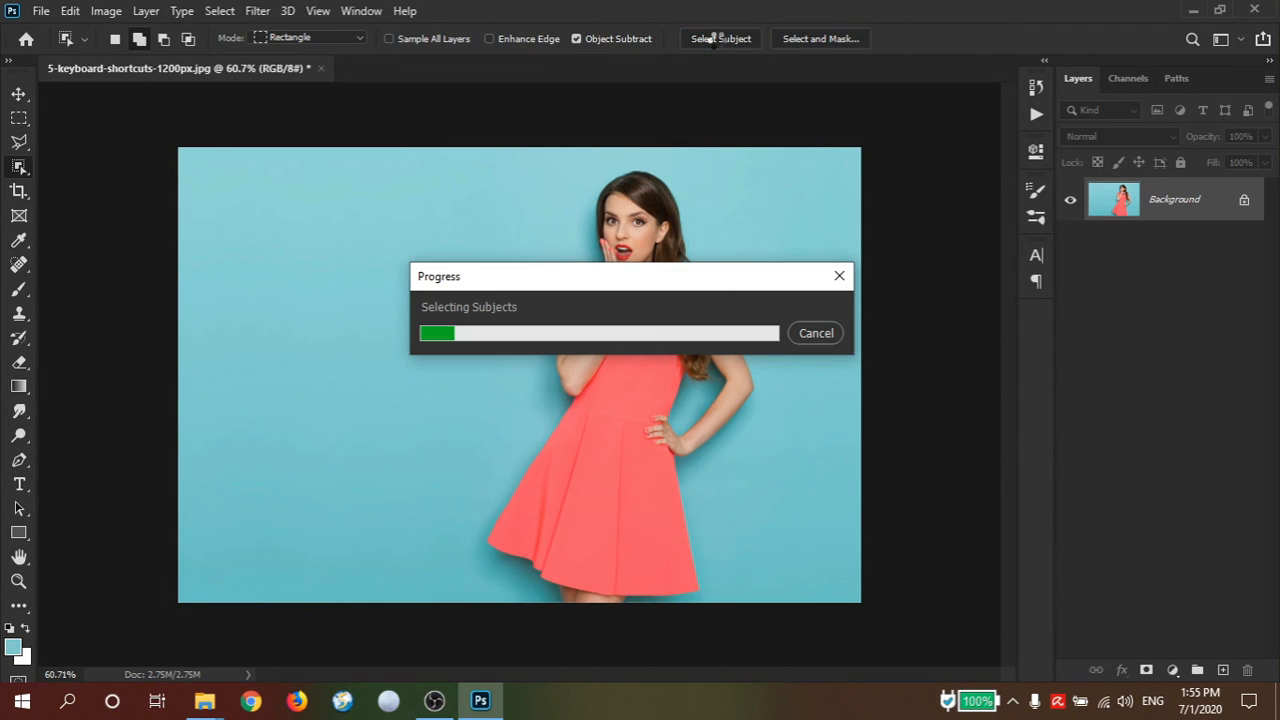